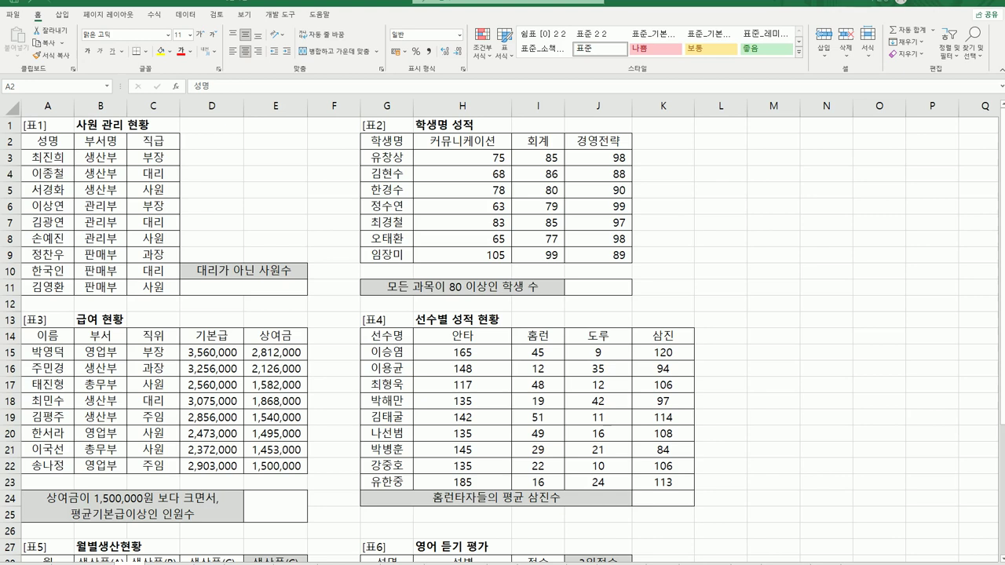
# Step: In D11, count the employees whose rank is not 대리 using COUNTIF with range C3:C11 and criterion "<>대리"
pyautogui.click(202, 292)
pyautogui.click(203, 292)
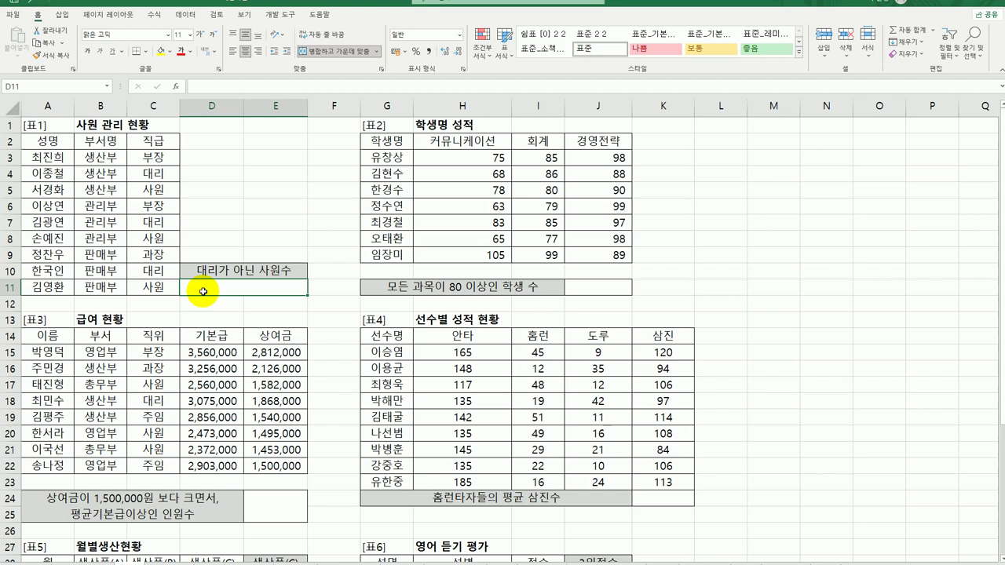
pyautogui.write('=')
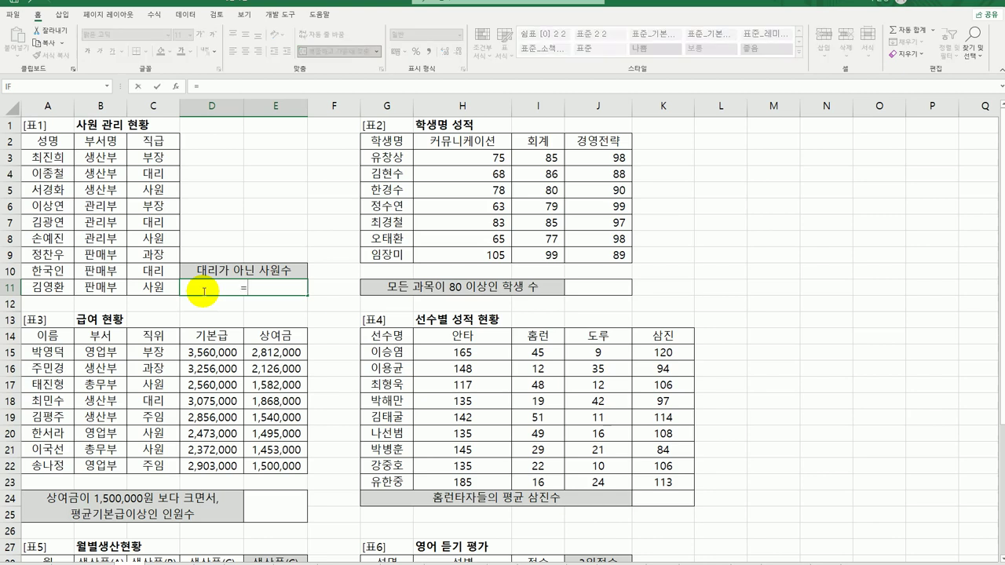
pyautogui.write('coun')
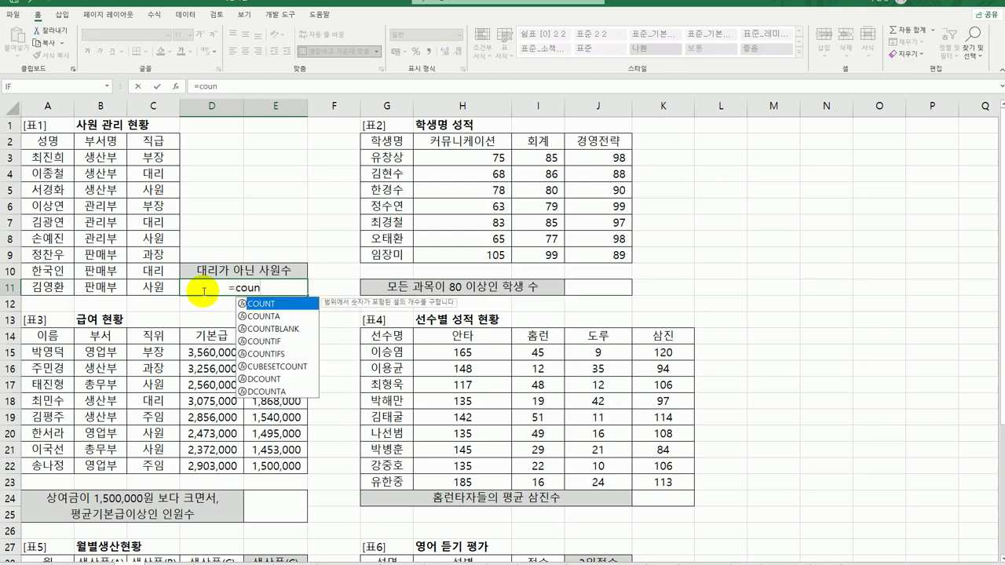
pyautogui.doubleClick(279, 342)
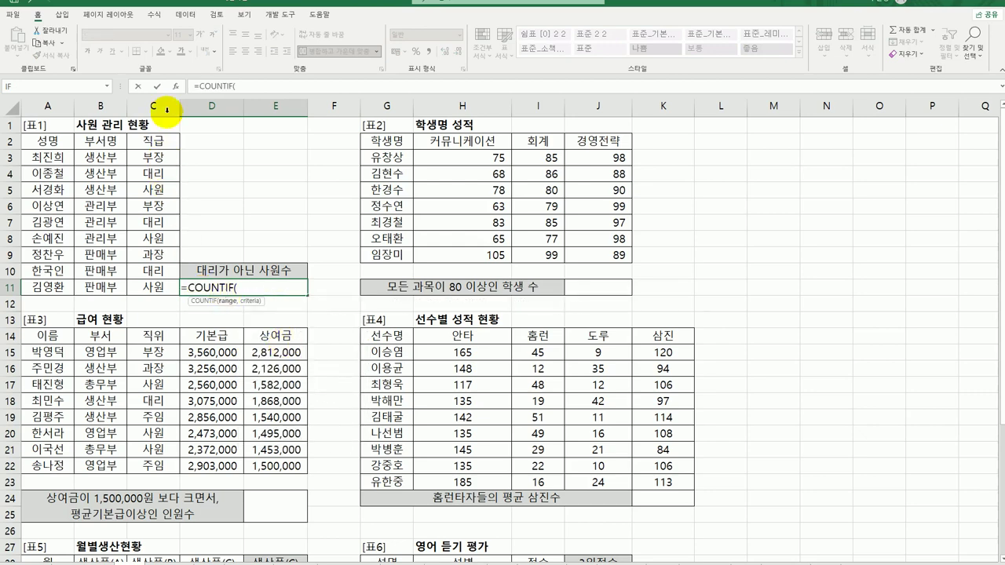
pyautogui.click(176, 88)
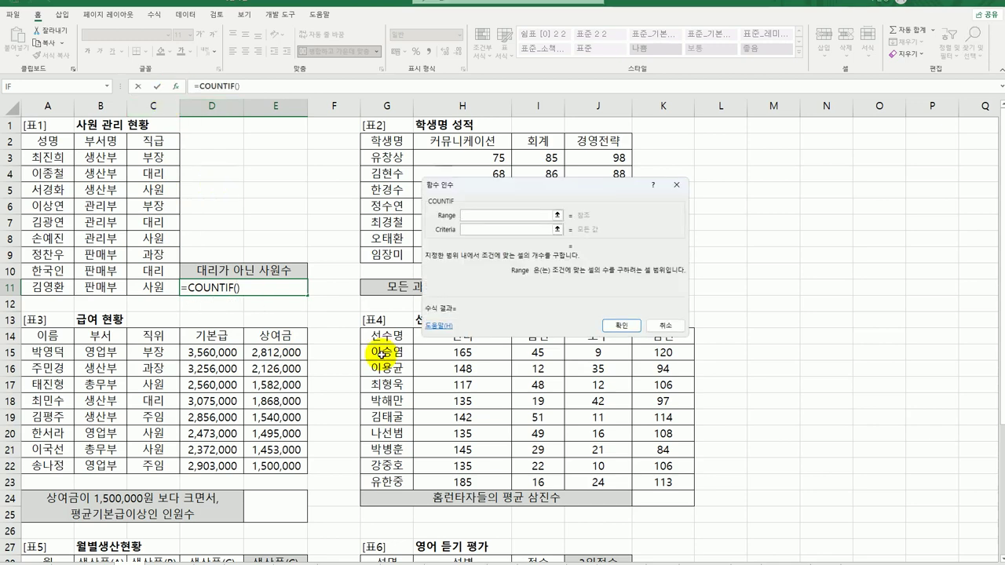
pyautogui.moveTo(151, 158); pyautogui.dragTo(148, 290)
pyautogui.click(492, 229)
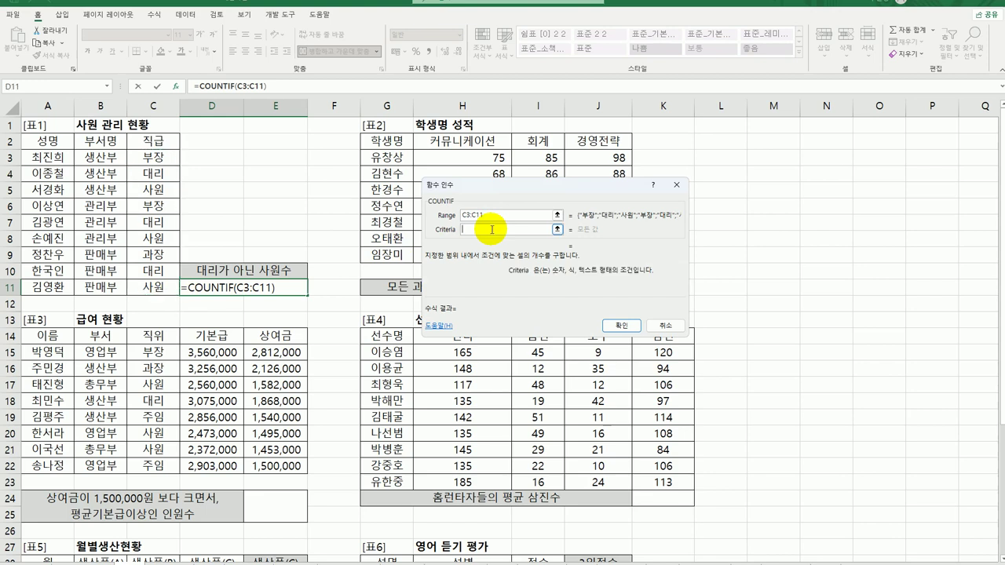
pyautogui.write('<>대리')
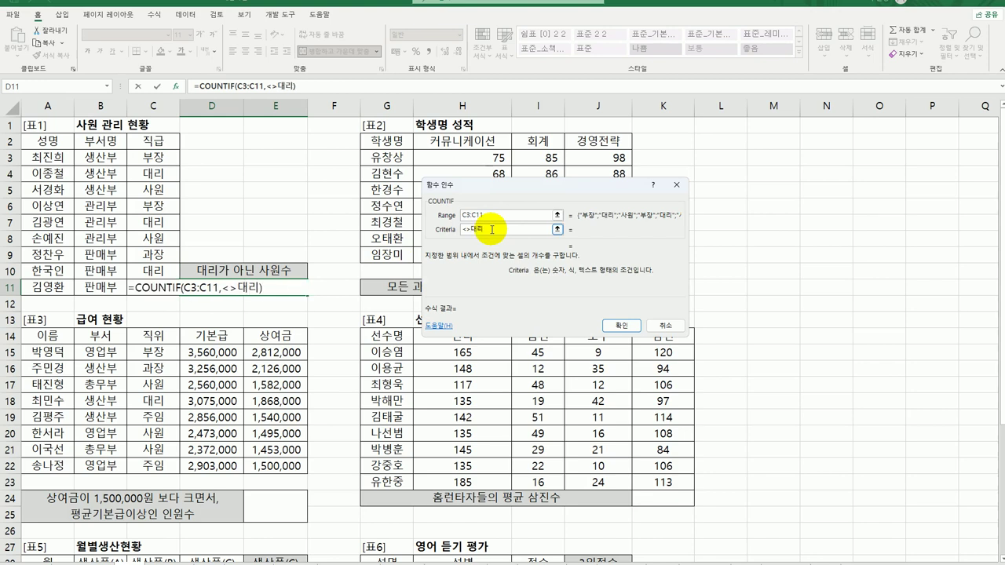
pyautogui.click(620, 325)
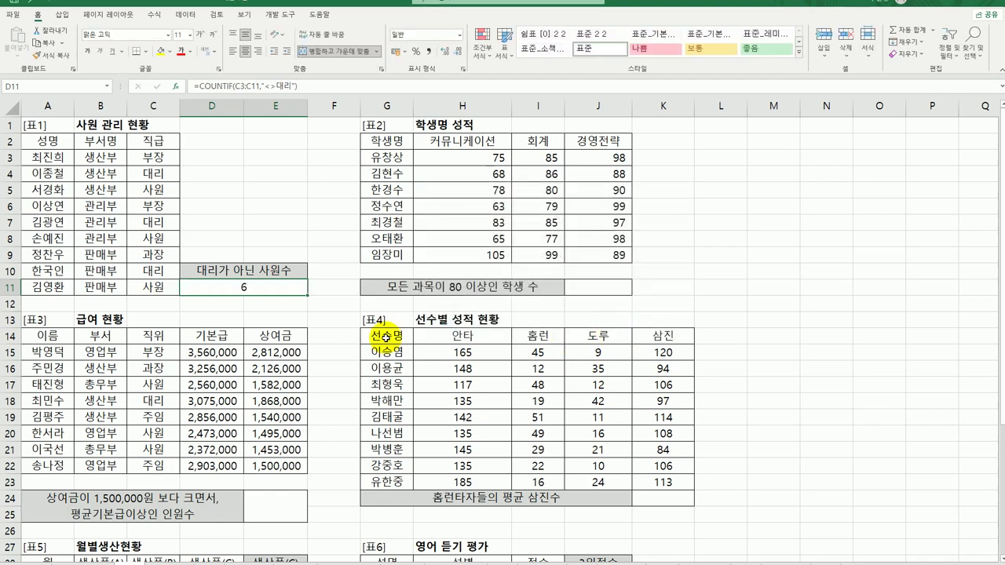
# Step: Append &"명" to the COUNTIF formula in D11 so the count carries the unit 명
pyautogui.doubleClick(247, 289)
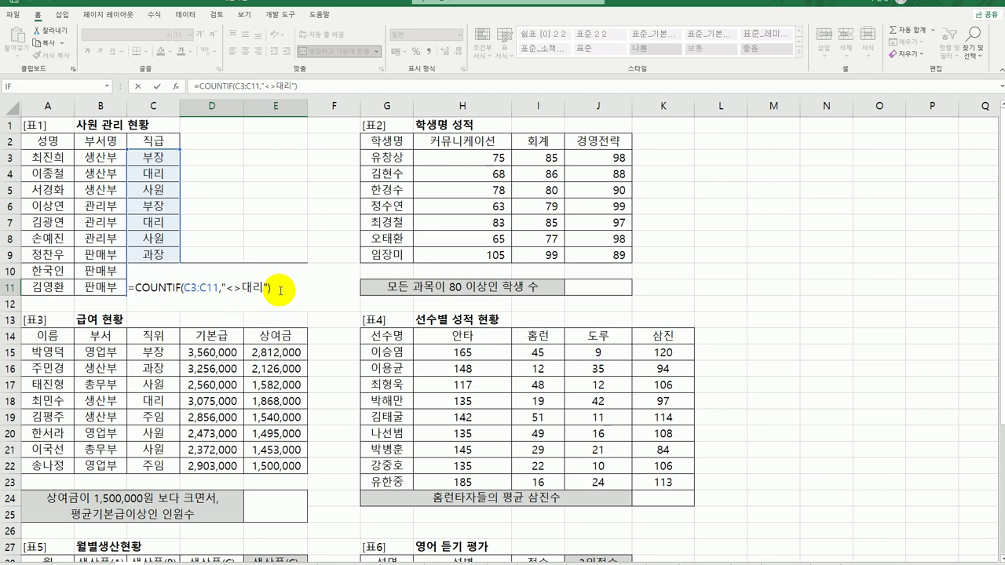
pyautogui.write('&"')
pyautogui.press('BackSpace')
pyautogui.write('명"')
pyautogui.press('Return')
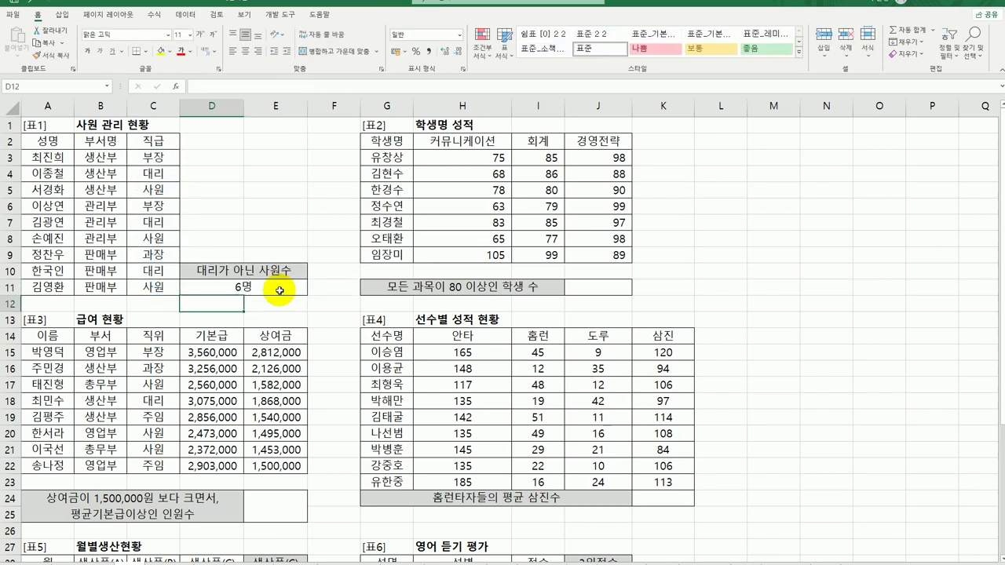
pyautogui.click(278, 291)
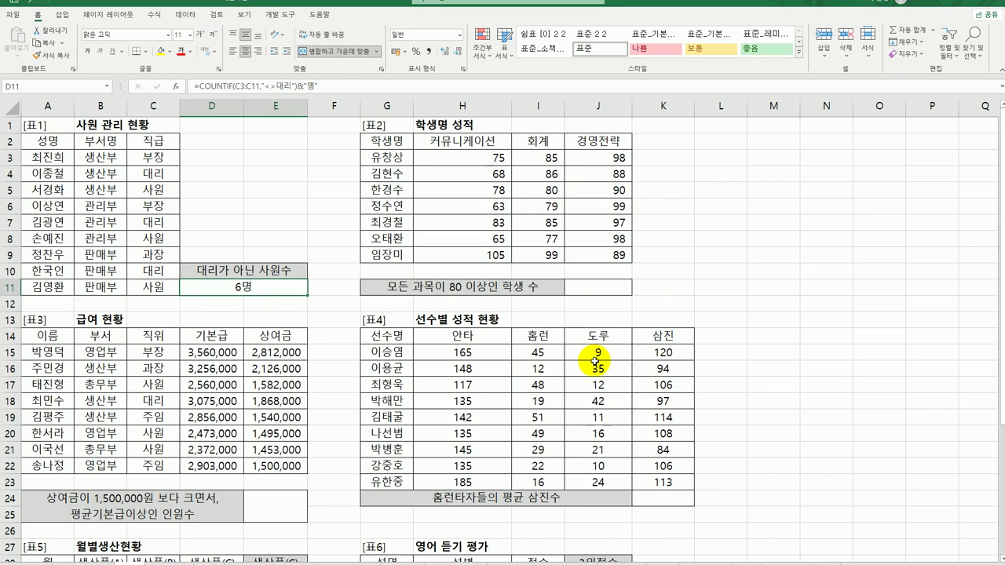
# Step: Start a COUNTIFS formula in J11 with H3:H9 as the first criteria range and >=80 as its criterion
pyautogui.click(579, 297)
pyautogui.click(580, 290)
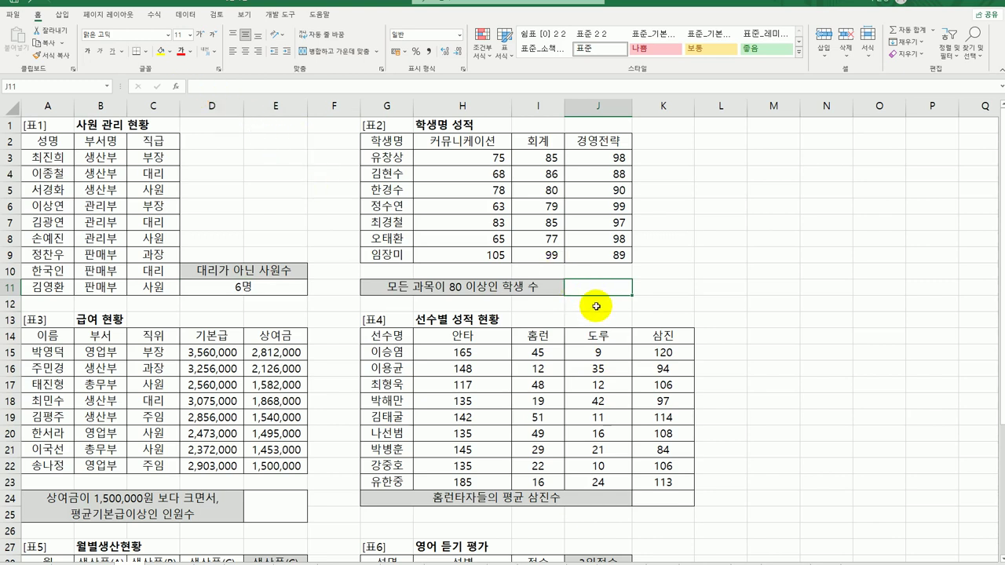
pyautogui.write('=')
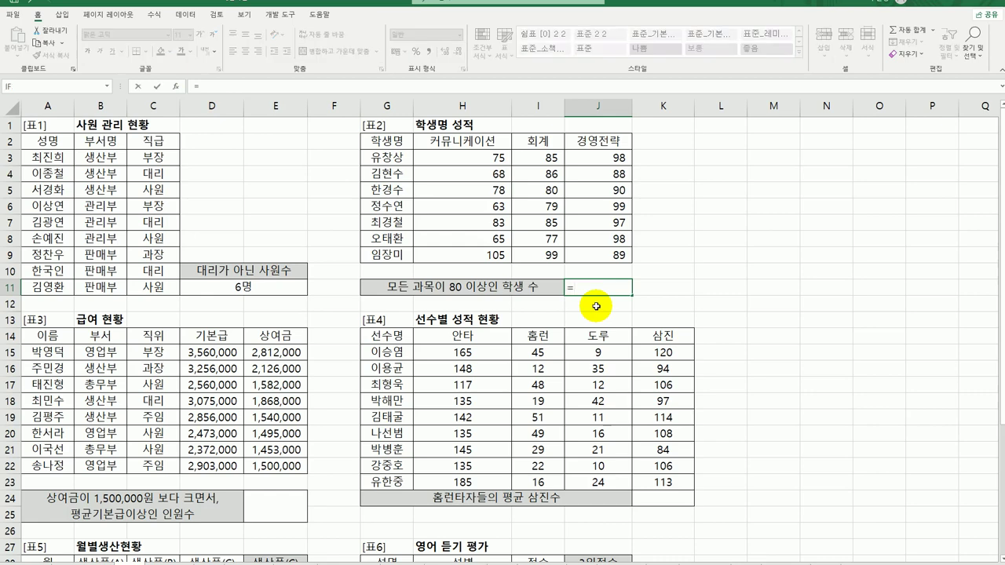
pyautogui.write('ㅊ')
pyautogui.press('BackSpace')
pyautogui.write('c')
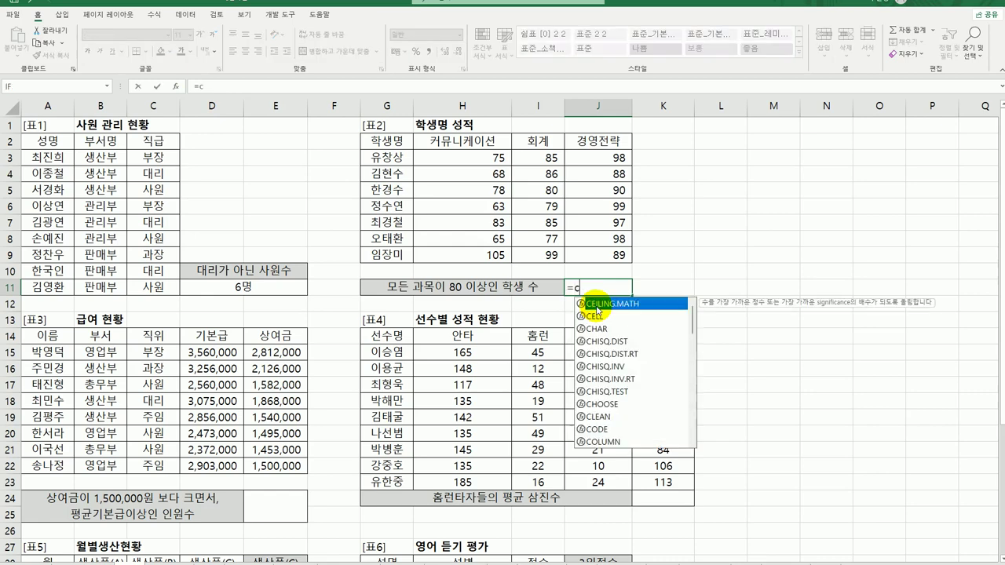
pyautogui.write('ou')
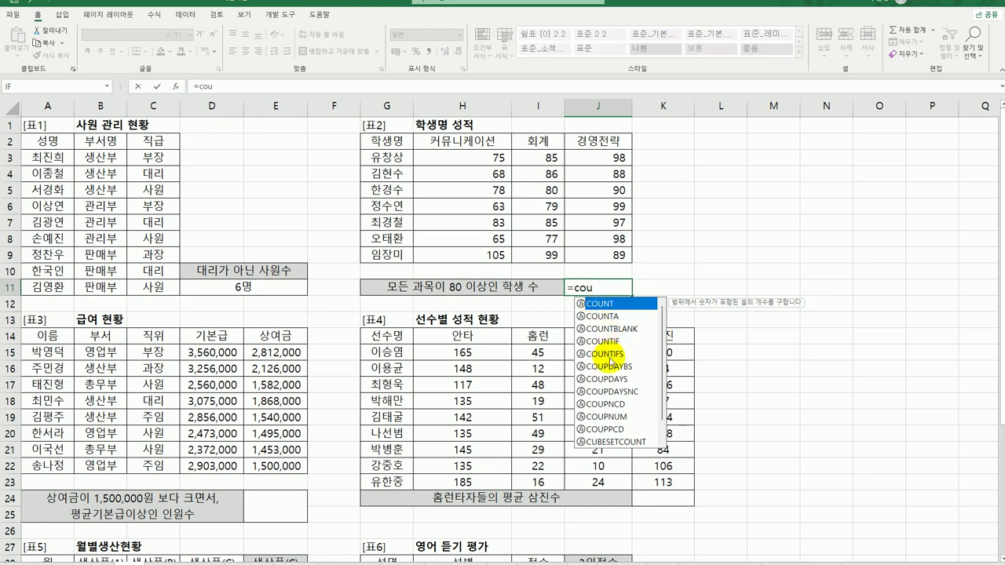
pyautogui.doubleClick(609, 355)
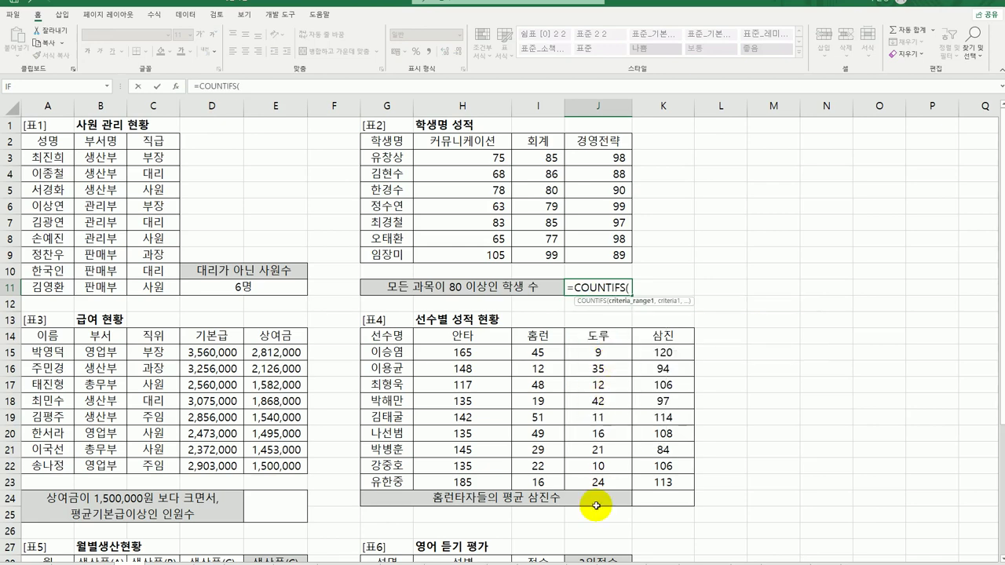
pyautogui.click(175, 86)
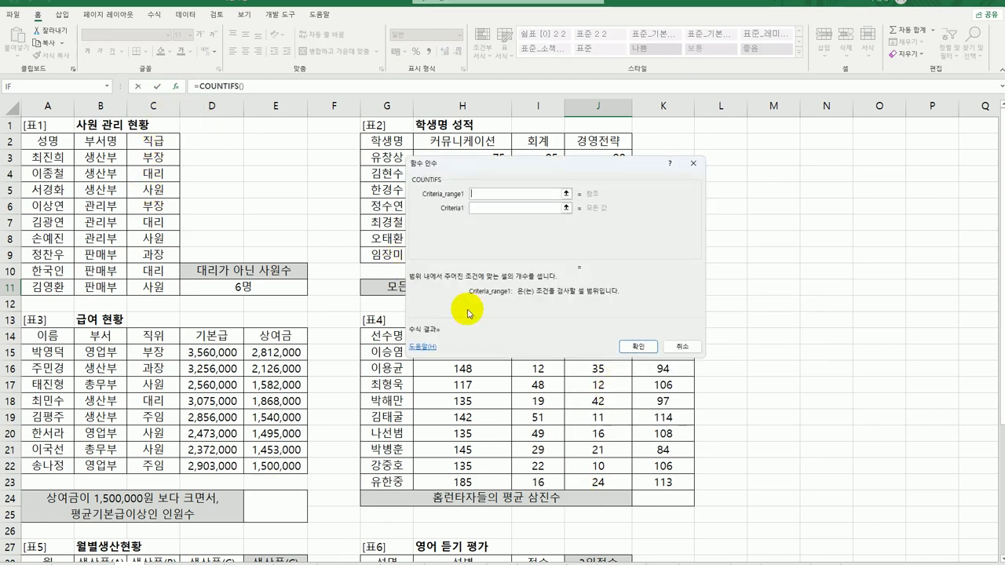
pyautogui.moveTo(519, 173); pyautogui.dragTo(758, 240)
pyautogui.moveTo(466, 158); pyautogui.dragTo(466, 254)
pyautogui.click(717, 278)
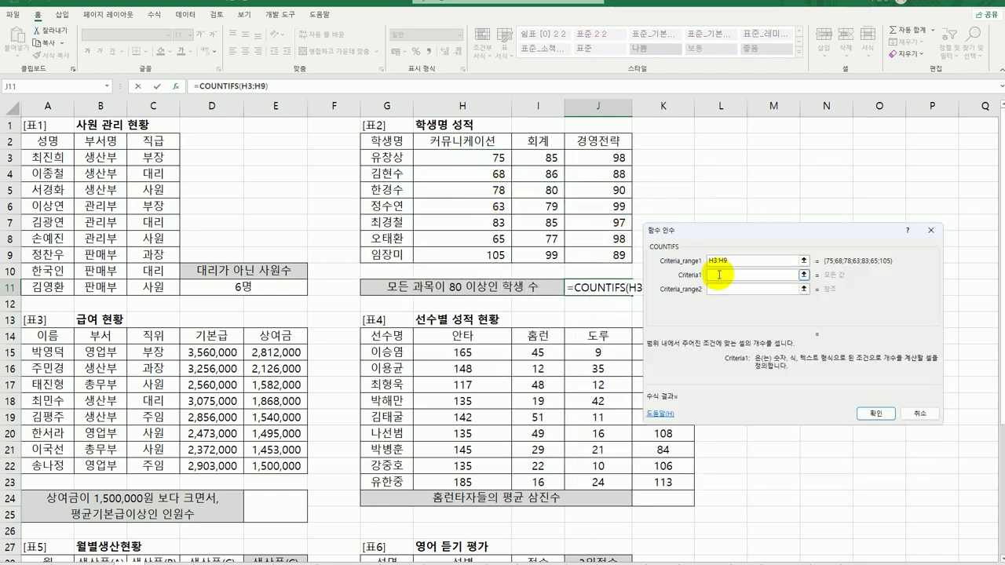
pyautogui.write('>=80')
# Step: Add I3:I9 and J3:J9 as further COUNTIFS ranges, each with criterion >=80, and complete the J11 formula
pyautogui.click(723, 289)
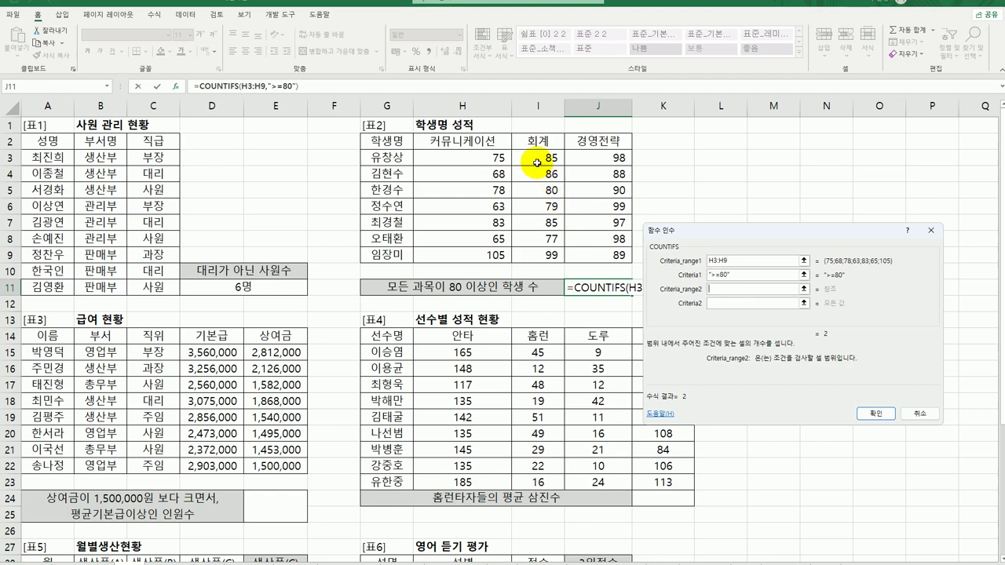
pyautogui.moveTo(537, 163); pyautogui.dragTo(538, 256)
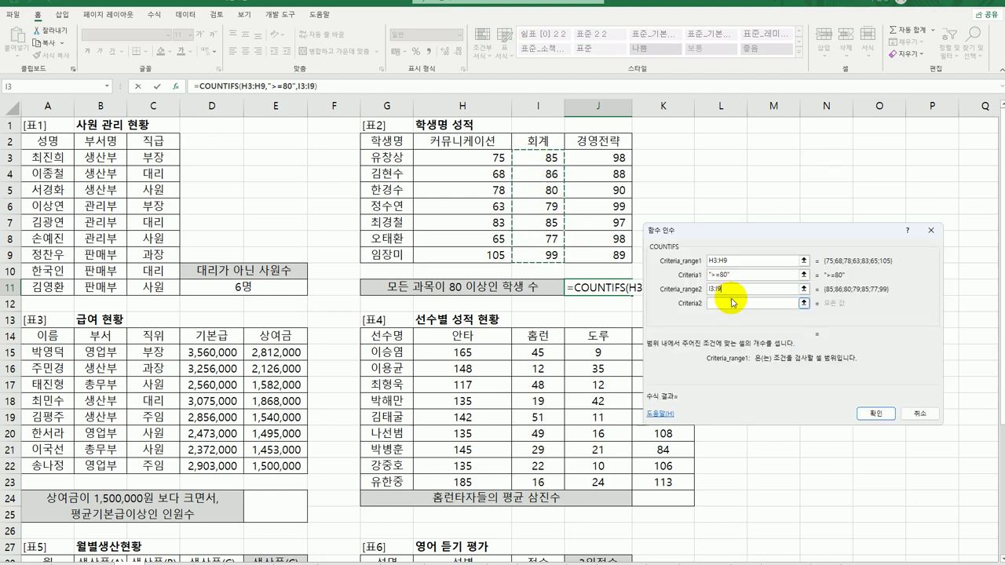
pyautogui.click(732, 302)
pyautogui.write('>=80')
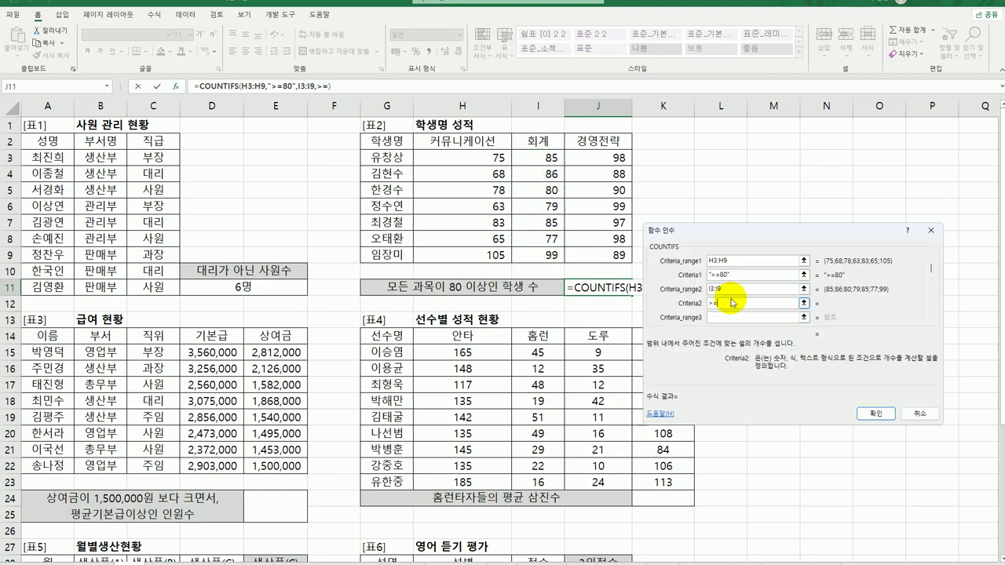
pyautogui.click(727, 317)
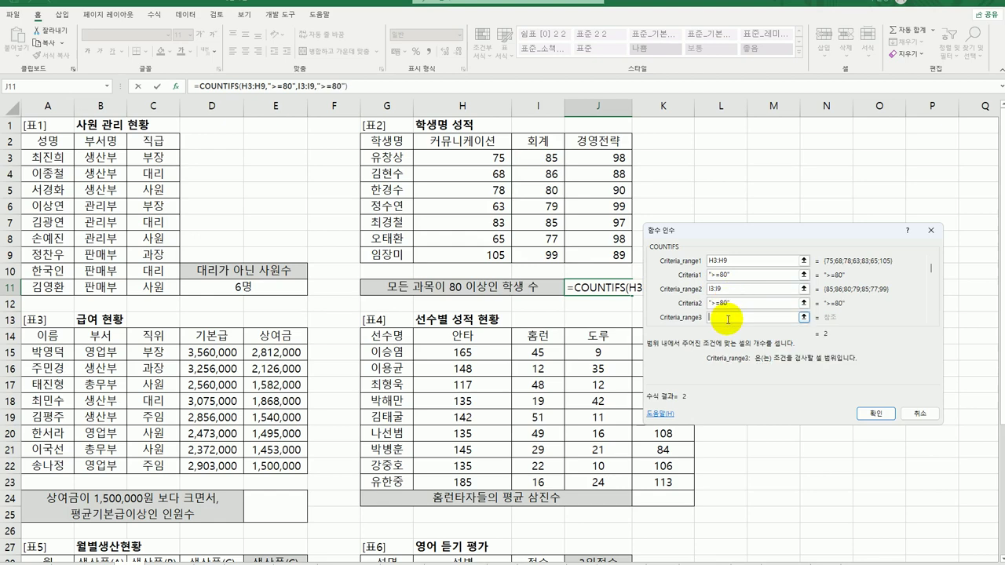
pyautogui.moveTo(613, 153); pyautogui.dragTo(616, 255)
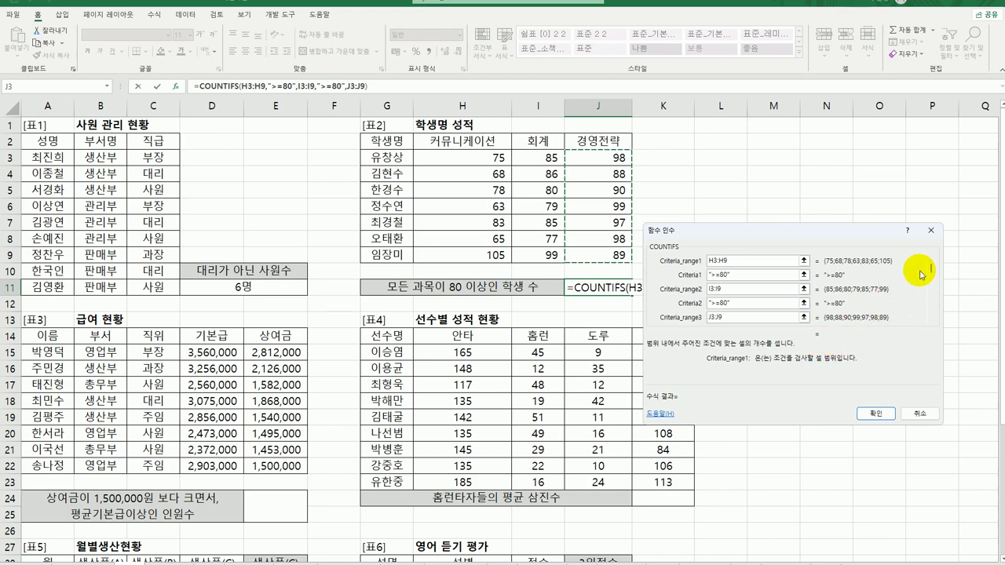
pyautogui.scroll(-1, 931, 271)
pyautogui.write('>')
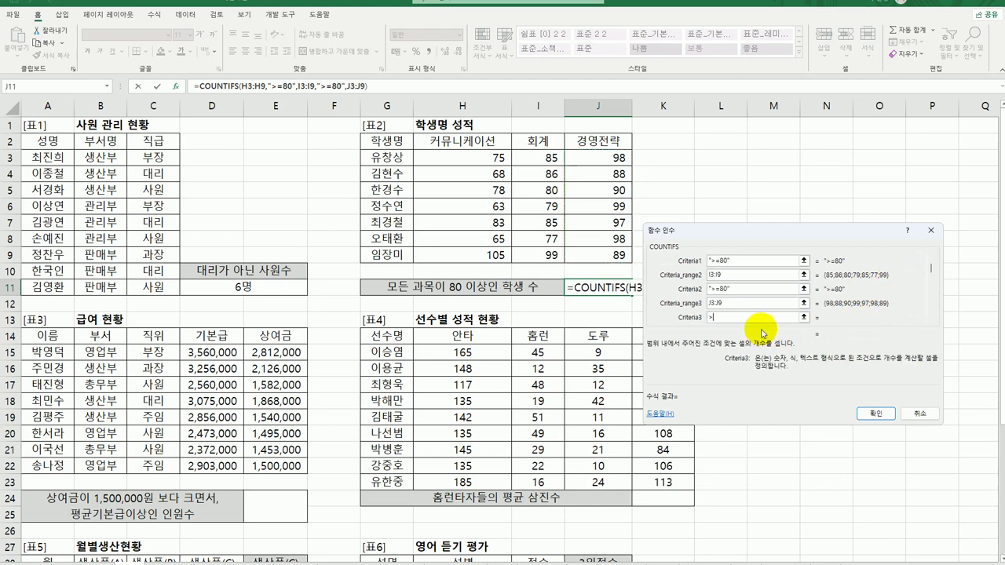
pyautogui.write('=80')
pyautogui.moveTo(740, 232); pyautogui.dragTo(178, 170)
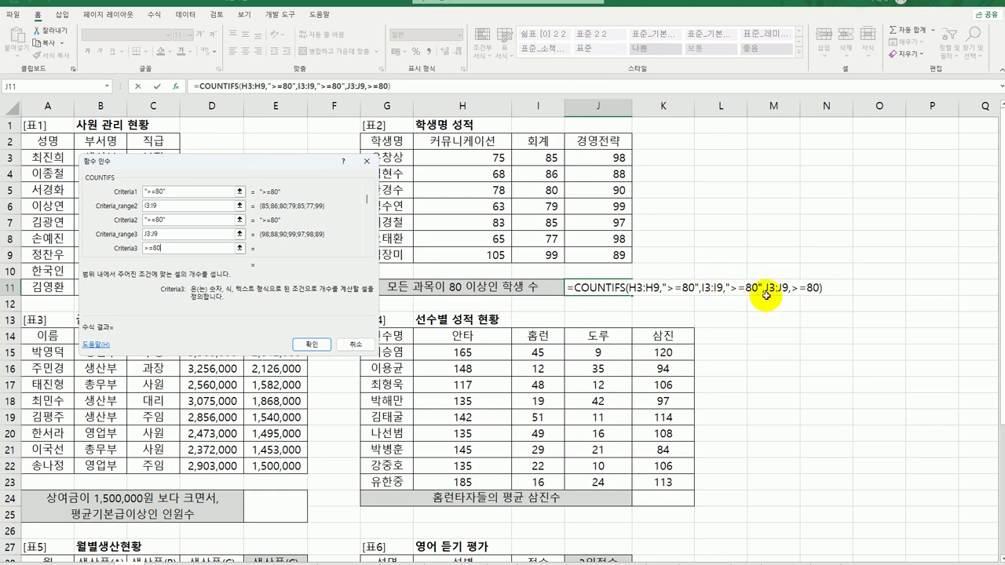
pyautogui.click(311, 344)
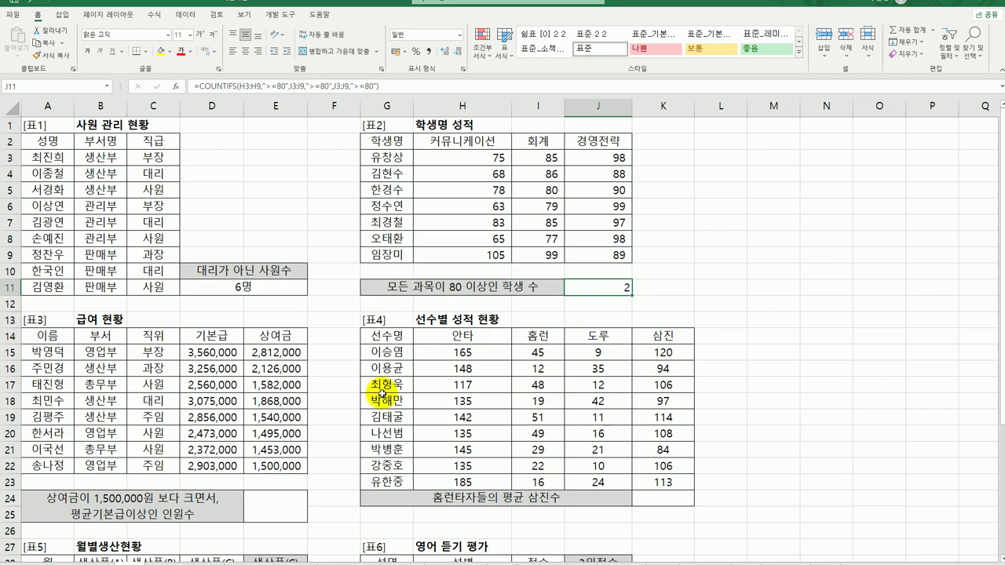
# Step: In merged cell E24, calculate the average base salary of [표3] with AVERAGE over D15:D22
pyautogui.click(278, 507)
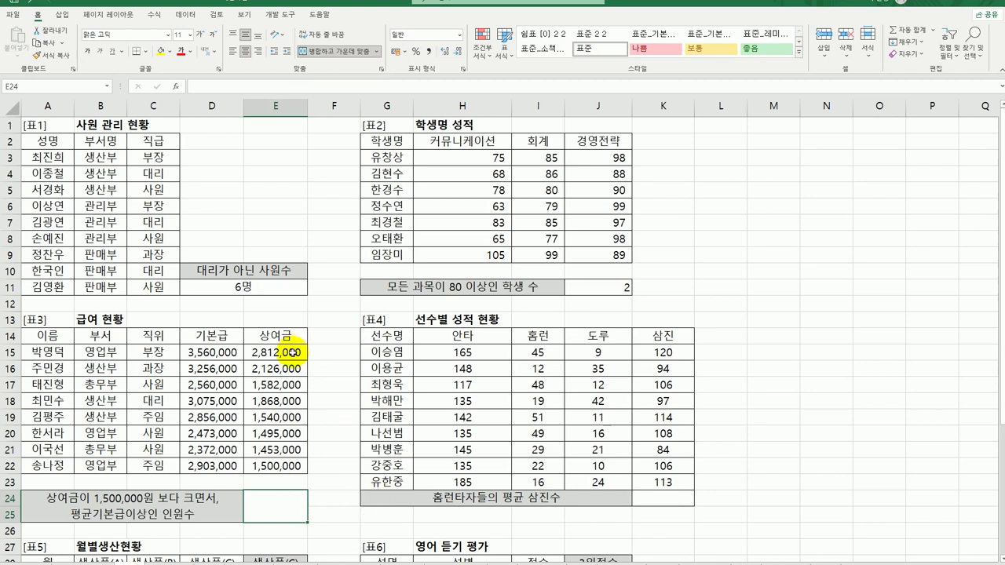
pyautogui.moveTo(292, 353); pyautogui.dragTo(276, 465)
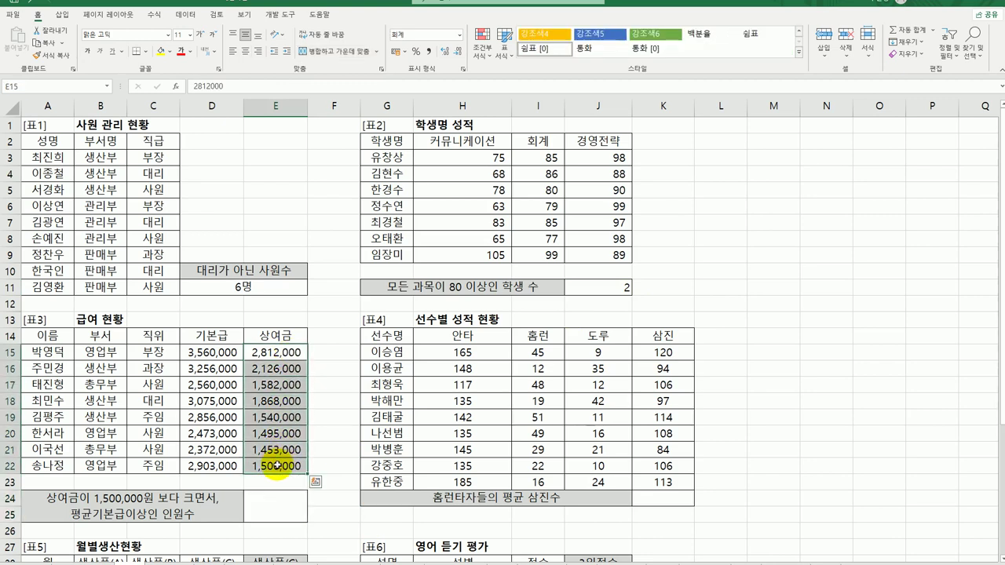
pyautogui.click(225, 352)
pyautogui.click(267, 502)
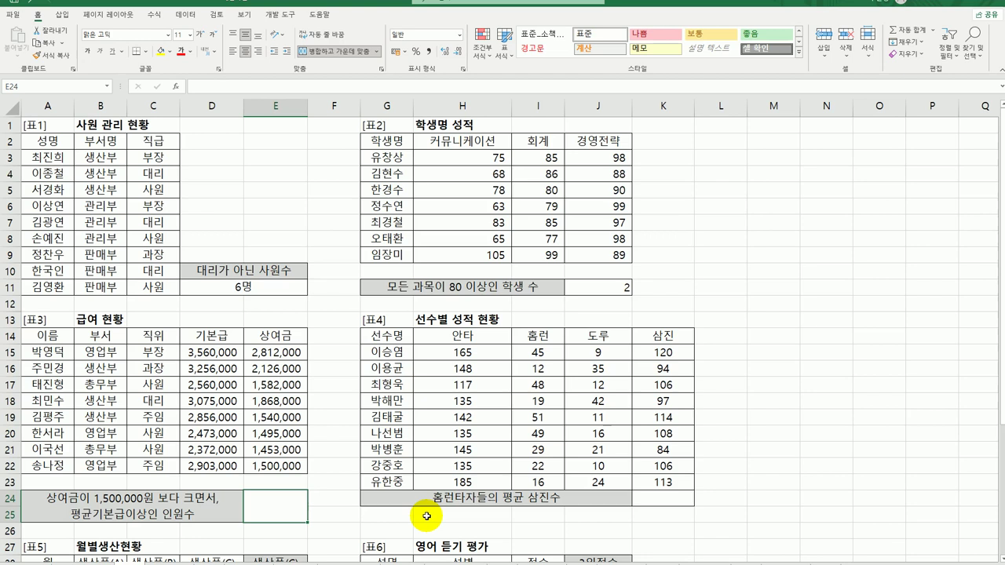
pyautogui.write('=av')
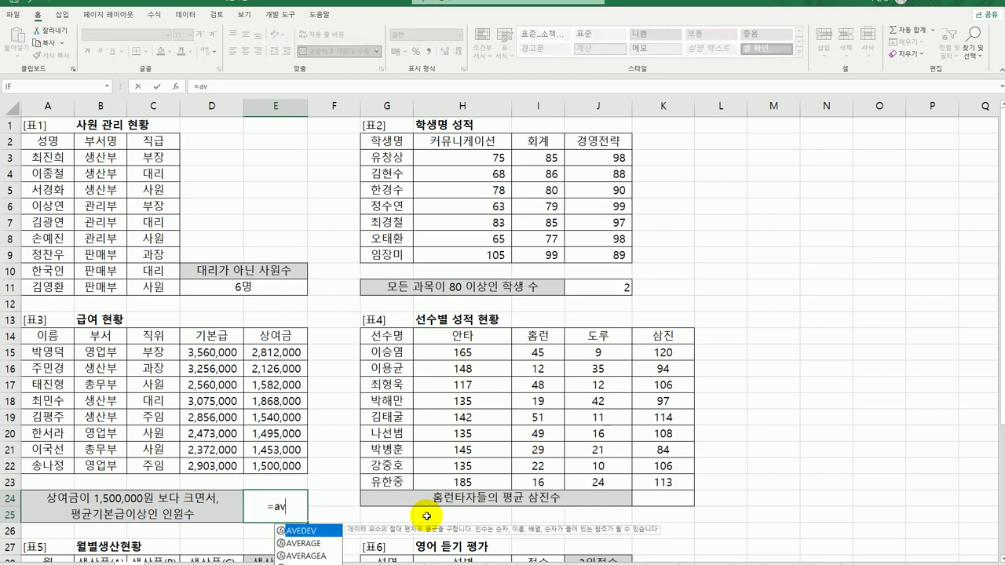
pyautogui.press('Down')
pyautogui.press('Tab')
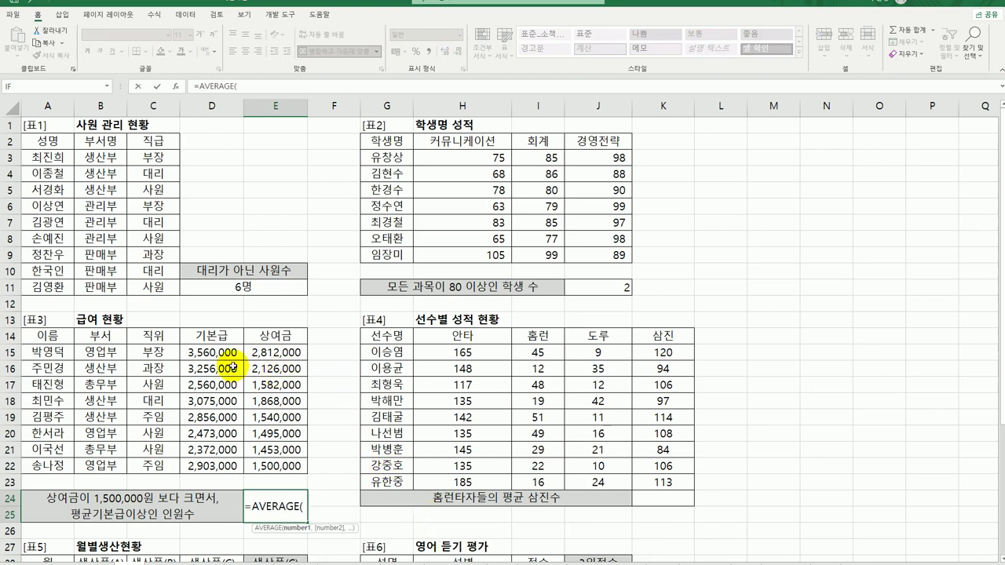
pyautogui.moveTo(210, 352); pyautogui.dragTo(216, 465)
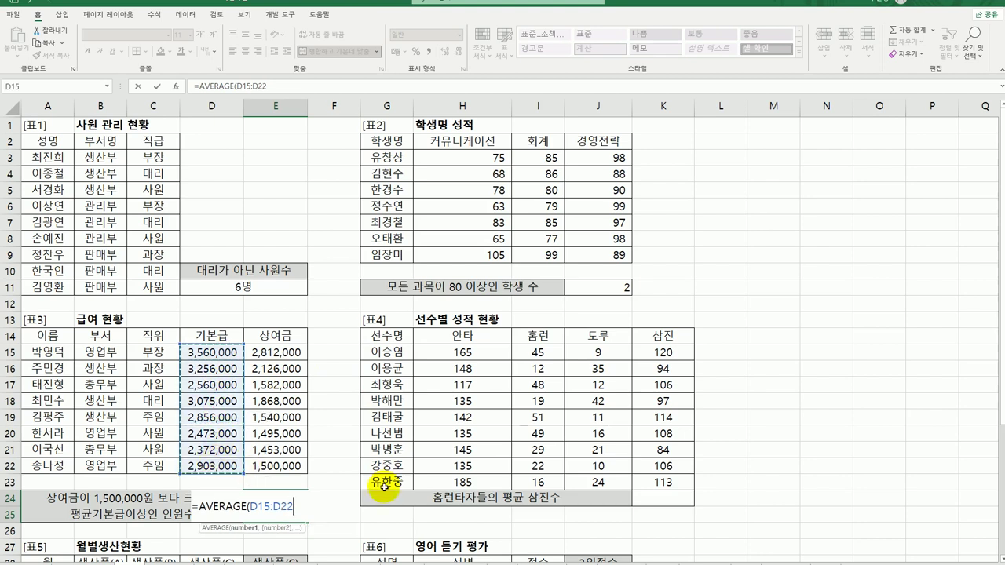
pyautogui.hotkey('ctrl', 'Return')
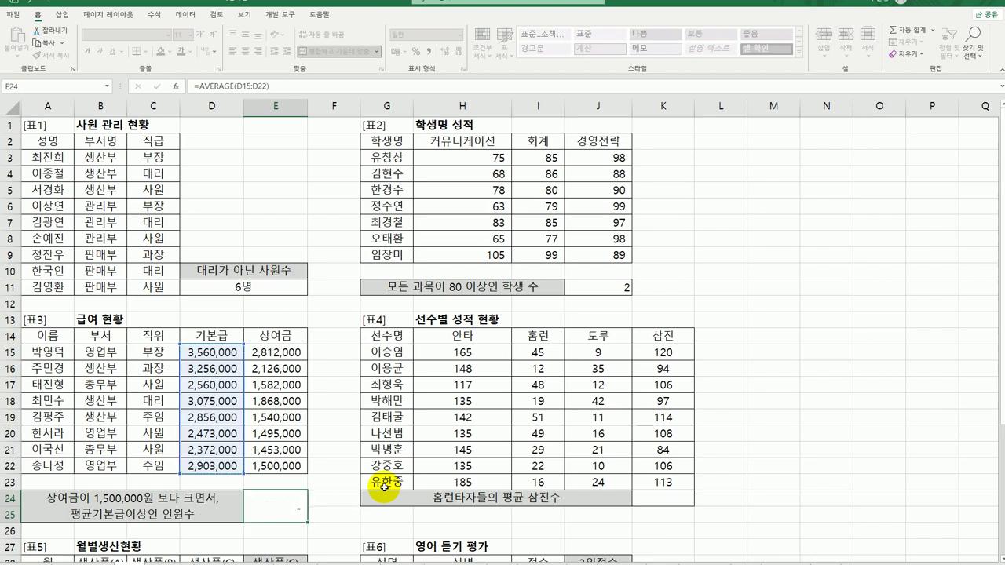
pyautogui.press('Return')
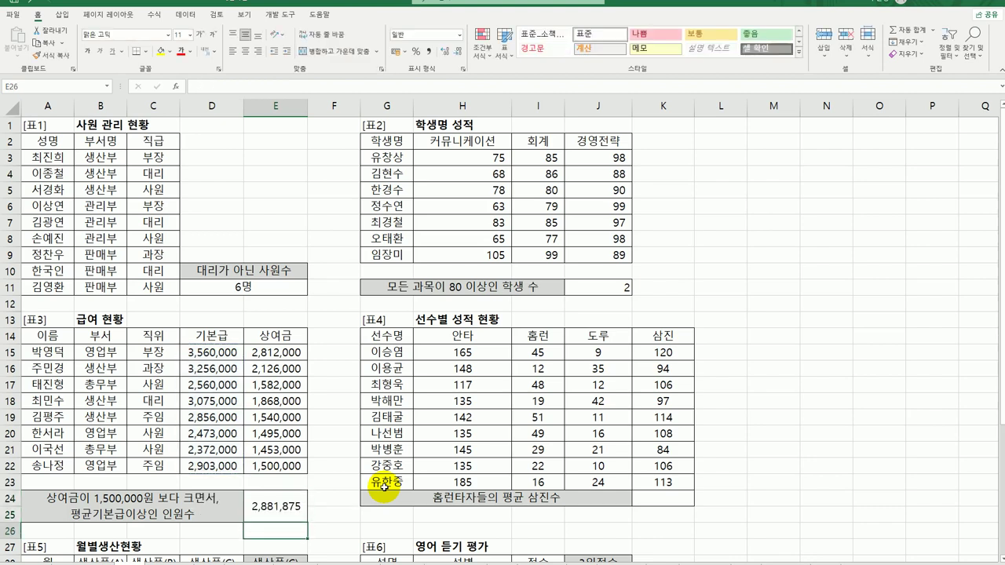
# Step: Wrap the AVERAGE(D15:D22) formula in E24 in a COUNTIFS function and open its function arguments clear of [표3]
pyautogui.click(281, 512)
pyautogui.doubleClick(281, 512)
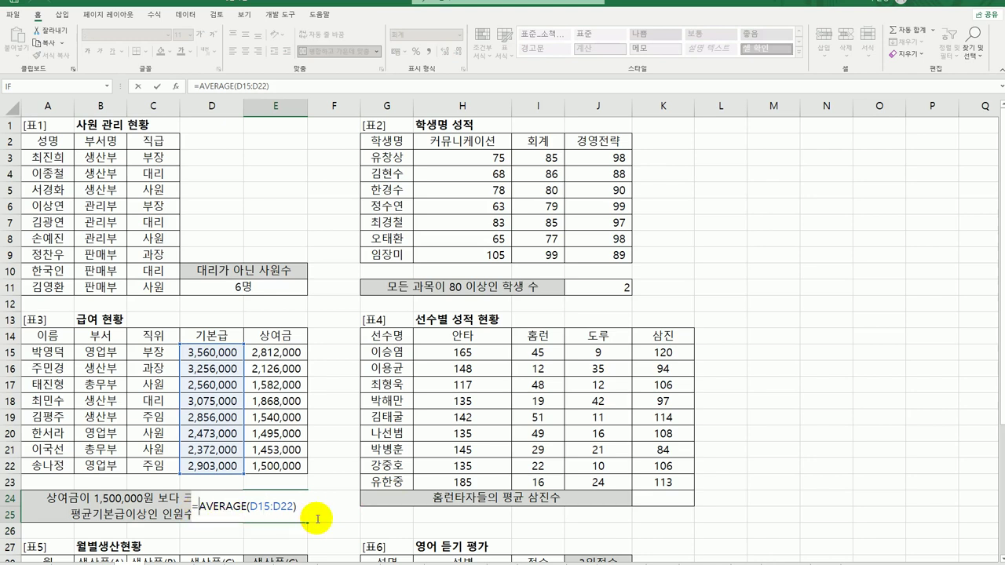
pyautogui.write('coun')
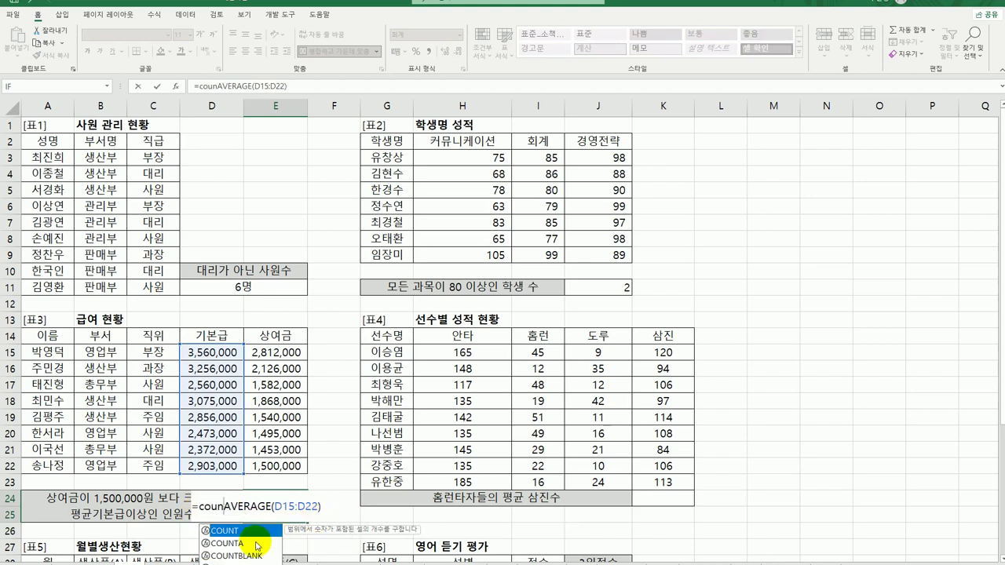
pyautogui.press('Down')
pyautogui.press('Down')
pyautogui.press('Down')
pyautogui.press('Down')
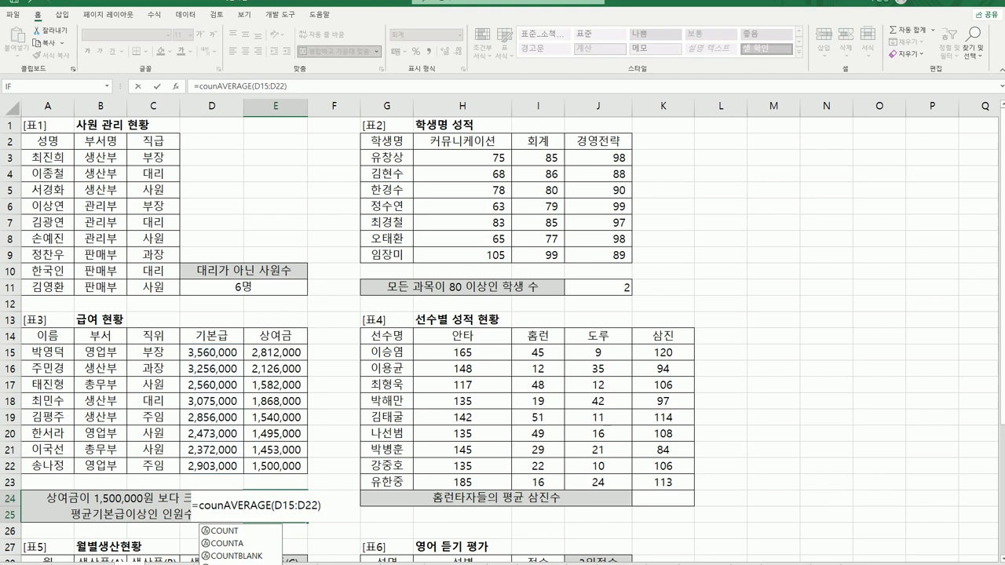
pyautogui.press('Tab')
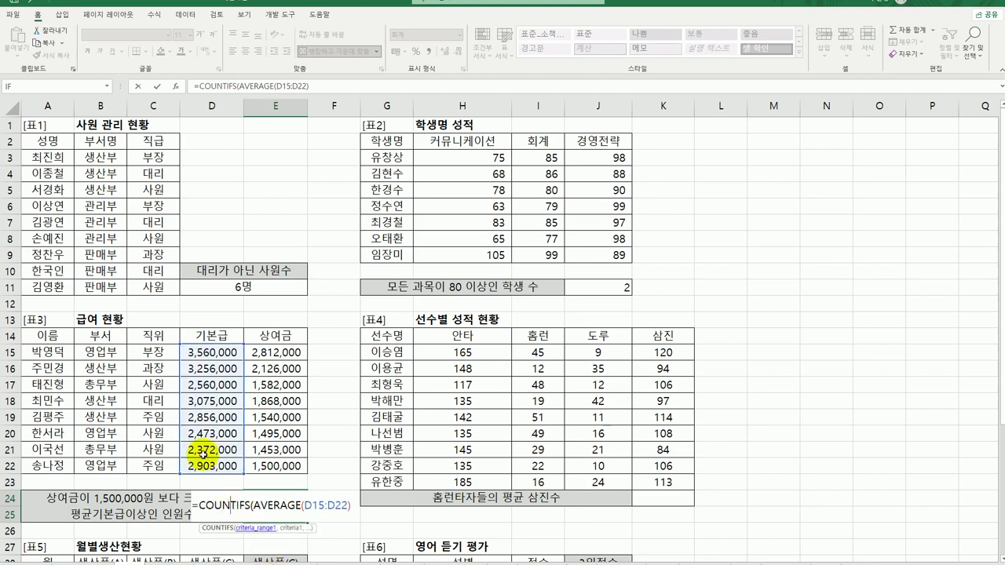
pyautogui.hotkey('ctrl', 'a')
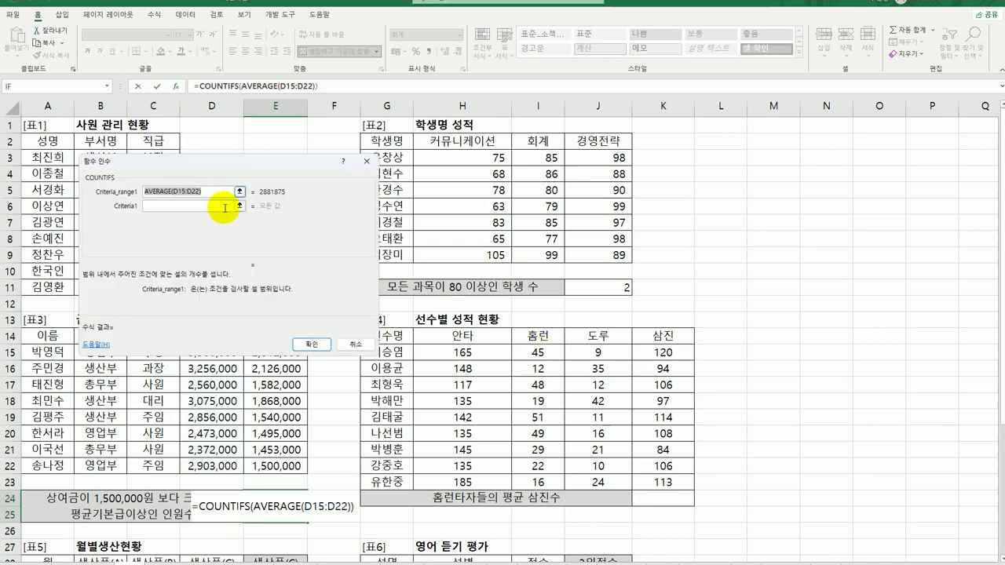
pyautogui.moveTo(220, 156); pyautogui.dragTo(532, 241)
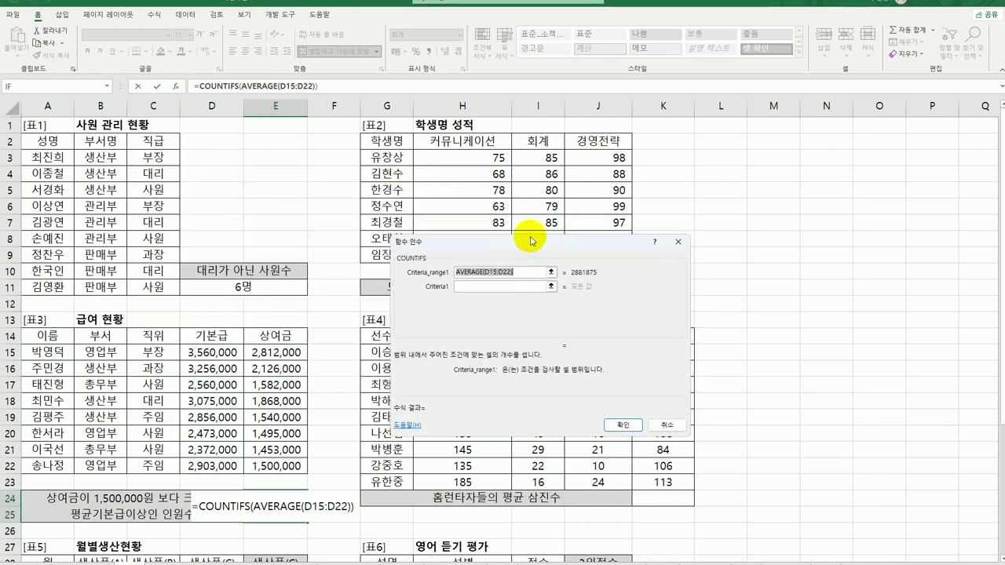
# Step: Move AVERAGE(D15:D22) from the first criteria range to the first criterion, and set the range to D15:D22
pyautogui.click(503, 285)
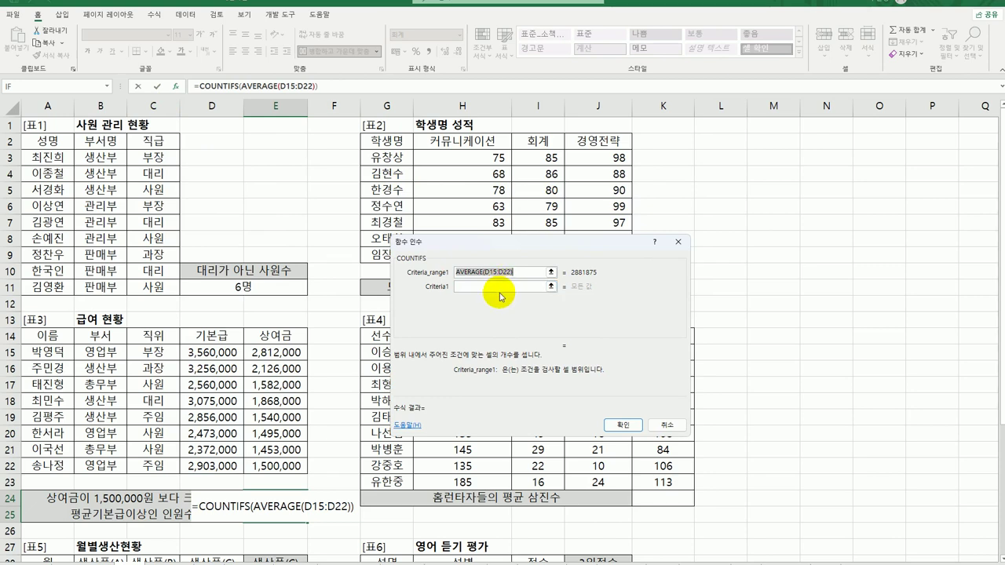
pyautogui.hotkey('ctrl', 'x')
pyautogui.click(500, 290)
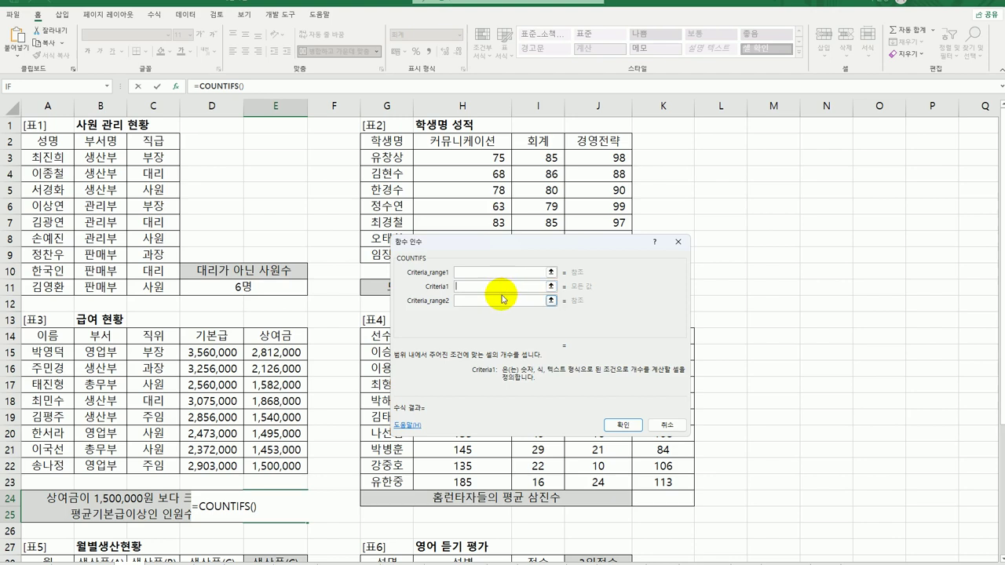
pyautogui.hotkey('ctrl', 'v')
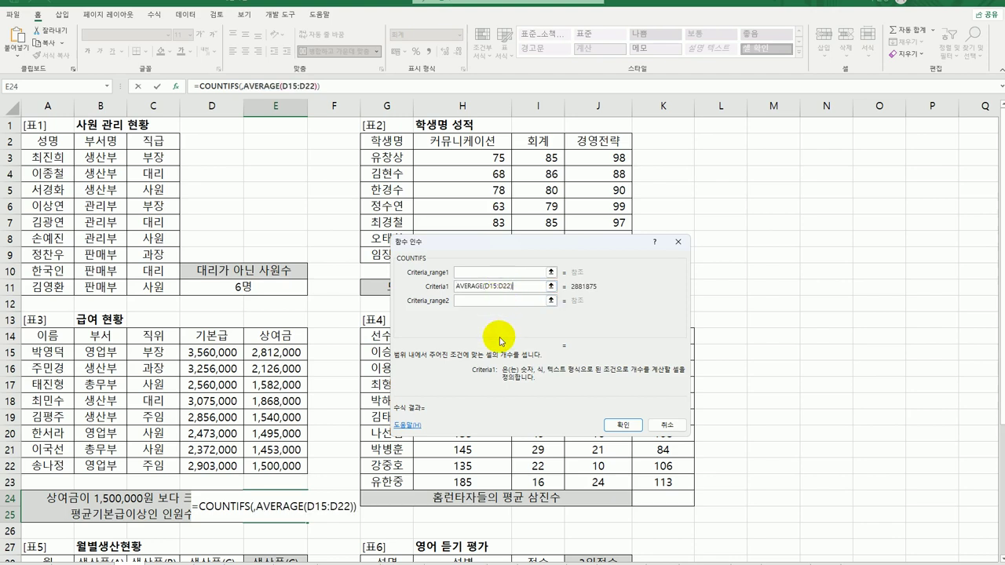
pyautogui.click(470, 272)
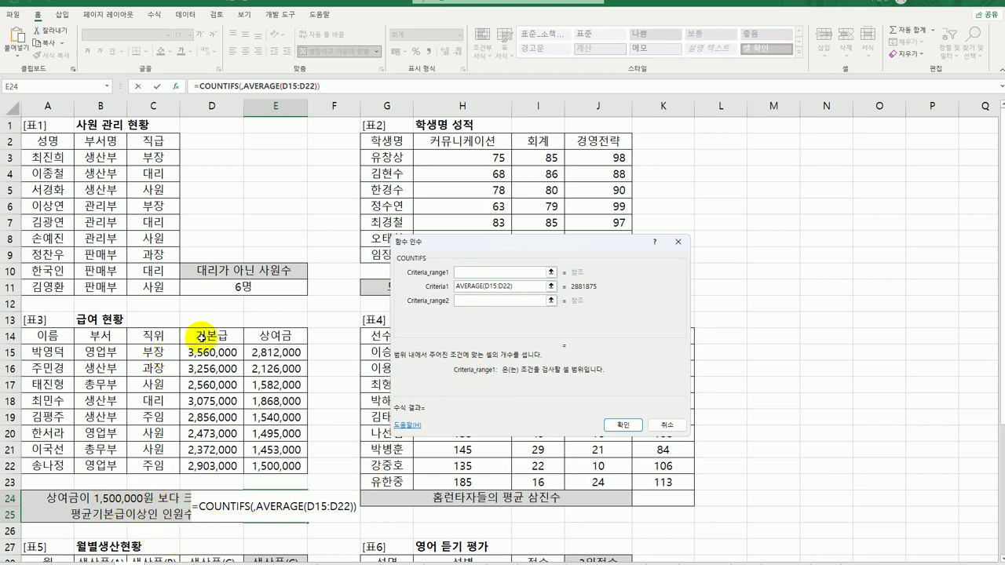
pyautogui.moveTo(200, 352); pyautogui.dragTo(206, 463)
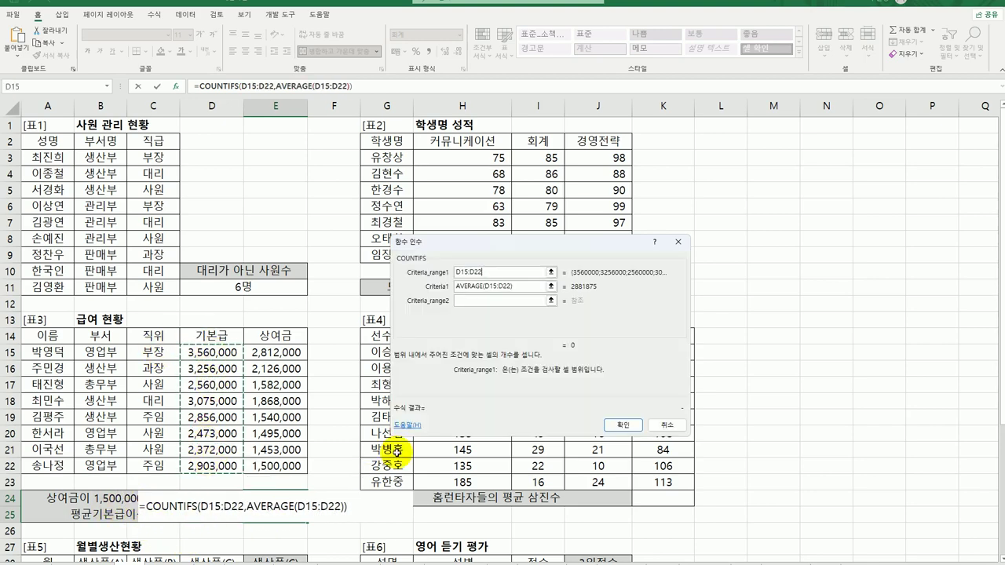
# Step: Prefix the first criterion with ">="& so that it reads ">="&AVERAGE(D15:D22)
pyautogui.click(462, 286)
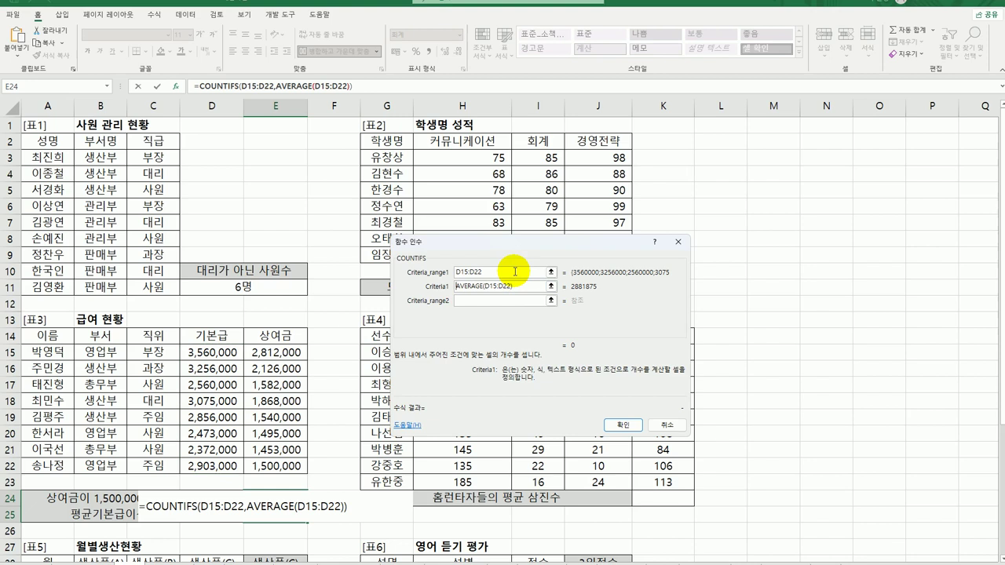
pyautogui.write('"')
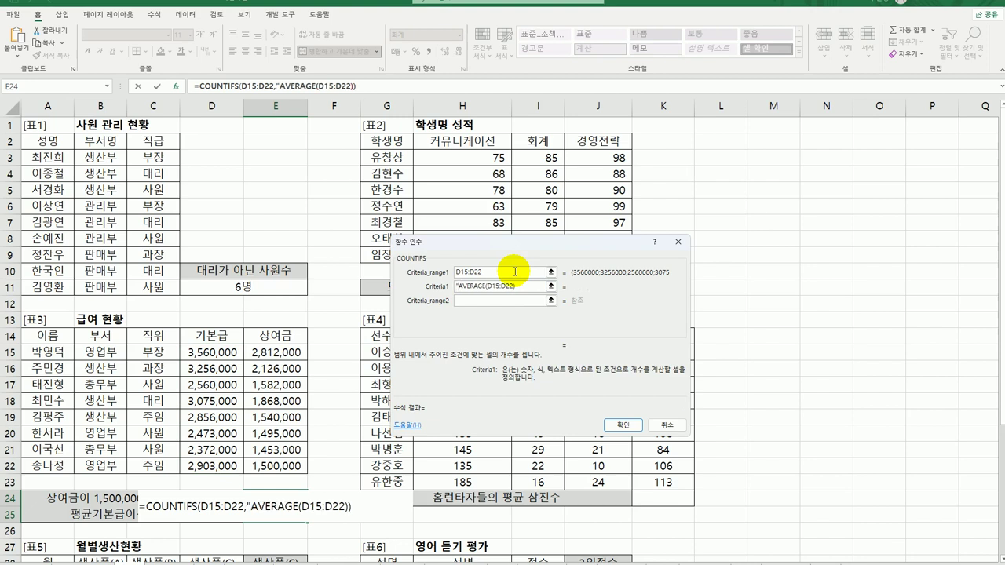
pyautogui.write('>=')
pyautogui.hotkey('shift', 'F10')
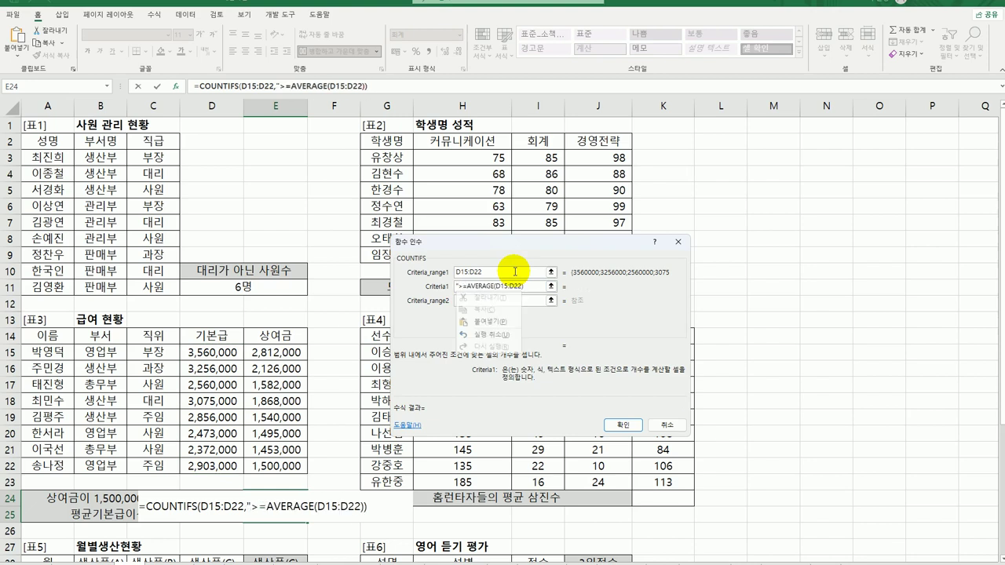
pyautogui.click(466, 286)
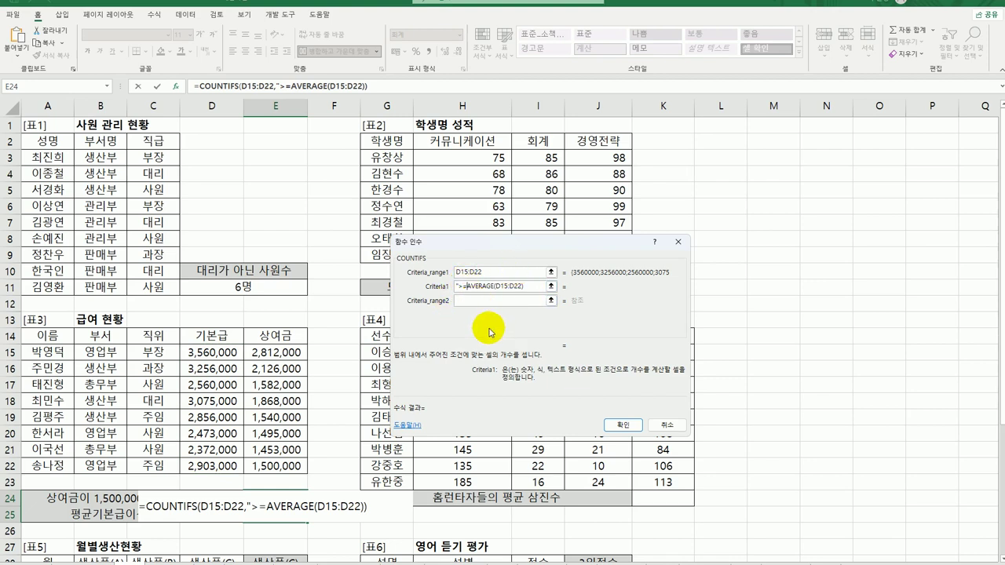
pyautogui.write('"&')
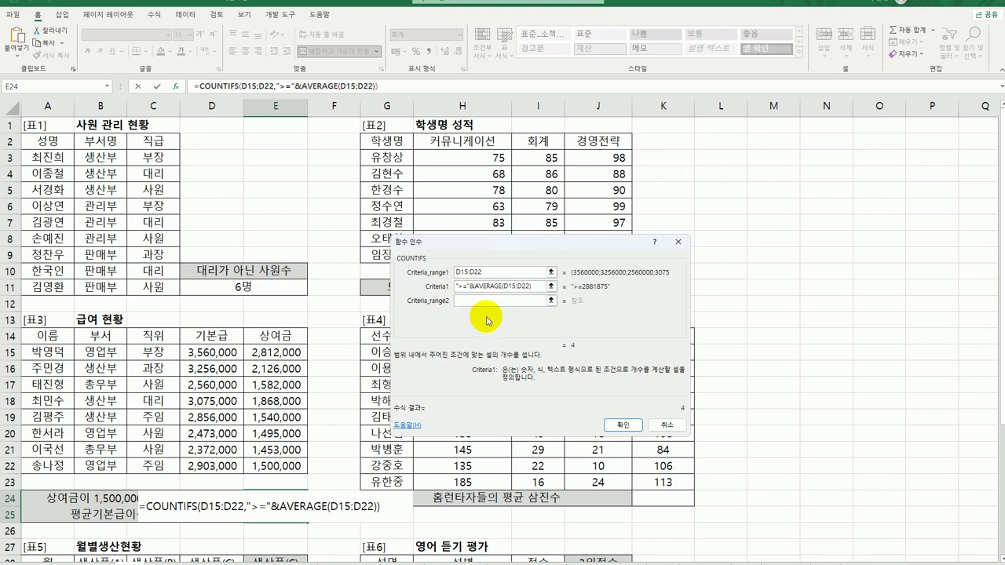
pyautogui.click(470, 289)
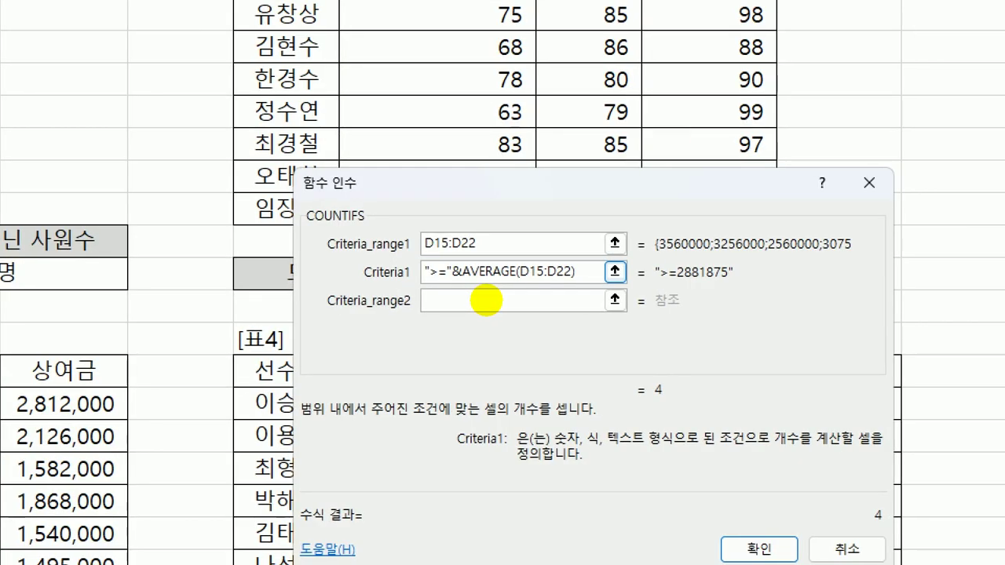
pyautogui.press('Tab')
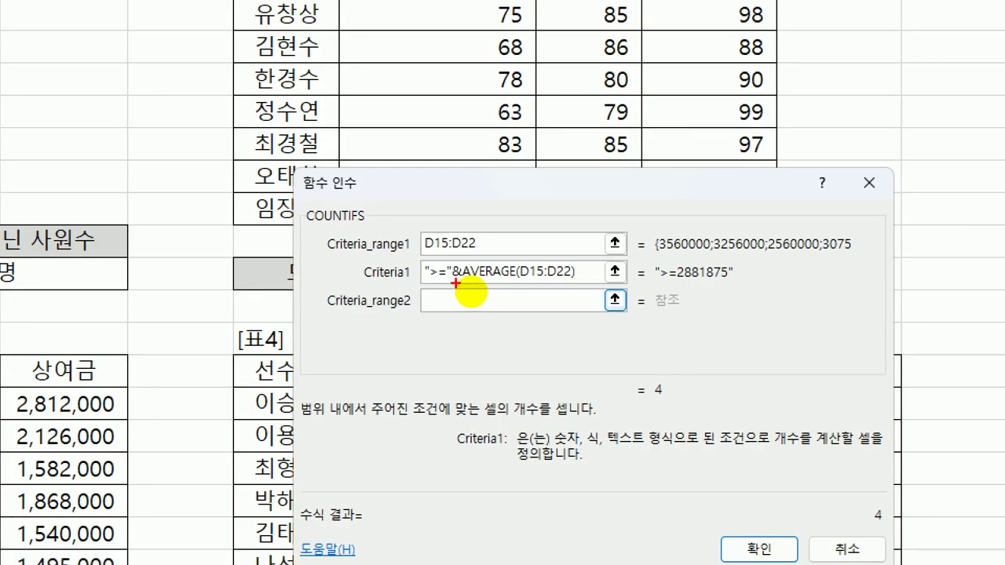
pyautogui.moveTo(424, 270); pyautogui.dragTo(457, 280)
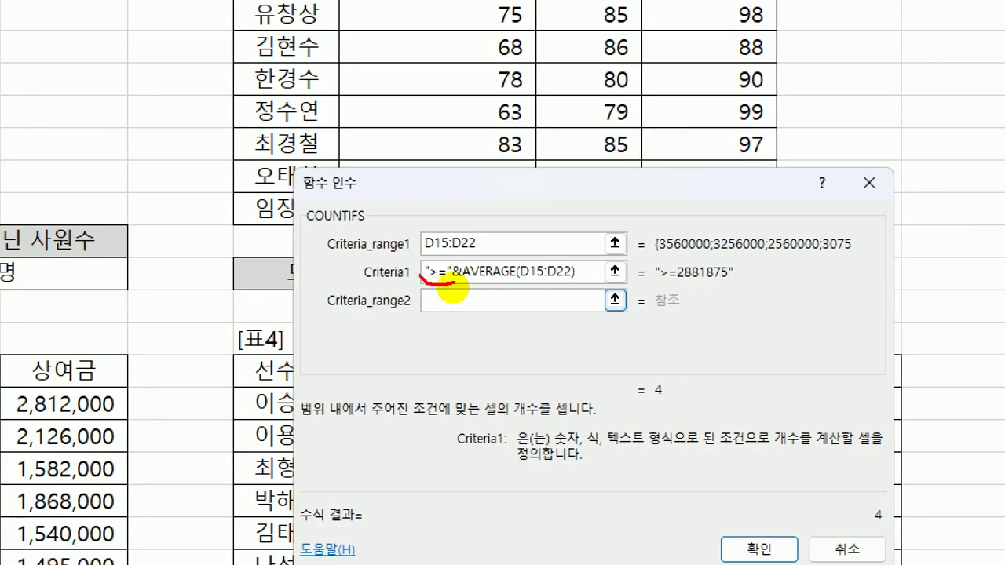
pyautogui.moveTo(462, 267); pyautogui.dragTo(509, 227)
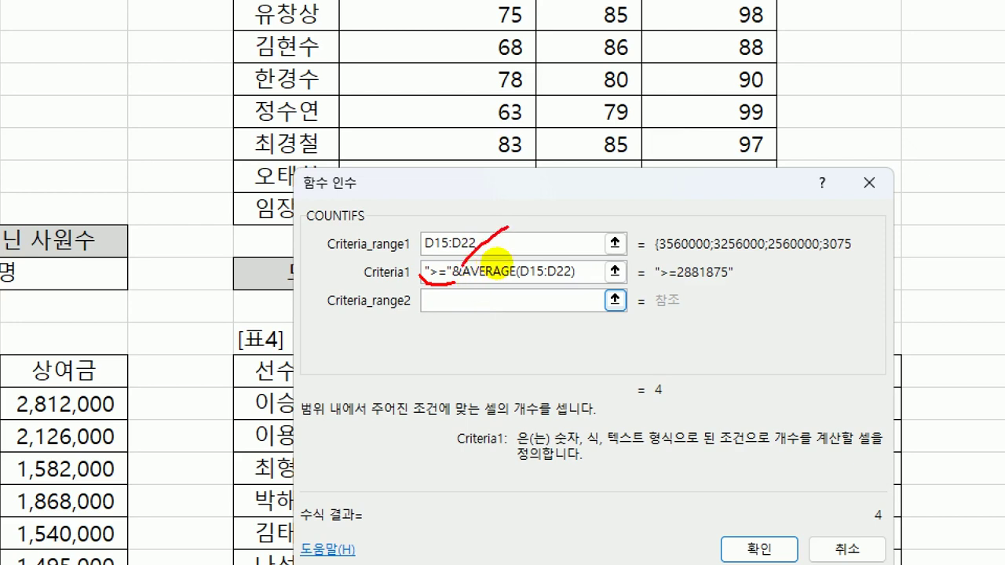
pyautogui.moveTo(458, 292); pyautogui.dragTo(578, 284)
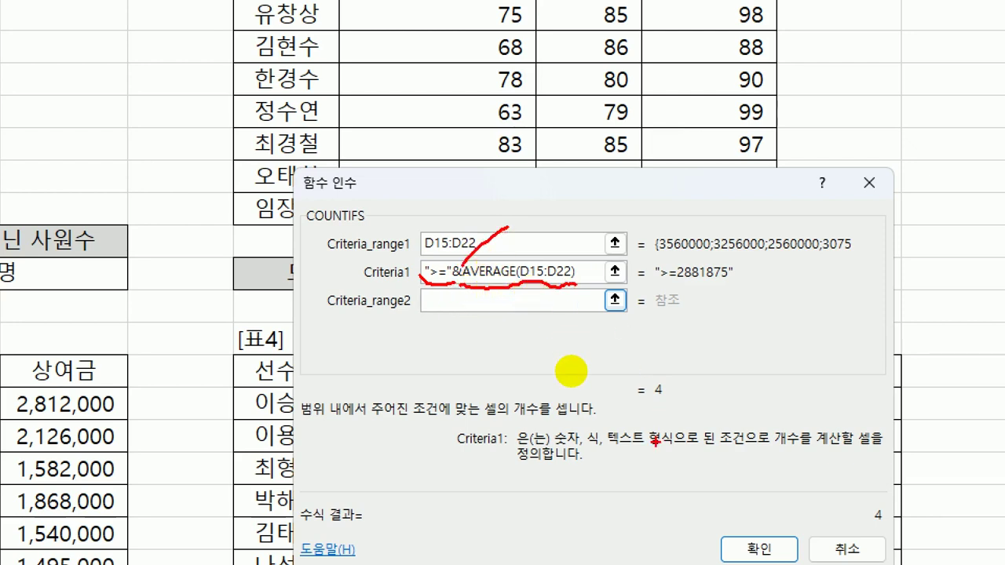
pyautogui.moveTo(655, 283)
pyautogui.mouseDown()
pyautogui.moveTo(677, 271)
pyautogui.moveTo(741, 287)
pyautogui.mouseUp()
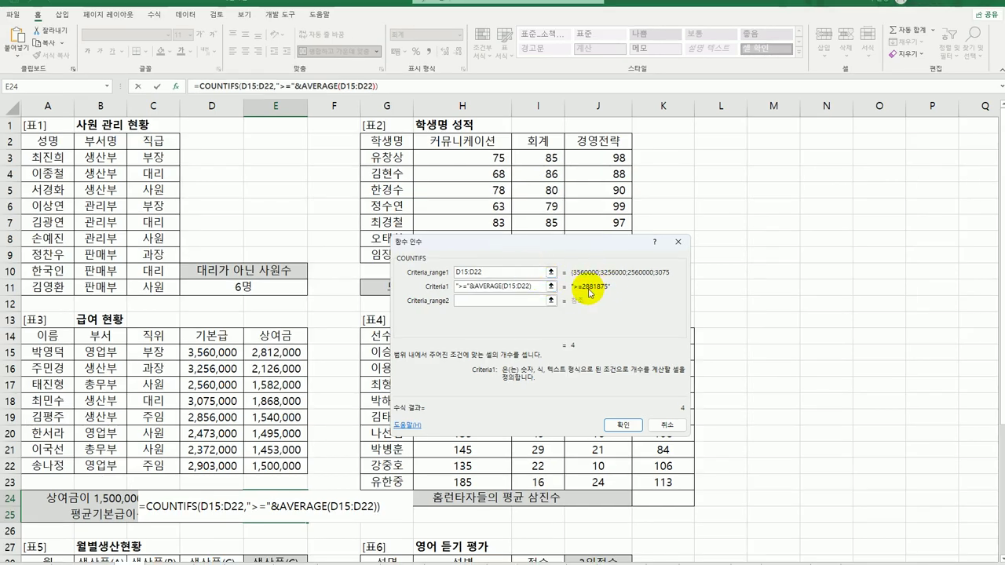
# Step: Add E15:E22 as the second COUNTIFS range with criterion >1500000 and complete the E24 formula
pyautogui.click(485, 301)
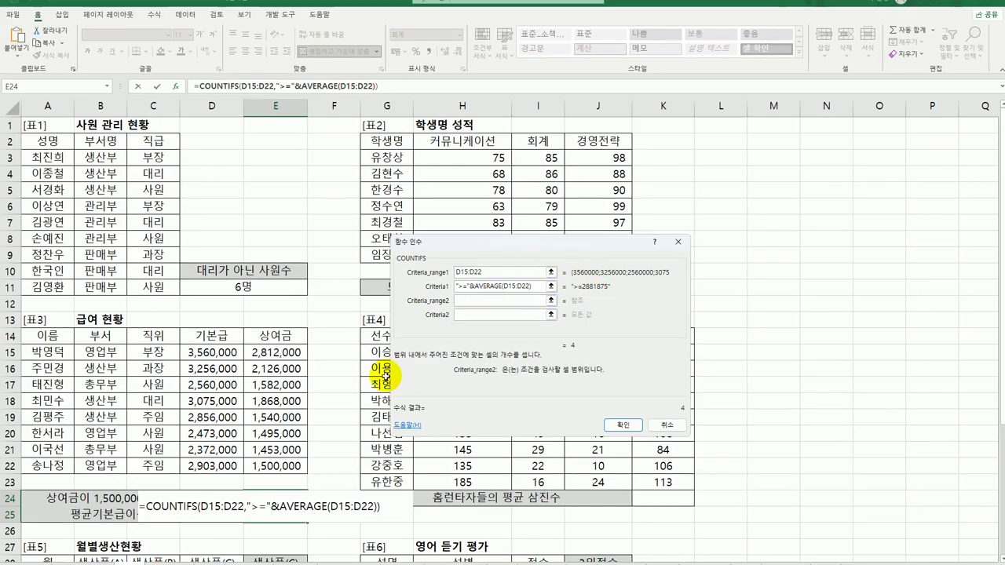
pyautogui.moveTo(279, 350); pyautogui.dragTo(261, 466)
pyautogui.click(497, 315)
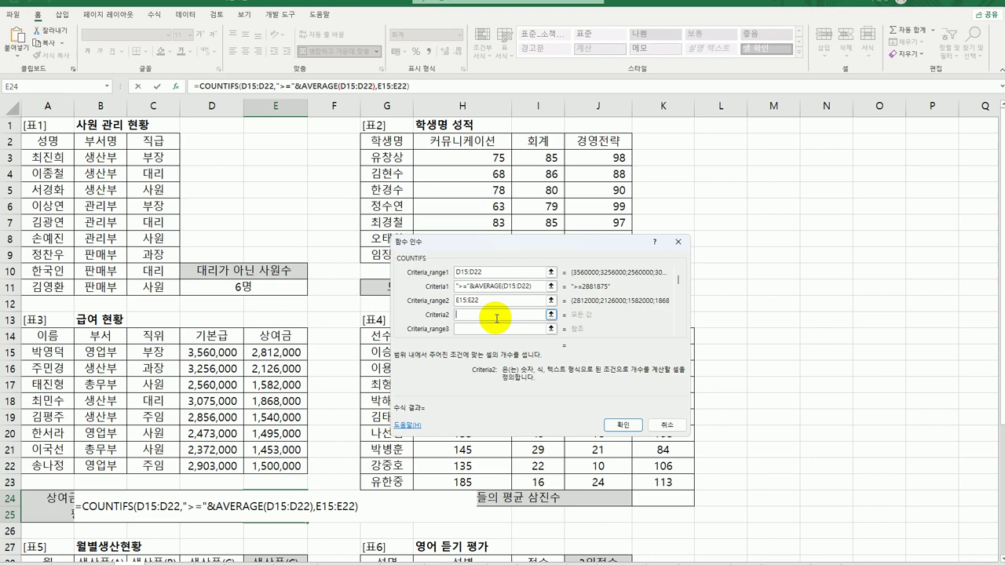
pyautogui.write('>150000')
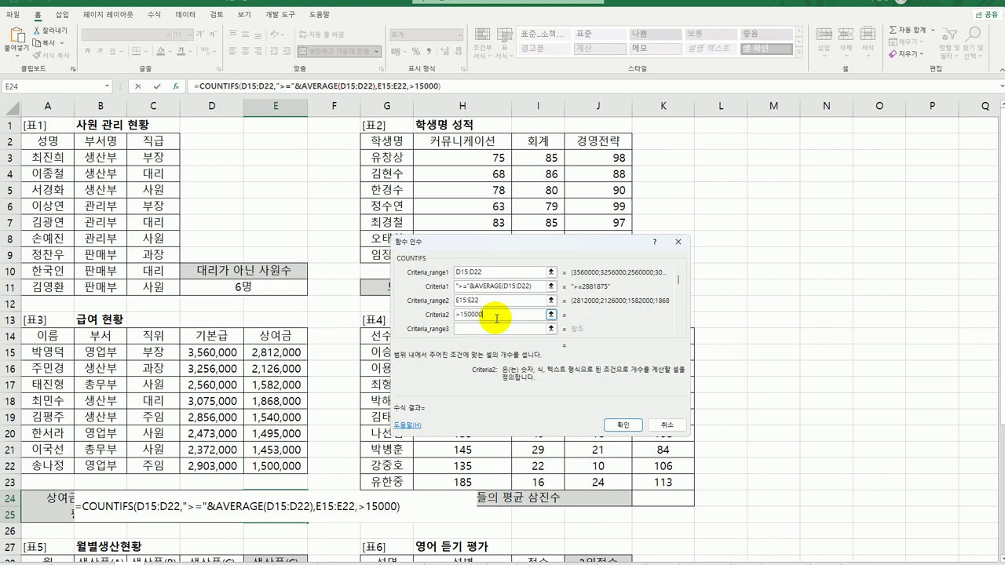
pyautogui.write('0')
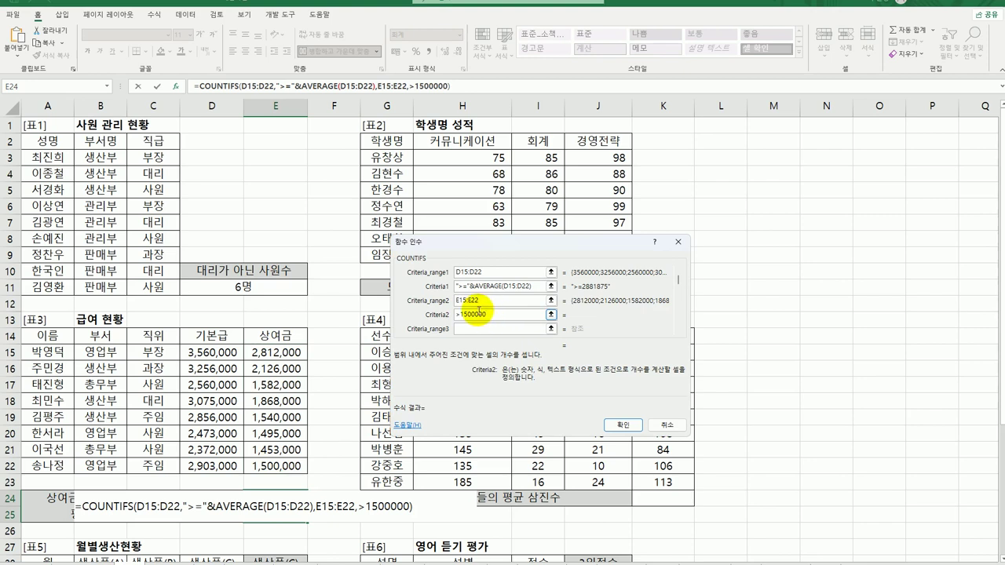
pyautogui.click(475, 314)
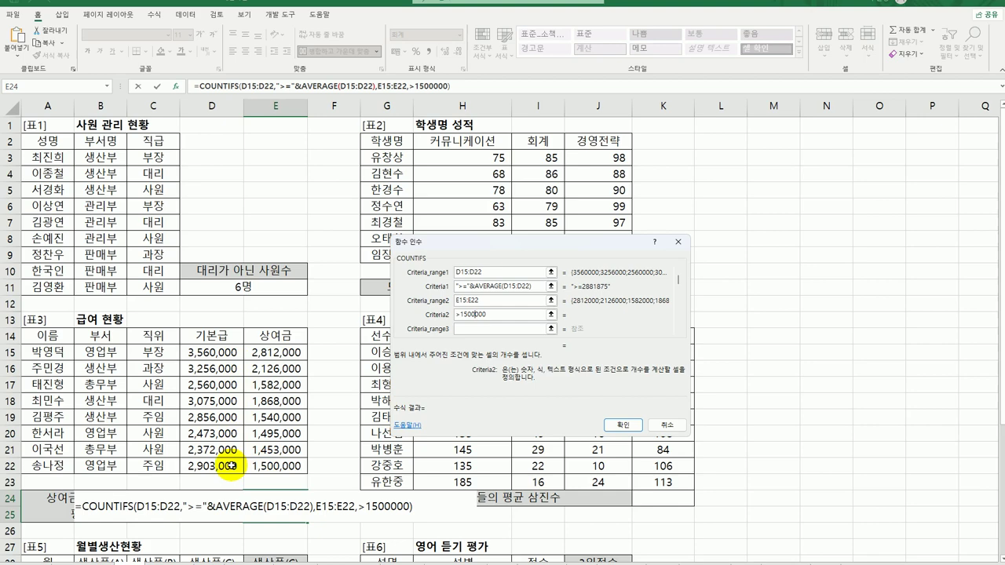
pyautogui.click(623, 425)
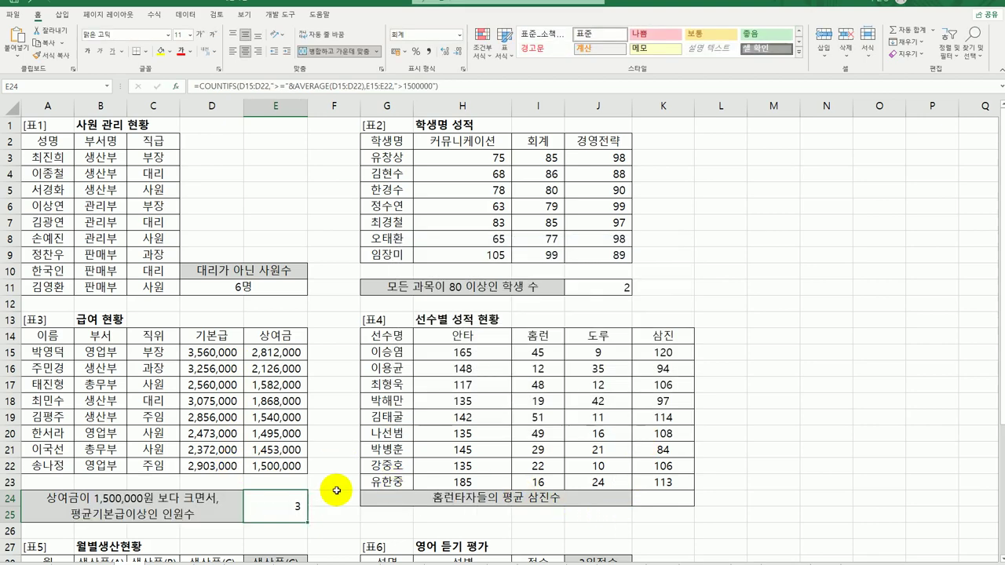
# Step: Append &"명" to the COUNTIFS formula in E24 so the count carries the unit 명
pyautogui.doubleClick(275, 527)
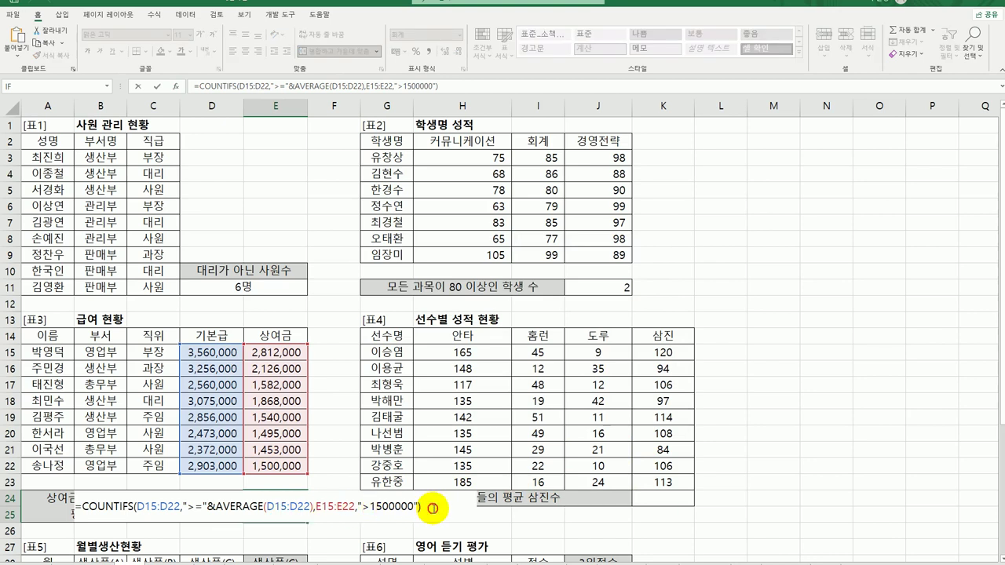
pyautogui.write('&"')
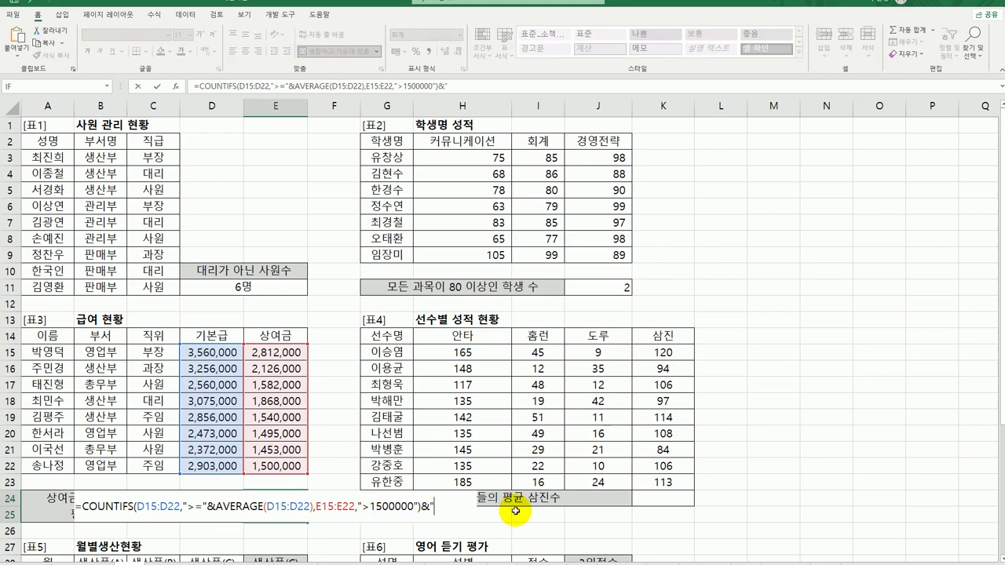
pyautogui.write('명"')
pyautogui.press('Return')
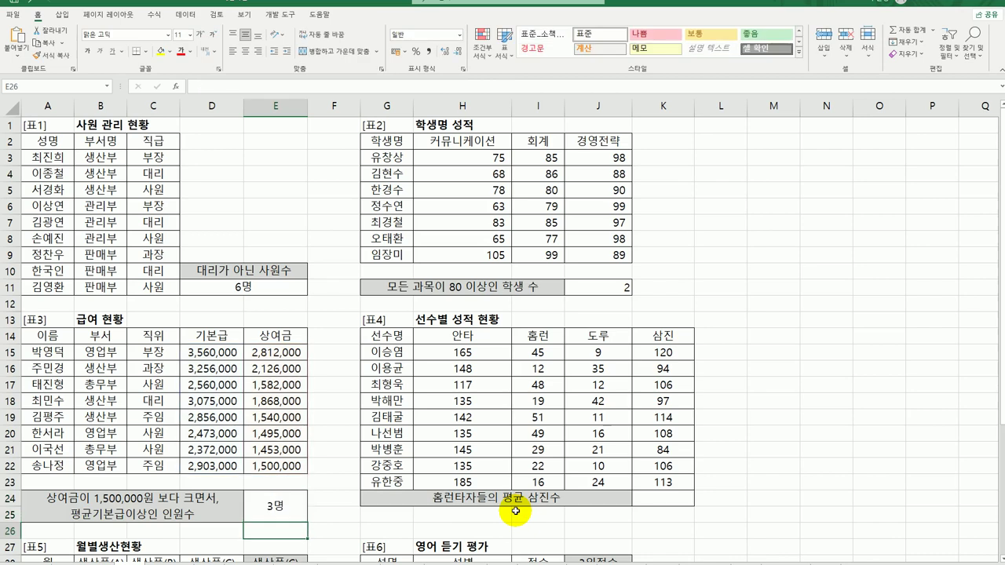
pyautogui.click(294, 506)
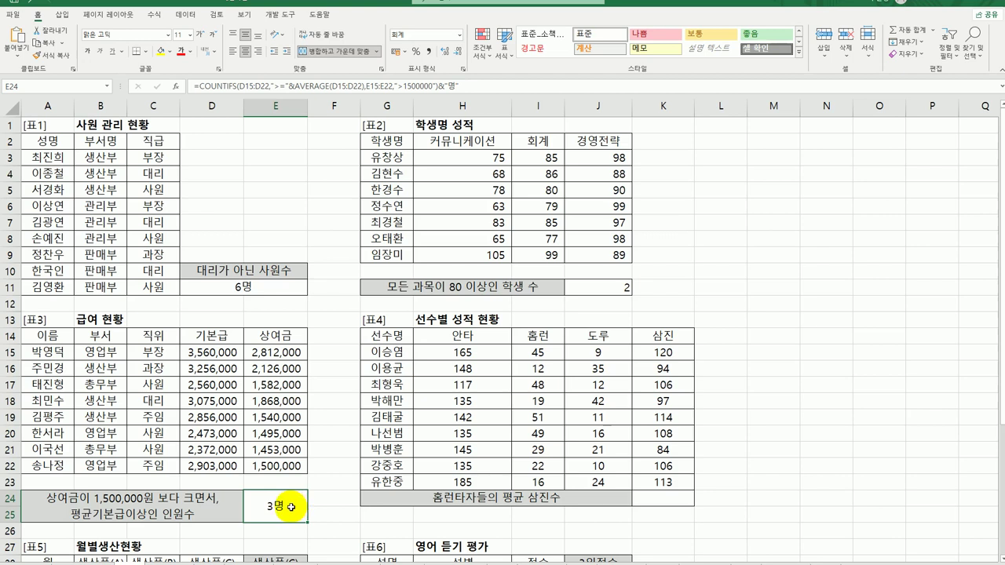
# Step: Start an AVERAGEIF formula in K24 for the 홈런타자들의 평균 삼진수 answer and open its function arguments
pyautogui.click(683, 507)
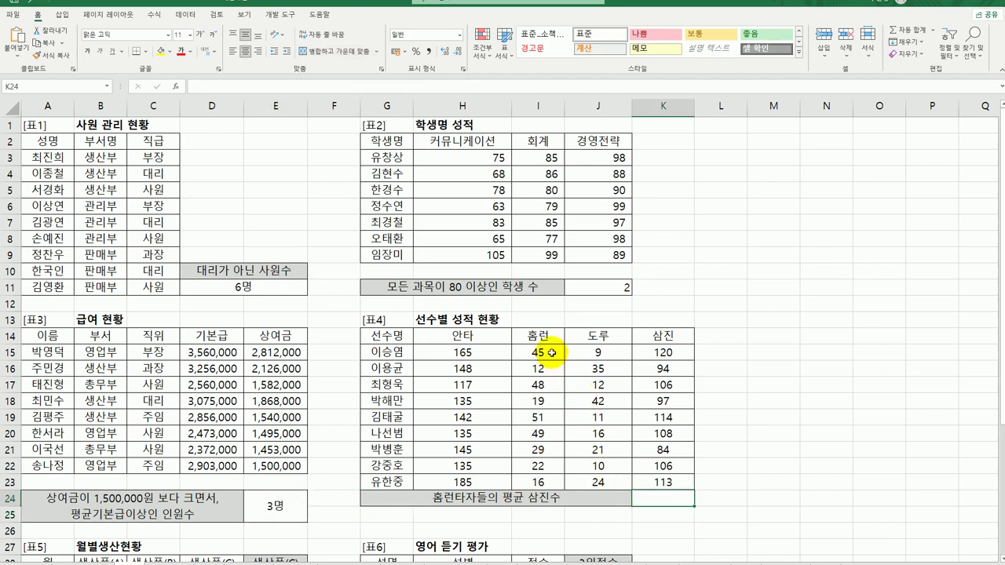
pyautogui.moveTo(552, 353); pyautogui.dragTo(541, 468)
pyautogui.moveTo(663, 353); pyautogui.dragTo(663, 480)
pyautogui.click(667, 500)
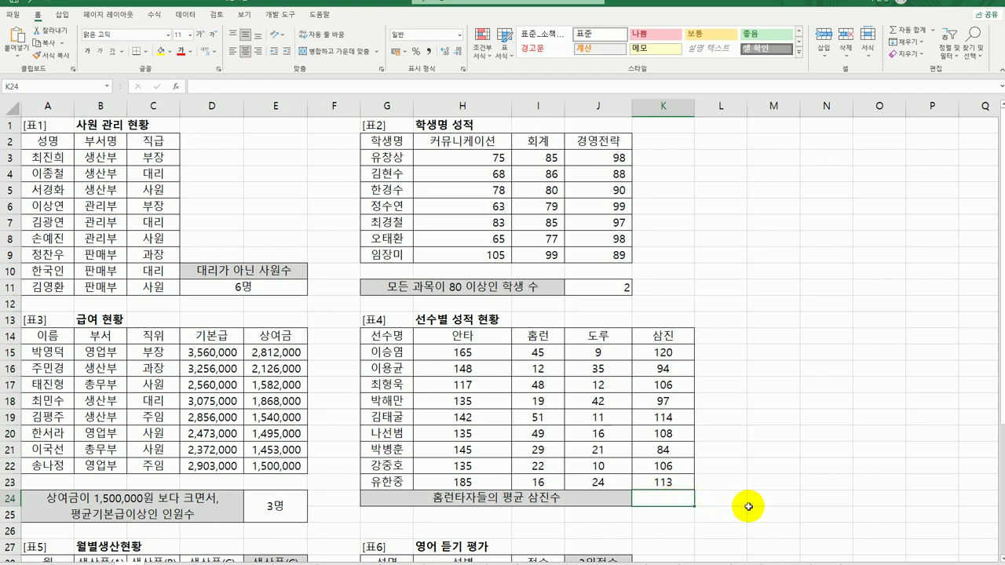
pyautogui.write('=ㅁ')
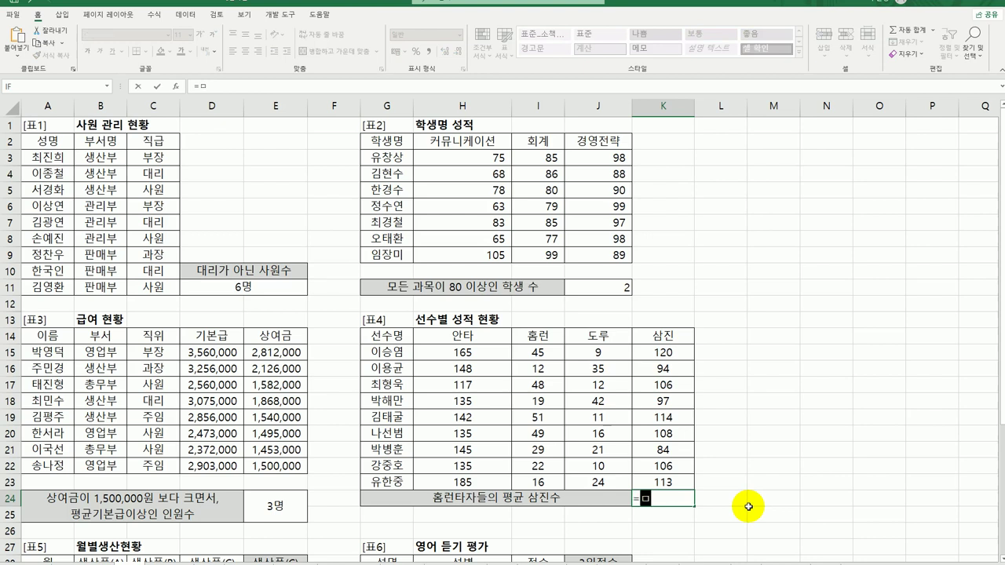
pyautogui.press('BackSpace')
pyautogui.press('Hangul')
pyautogui.write('av')
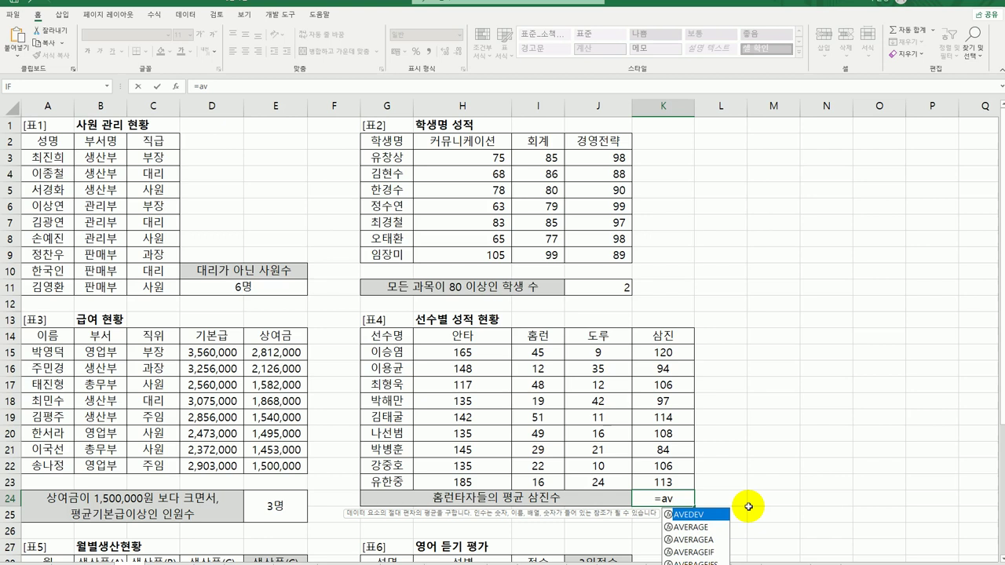
pyautogui.click(706, 553)
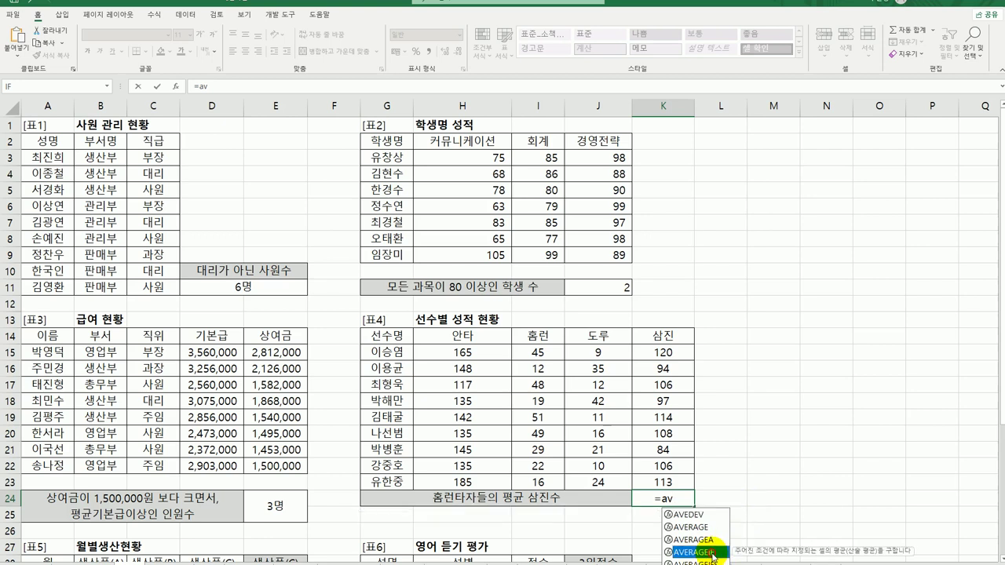
pyautogui.doubleClick(711, 553)
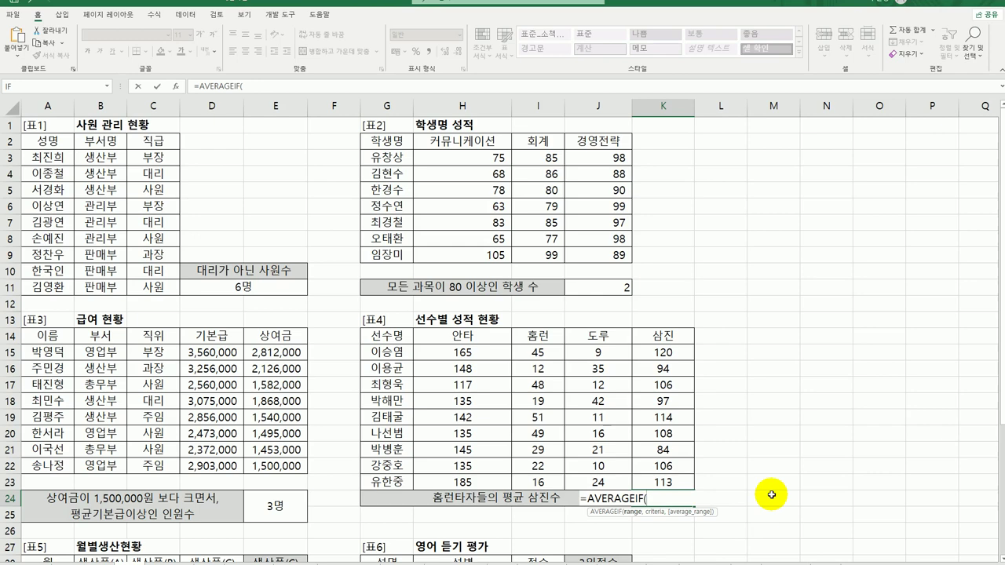
pyautogui.click(176, 85)
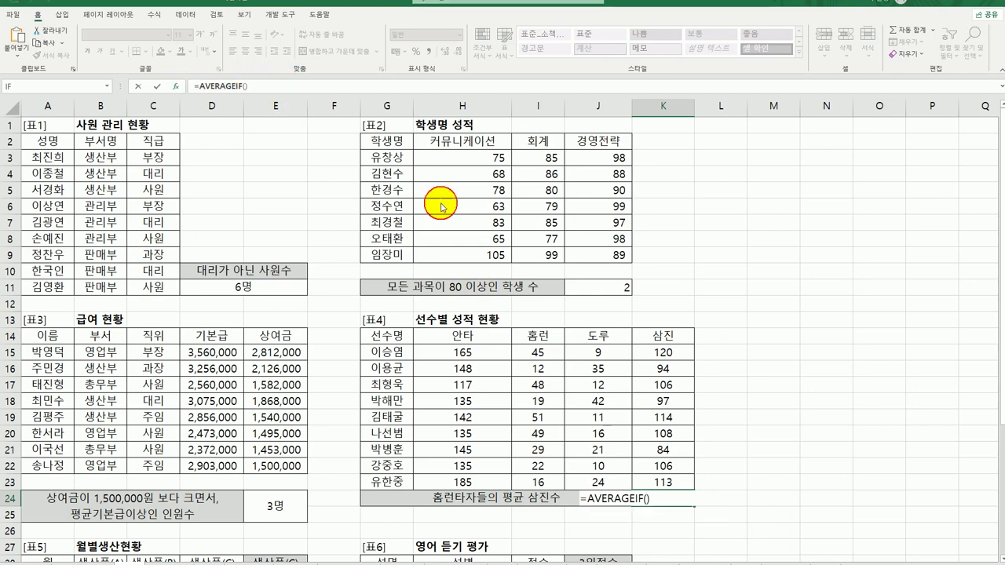
pyautogui.moveTo(471, 255); pyautogui.dragTo(705, 150)
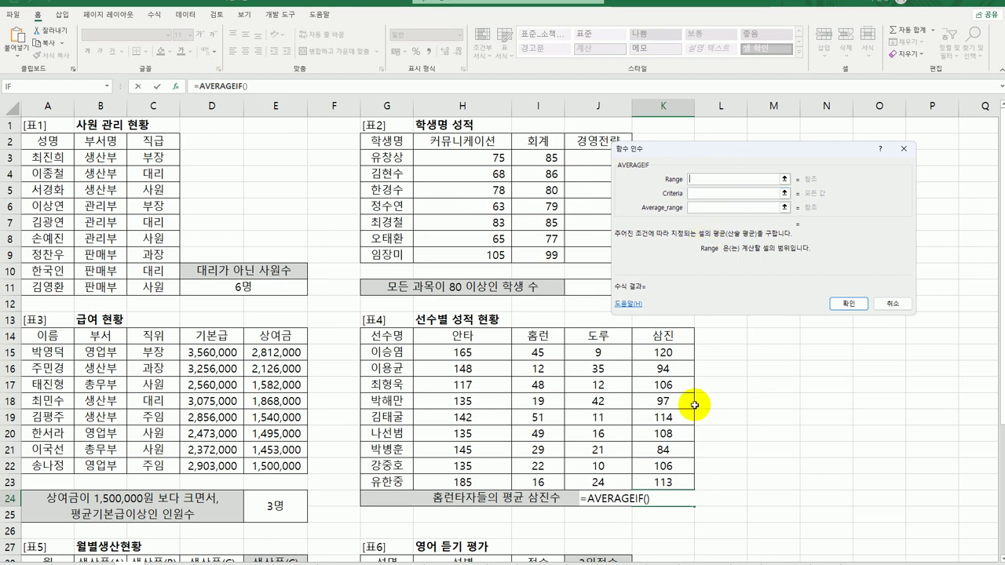
# Step: Set the AVERAGEIF range to I15:I23, the criterion to >=40 and the average range to K15:K23, and complete the formula
pyautogui.moveTo(540, 354); pyautogui.dragTo(538, 482)
pyautogui.click(707, 192)
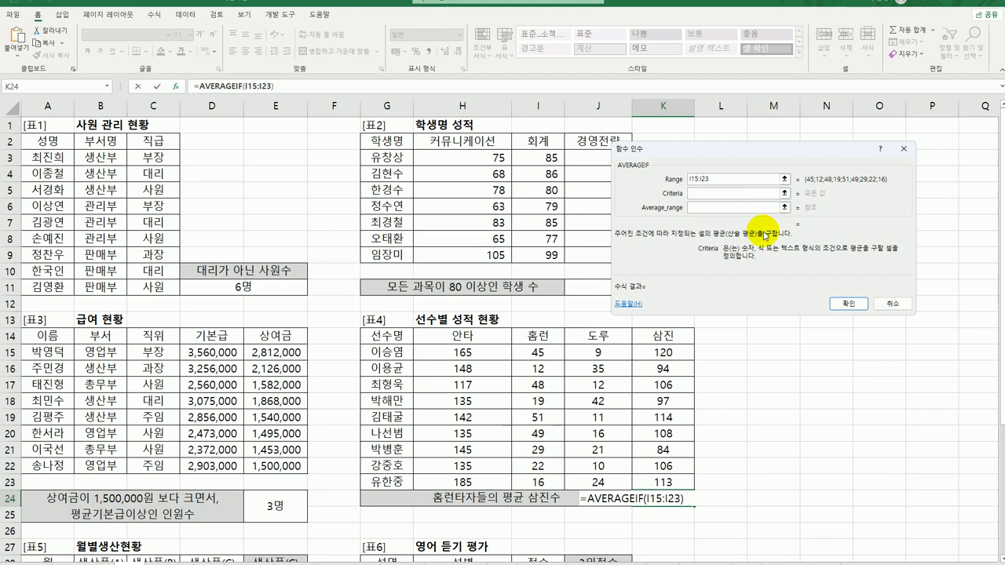
pyautogui.write('>=40')
pyautogui.click(709, 208)
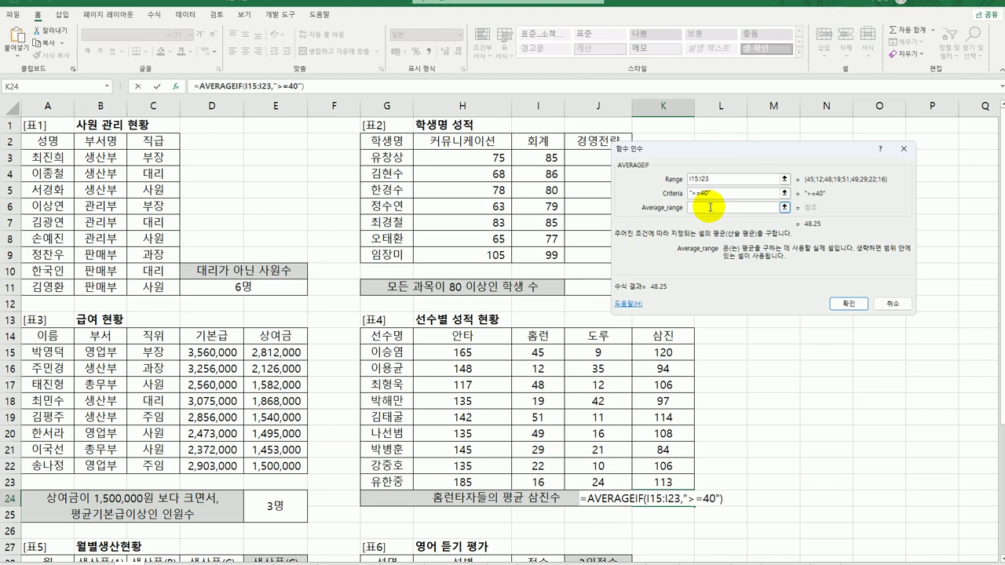
pyautogui.moveTo(665, 353); pyautogui.dragTo(659, 481)
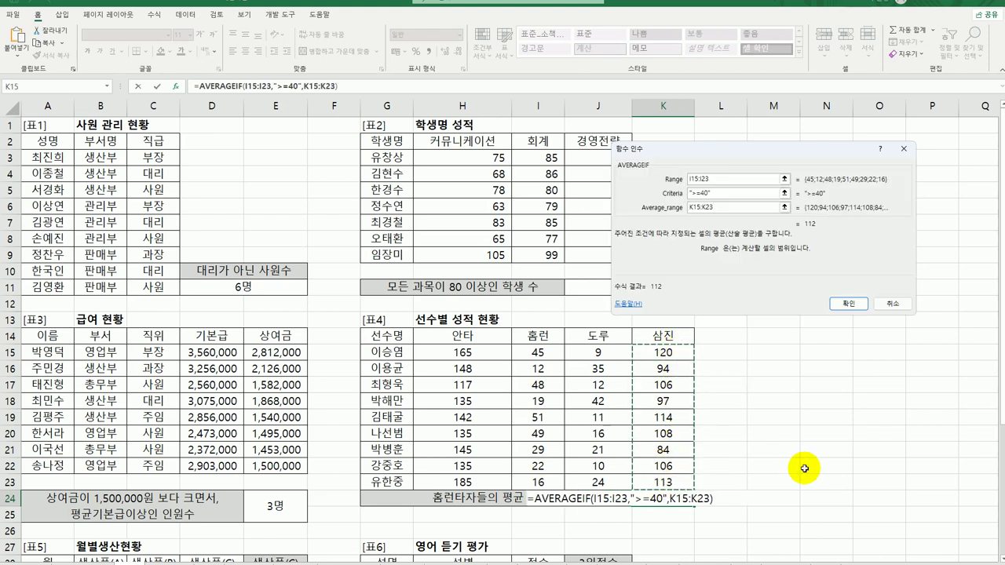
pyautogui.click(848, 303)
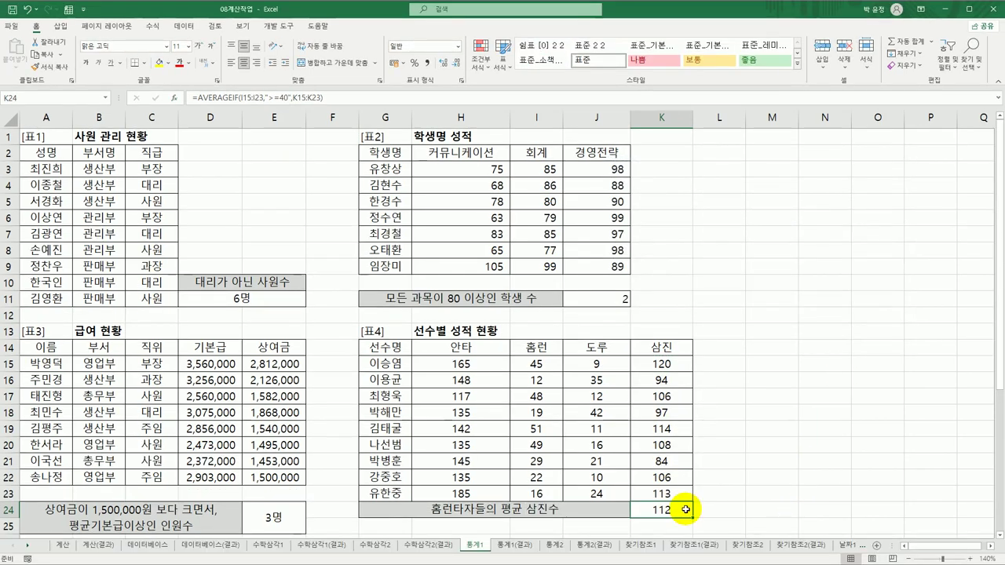
# Step: Calculate the 생산품(C) standard deviation in E30 of 표5 with =STDEV.S(D29:D38)
pyautogui.scroll(-6, 264, 431)
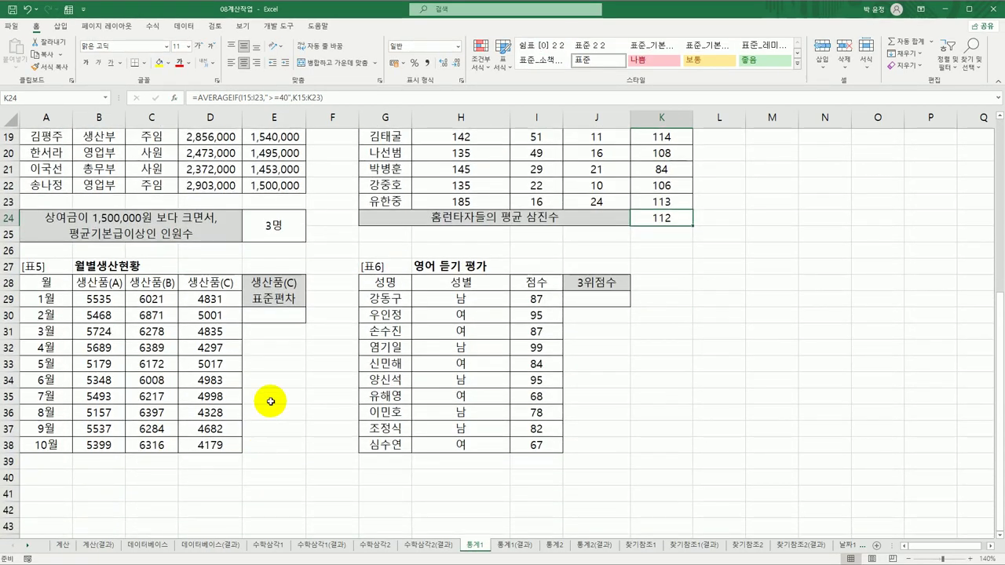
pyautogui.click(288, 316)
pyautogui.scroll(-3, 293, 321)
pyautogui.scroll(3, 293, 321)
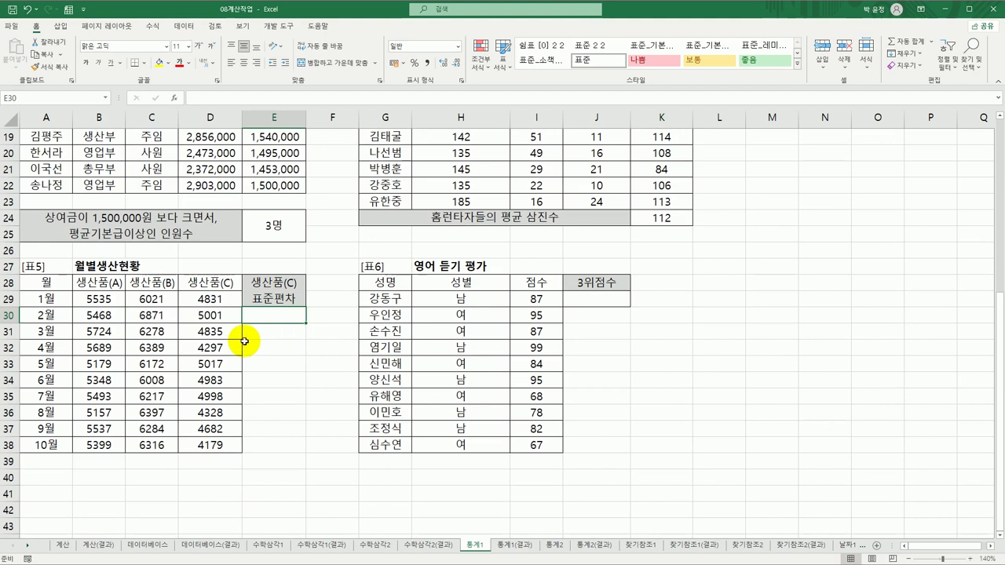
pyautogui.moveTo(214, 299); pyautogui.dragTo(219, 445)
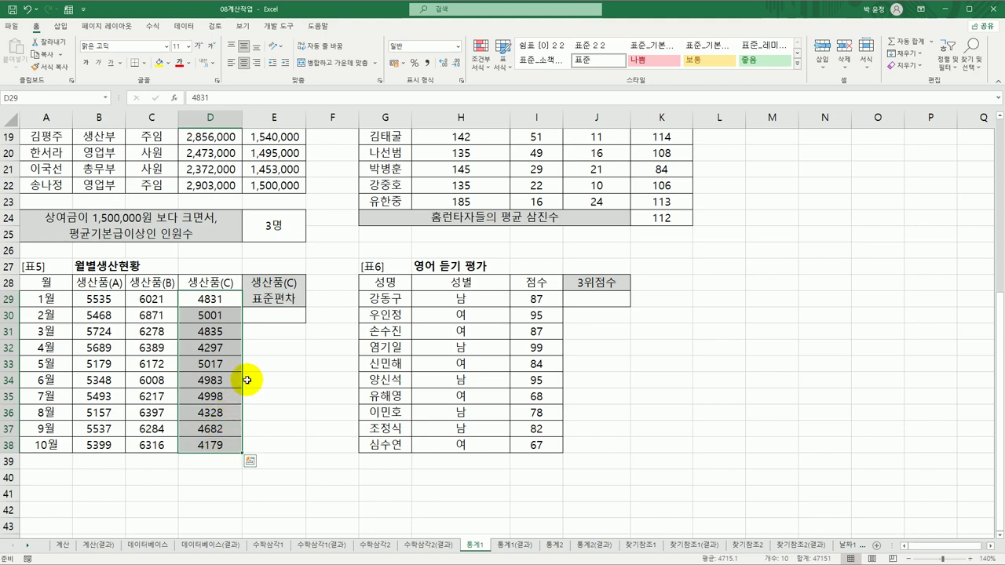
pyautogui.click(302, 317)
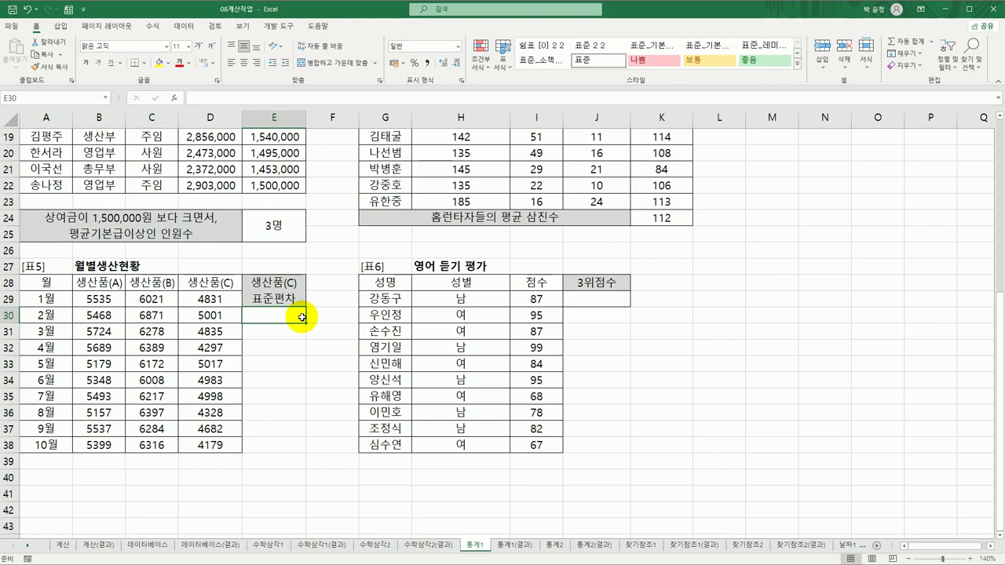
pyautogui.write('=')
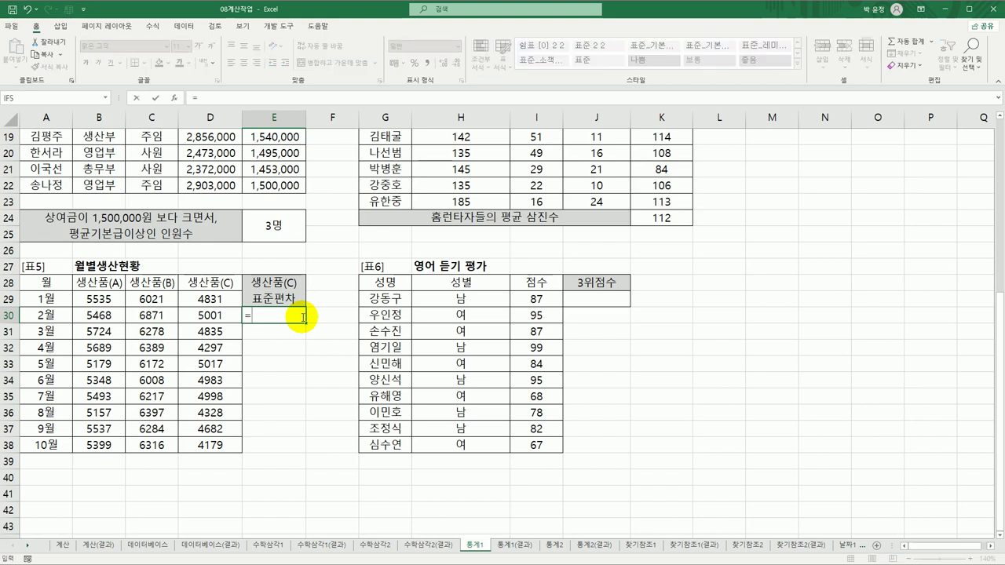
pyautogui.write('st')
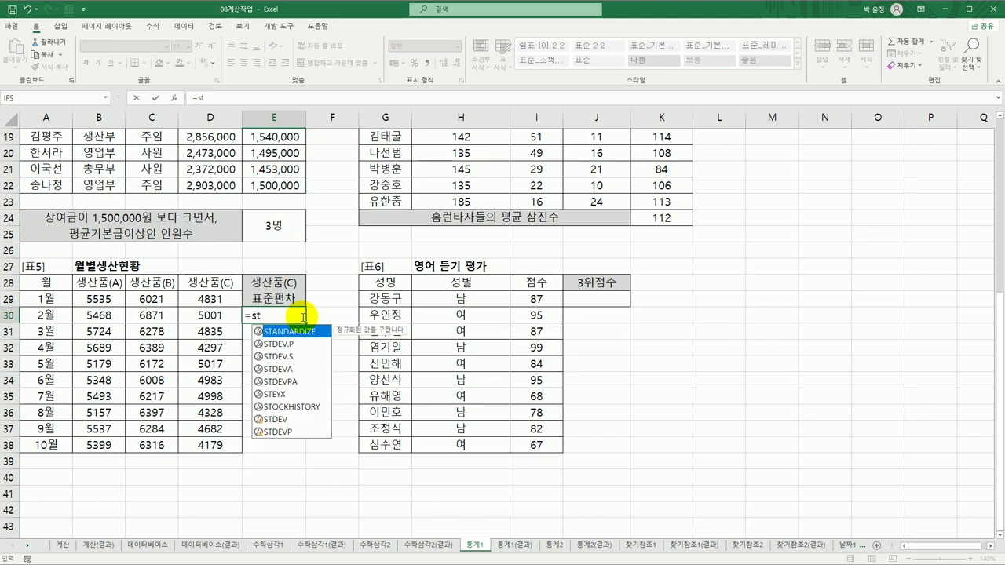
pyautogui.click(290, 358)
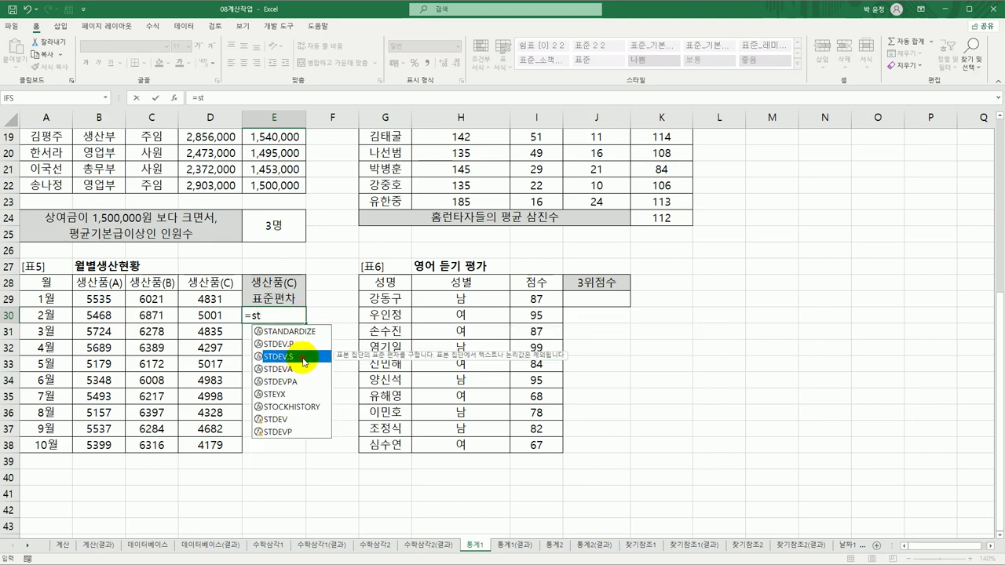
pyautogui.doubleClick(303, 358)
pyautogui.moveTo(225, 300); pyautogui.dragTo(220, 442)
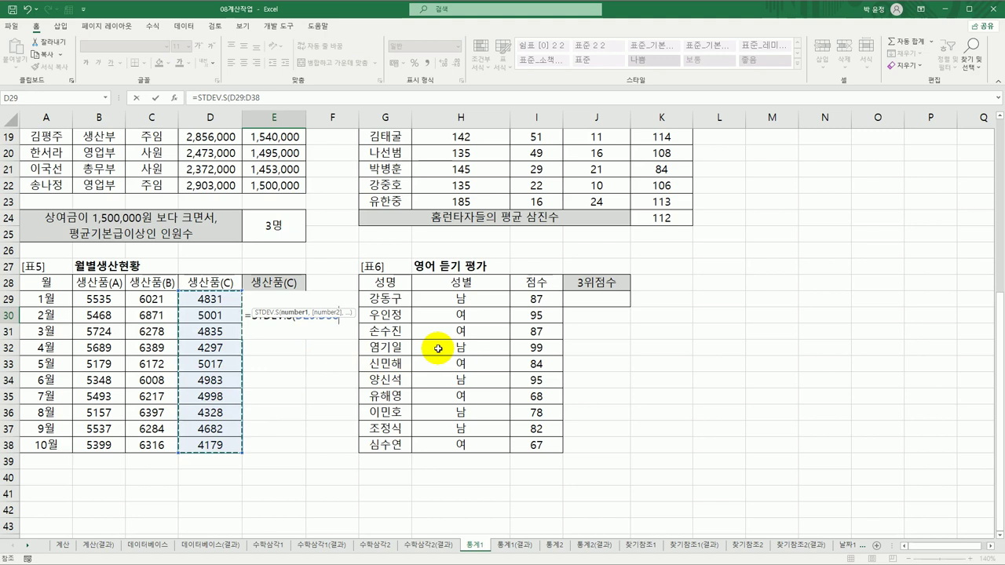
pyautogui.write(')')
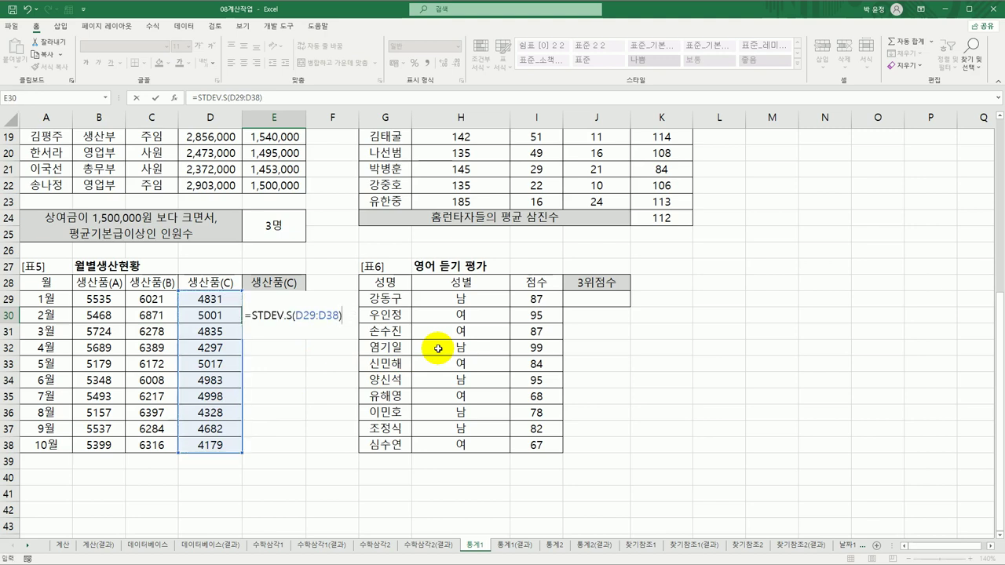
pyautogui.press('Return')
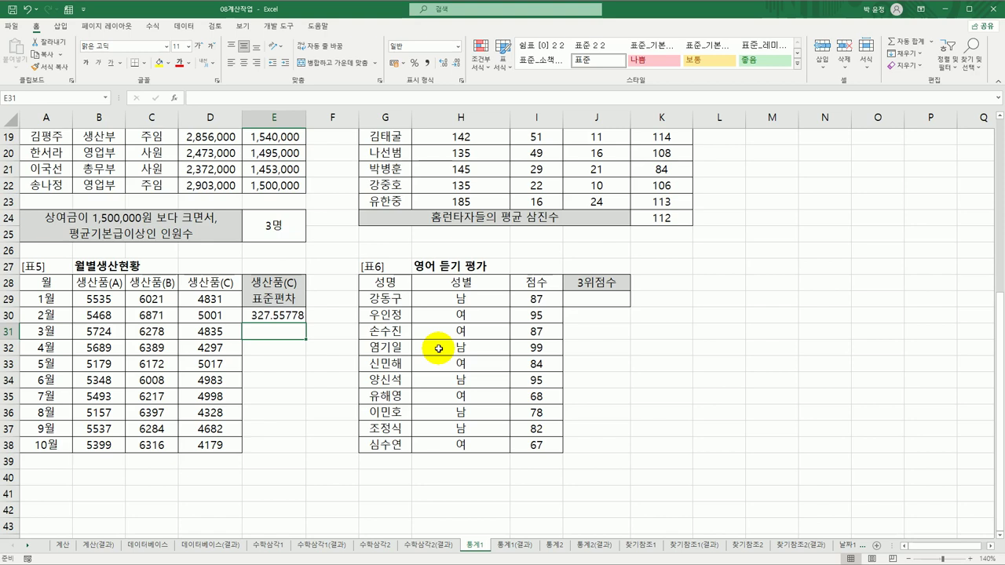
# Step: Wrap the STDEV.S formula in E30 in ROUNDDOWN with Num_digits set to 1
pyautogui.click(259, 317)
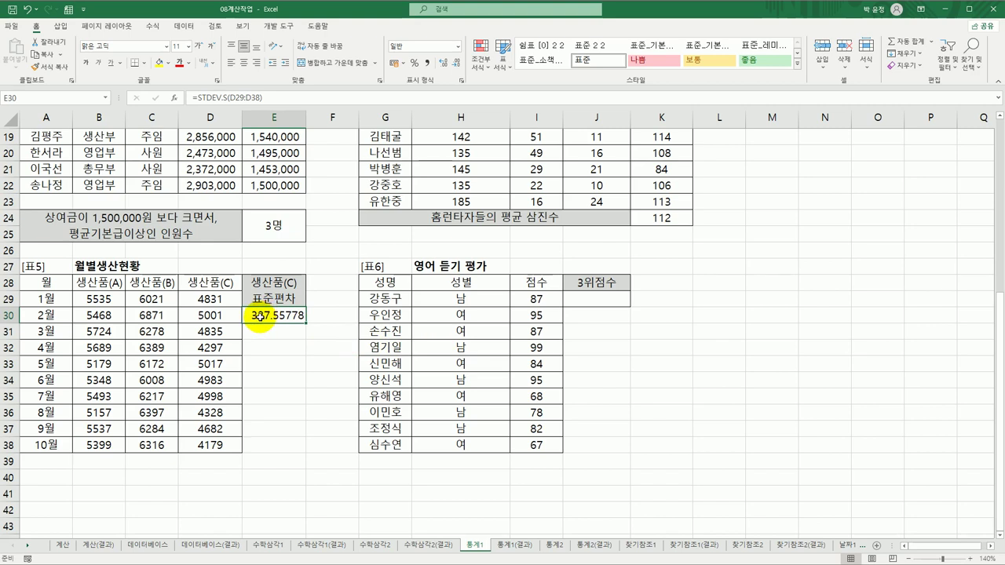
pyautogui.doubleClick(259, 317)
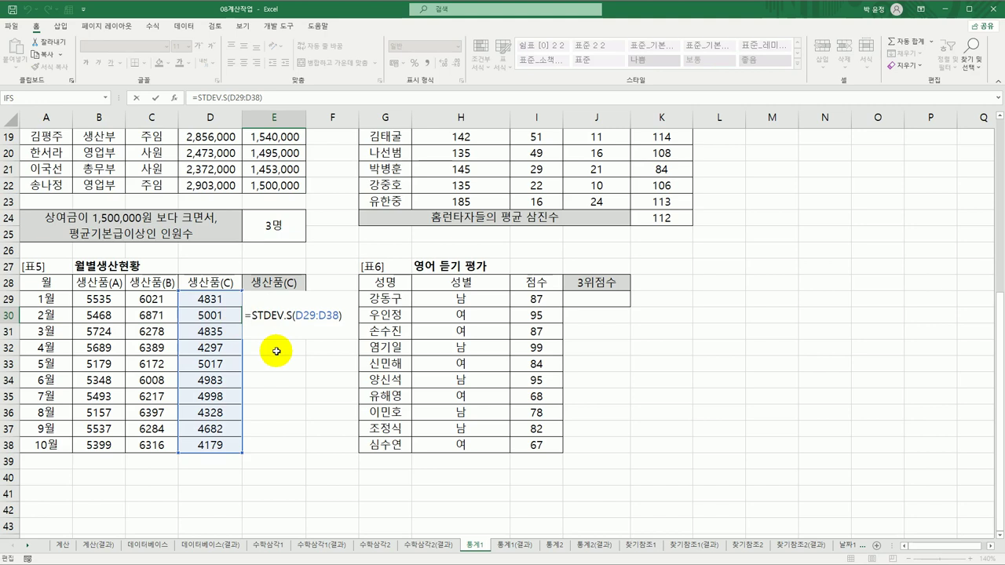
pyautogui.write('roun')
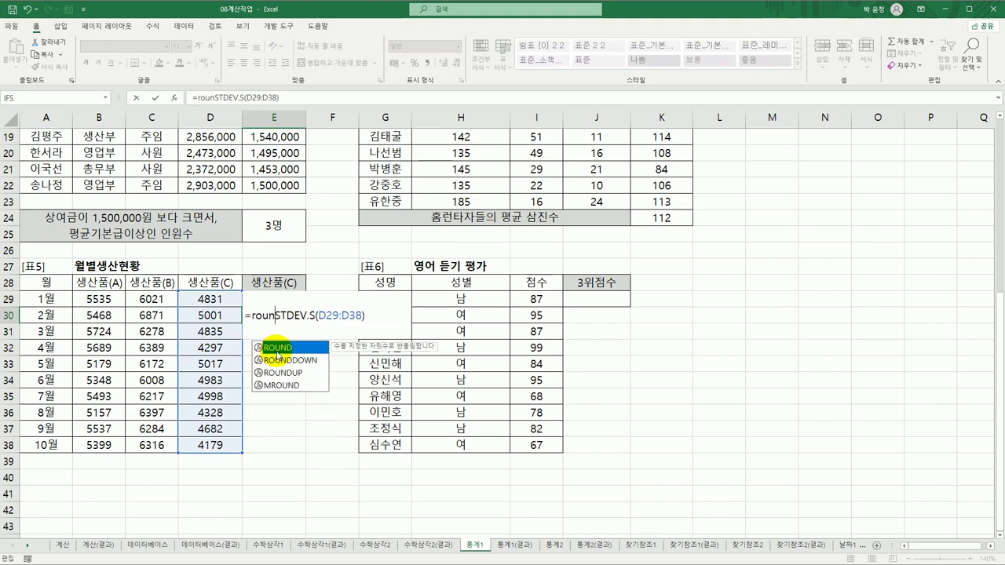
pyautogui.doubleClick(278, 360)
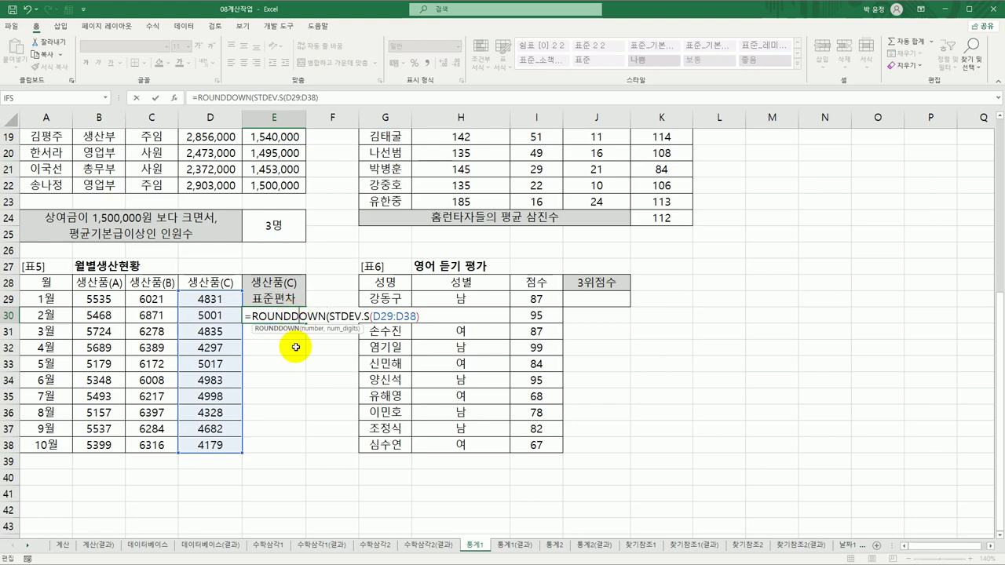
pyautogui.click(174, 98)
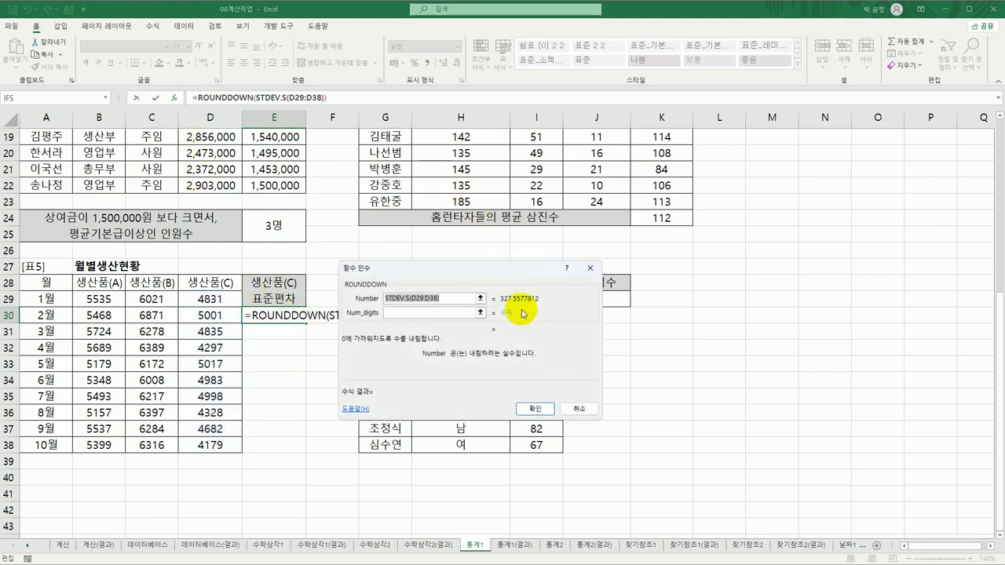
pyautogui.moveTo(486, 273); pyautogui.dragTo(516, 245)
pyautogui.click(459, 287)
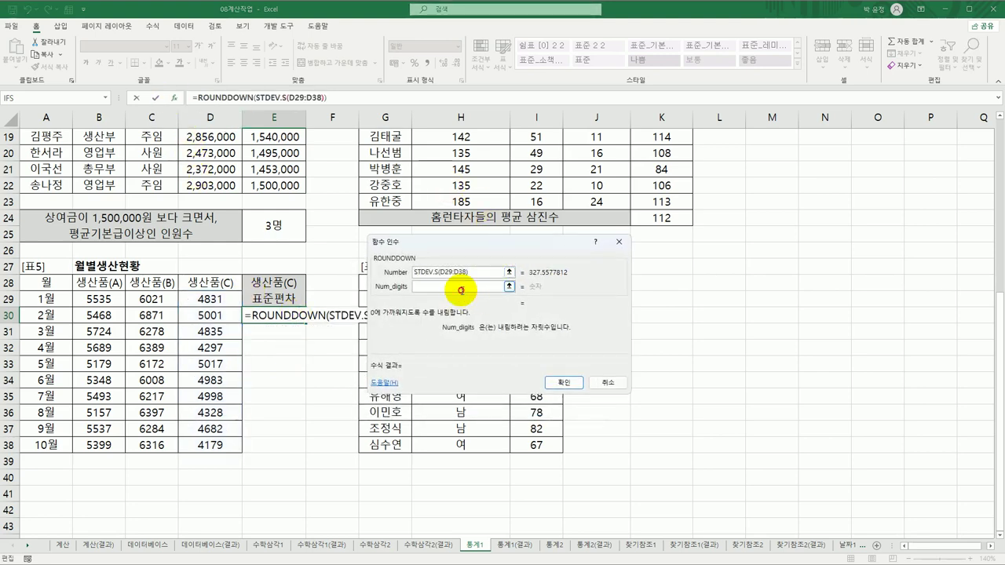
pyautogui.write('1')
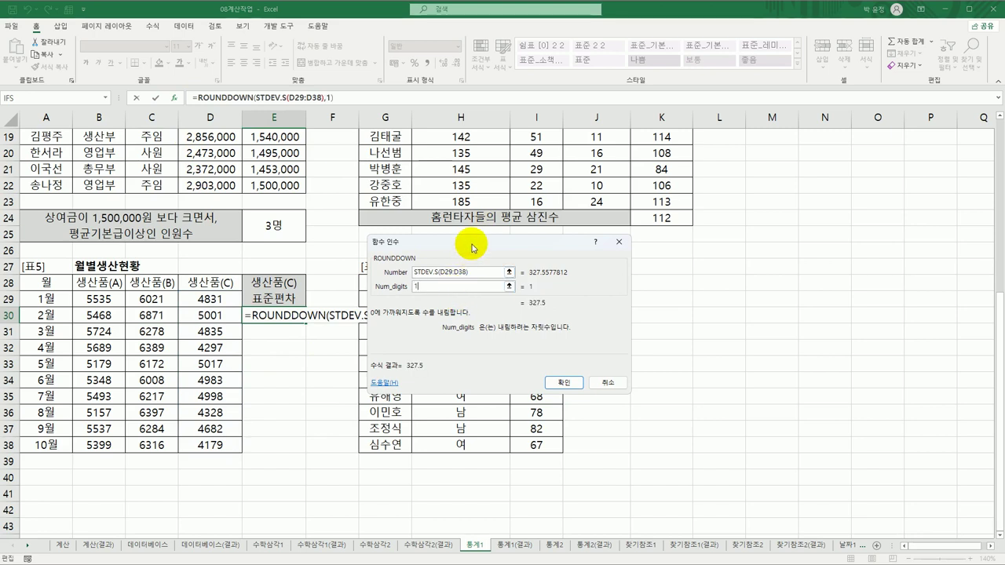
pyautogui.moveTo(470, 242); pyautogui.dragTo(550, 229)
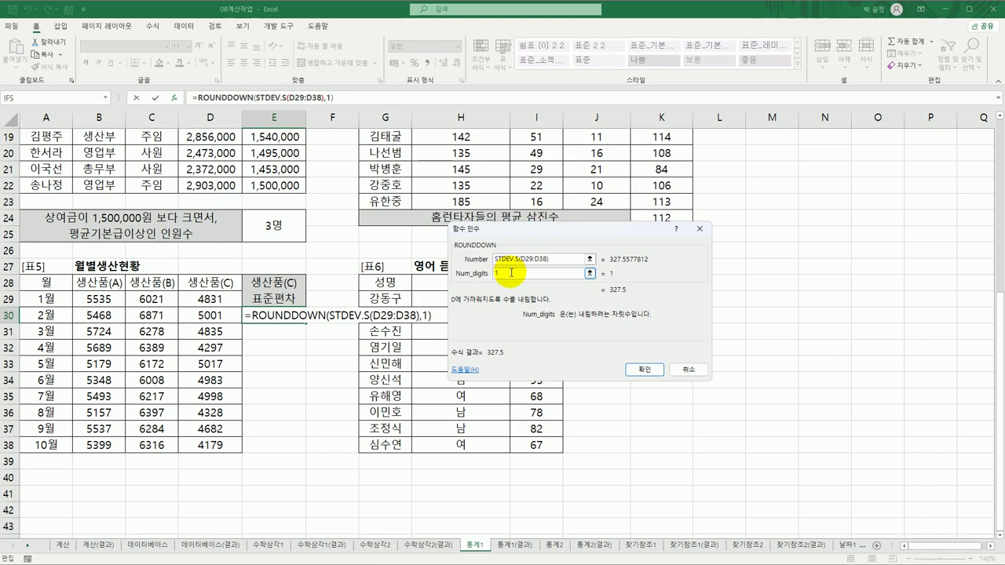
pyautogui.click(643, 369)
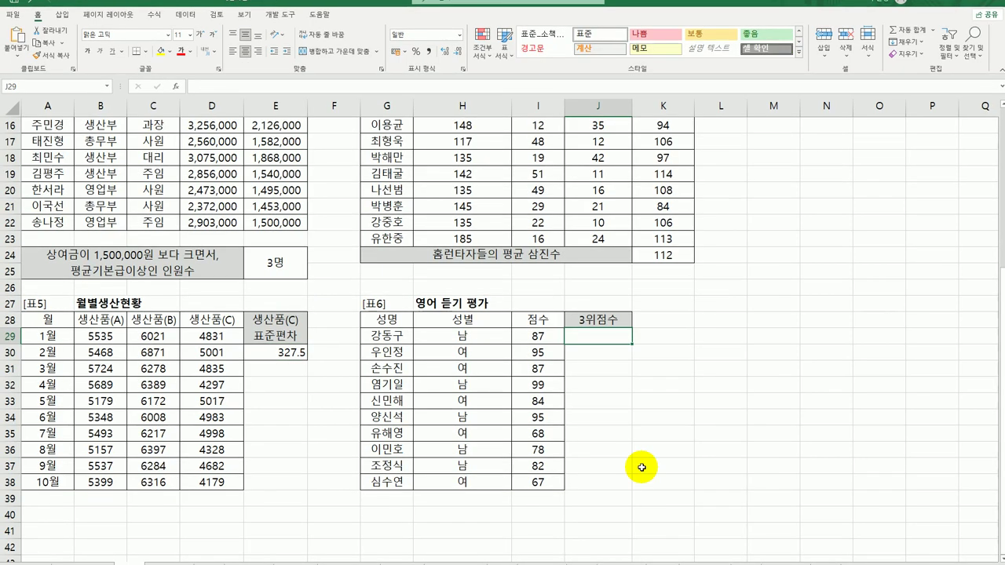
# Step: Calculate the 3위점수 in J29 of 표6 with =LARGE(I29:I38,3)&"점"
pyautogui.moveTo(540, 336); pyautogui.dragTo(544, 484)
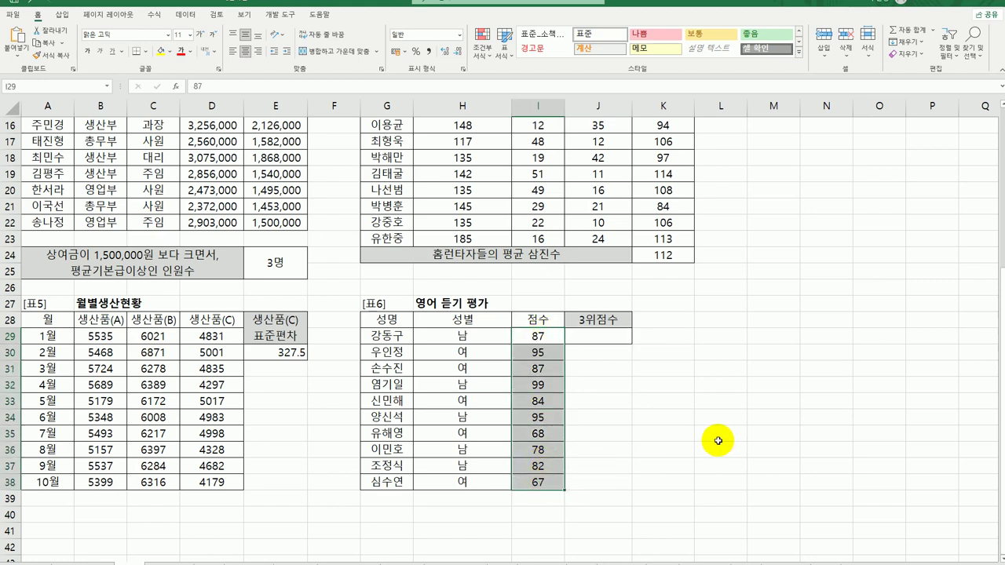
pyautogui.click(606, 338)
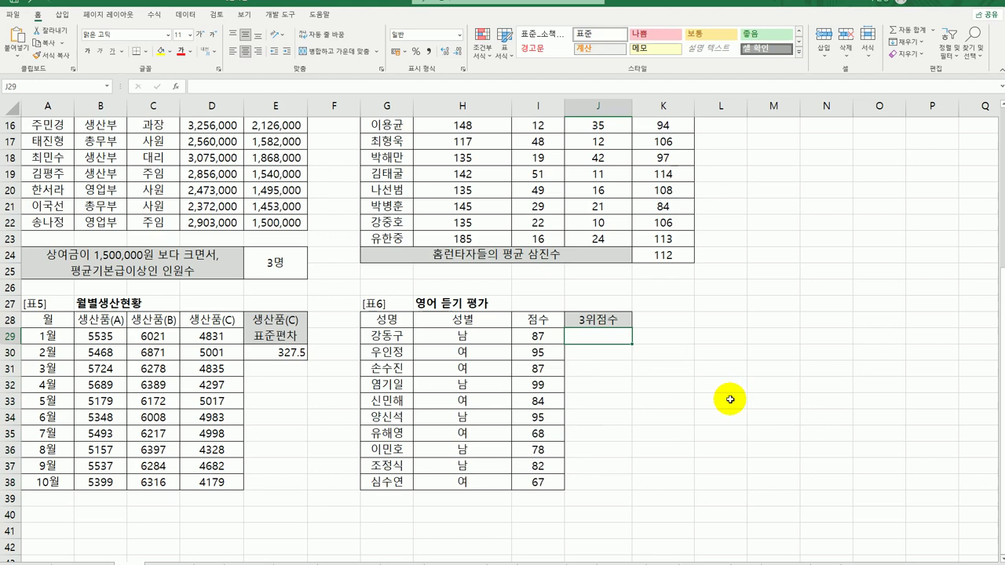
pyautogui.write('=')
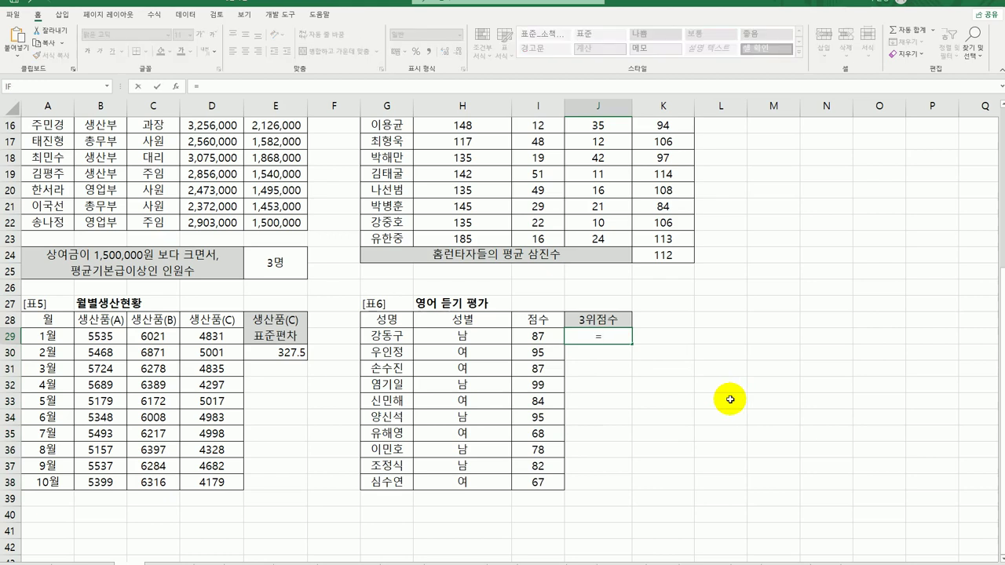
pyautogui.write('la')
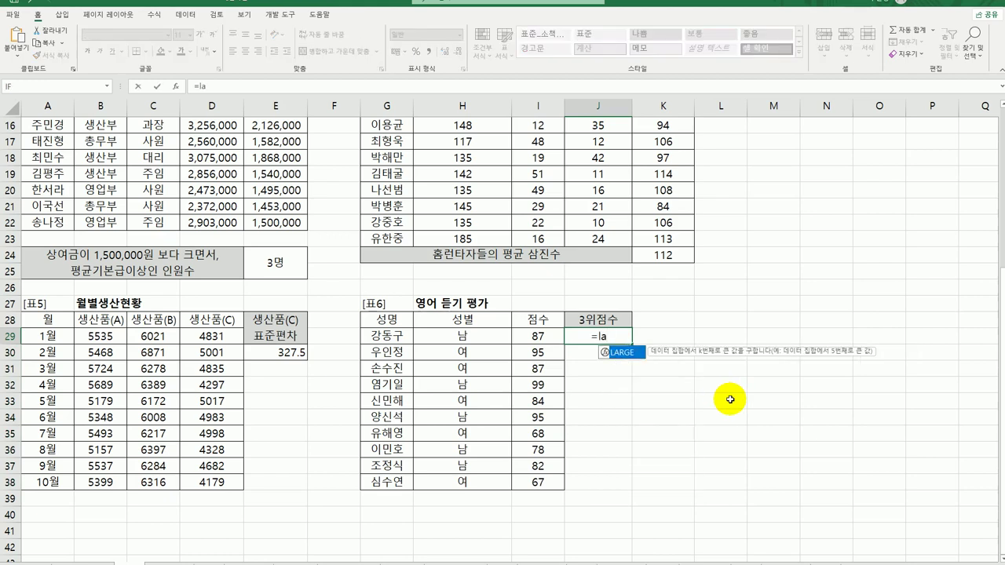
pyautogui.doubleClick(638, 351)
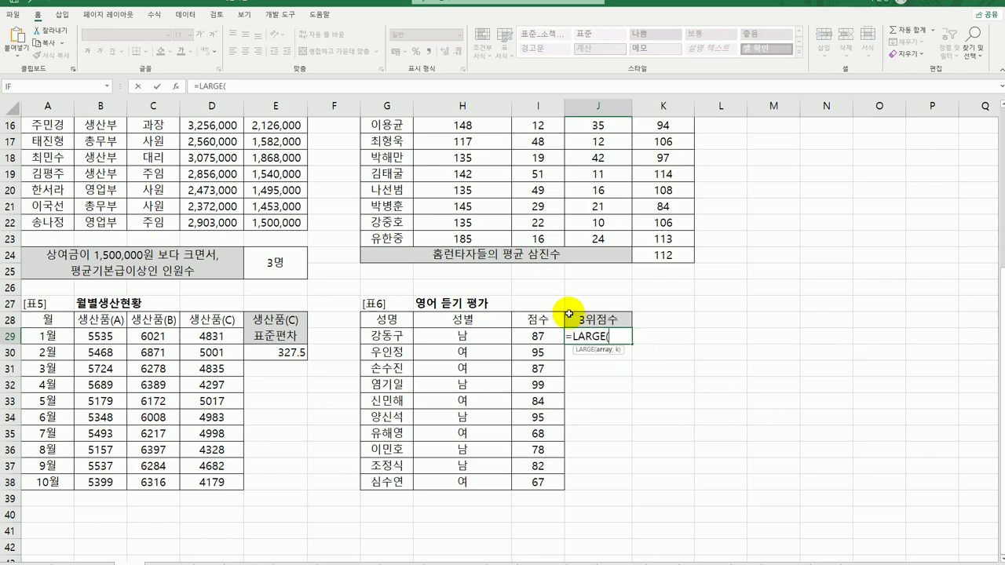
pyautogui.moveTo(543, 334); pyautogui.dragTo(536, 483)
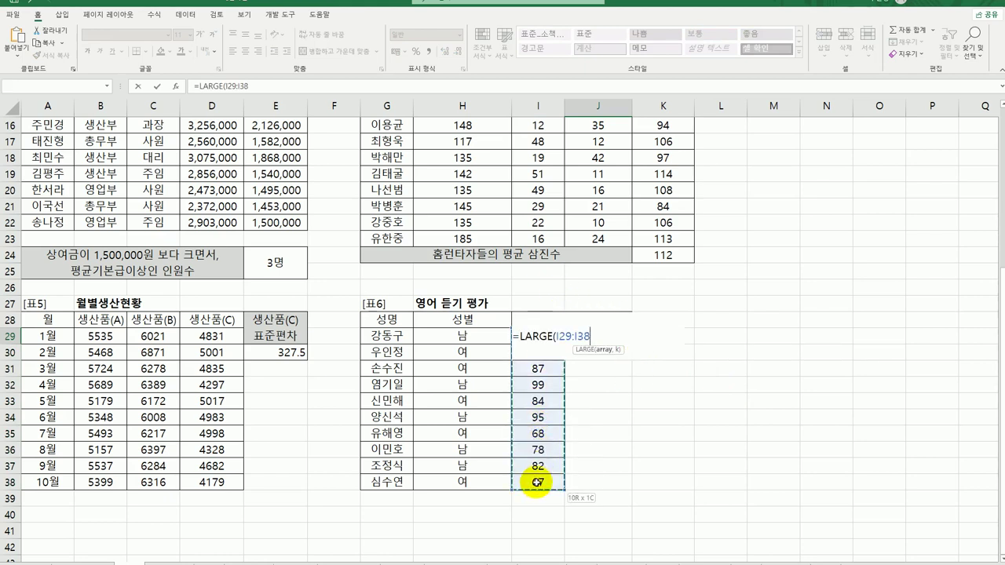
pyautogui.write(',')
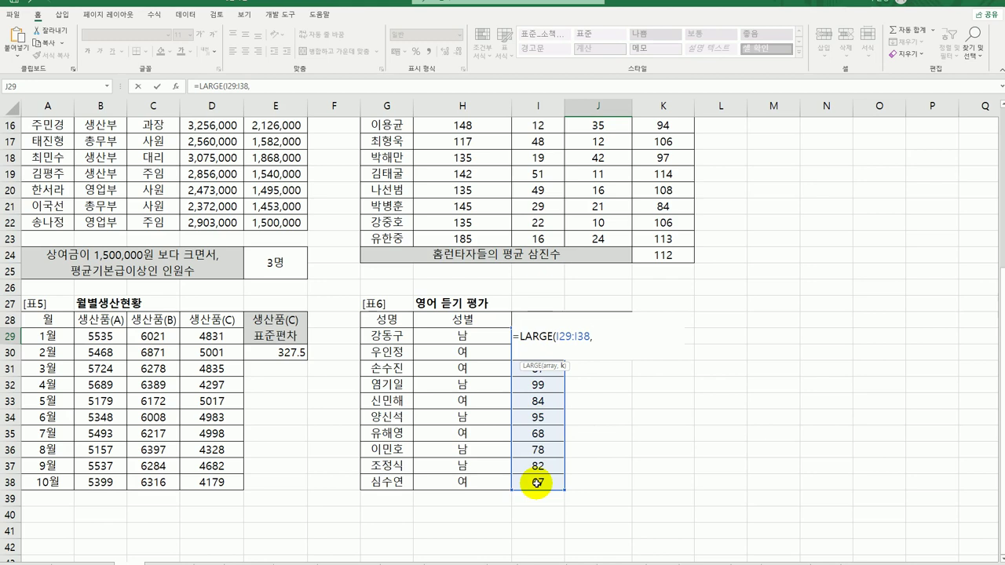
pyautogui.write('3)&"')
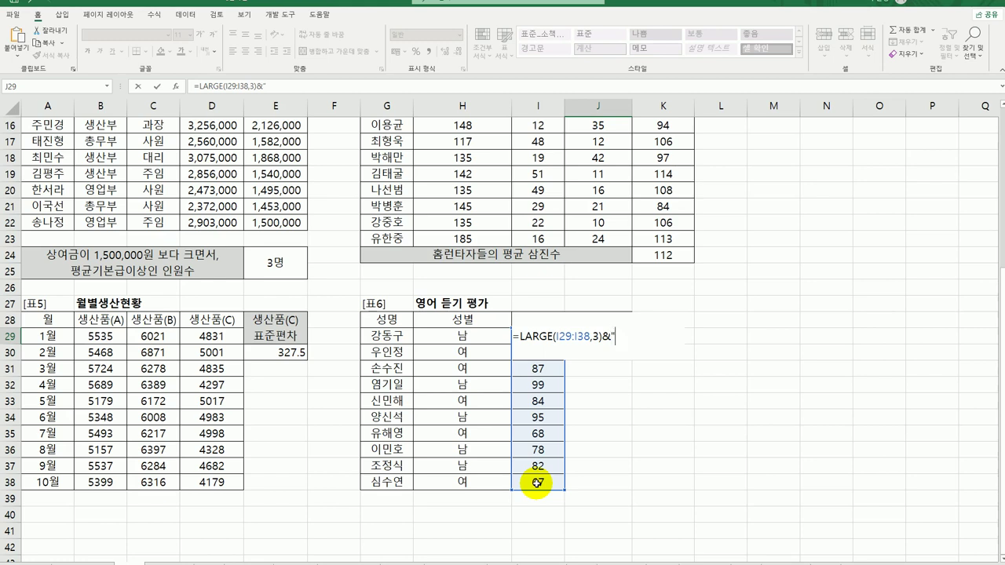
pyautogui.write('점"')
pyautogui.press('Return')
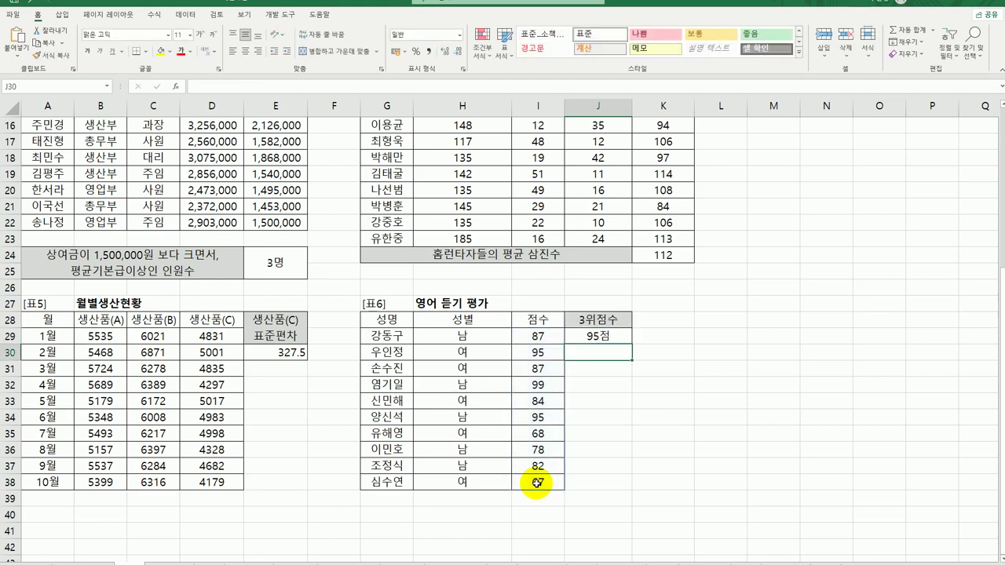
# Step: Return to cell A1 and switch to the practice sheet that starts with the 축구 경기대회 table
pyautogui.scroll(5, 537, 483)
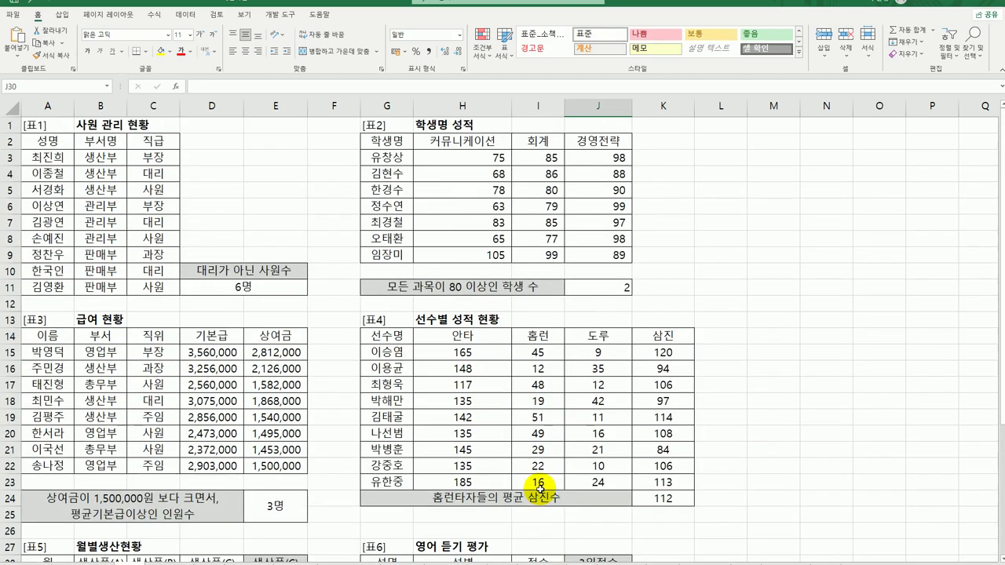
pyautogui.scroll(-3, 540, 487)
pyautogui.scroll(3, 538, 359)
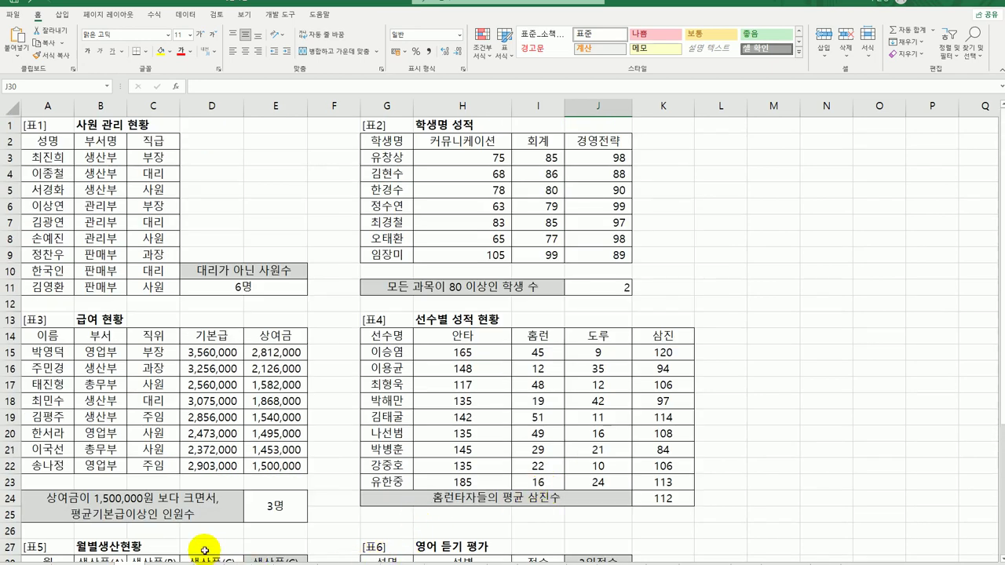
pyautogui.hotkey('ctrl', 'Home')
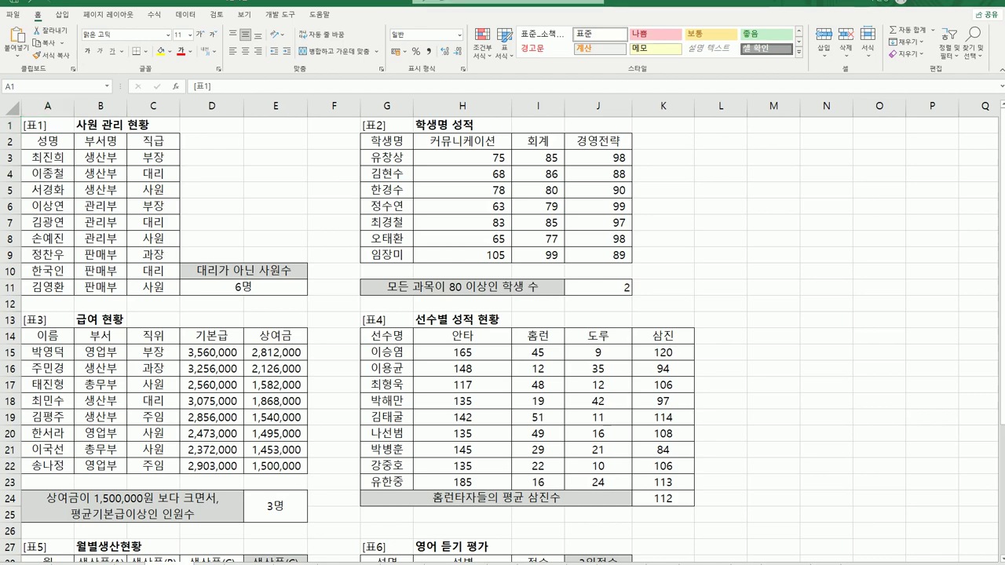
pyautogui.click(213, 559)
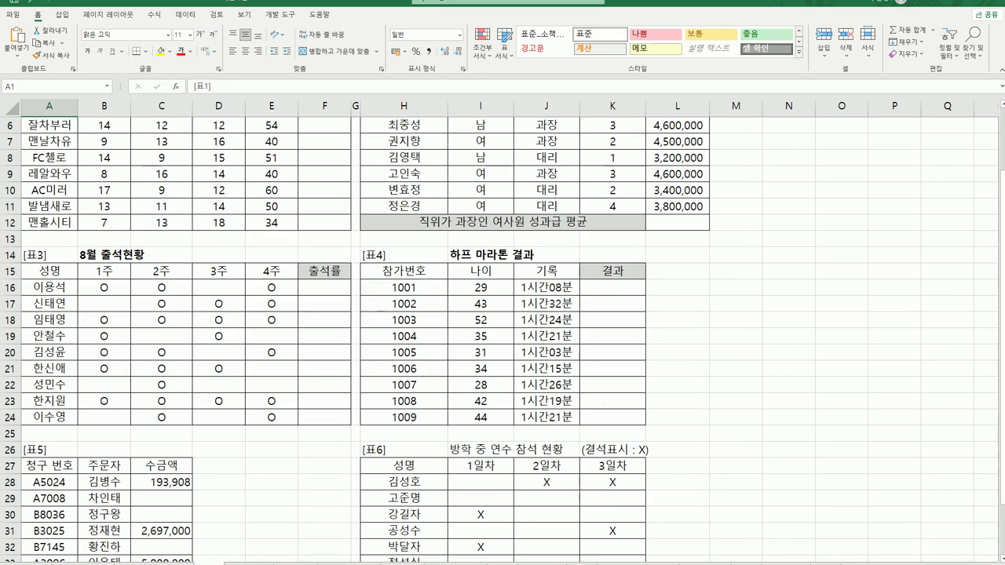
pyautogui.click(47, 467)
pyautogui.scroll(2, 63, 471)
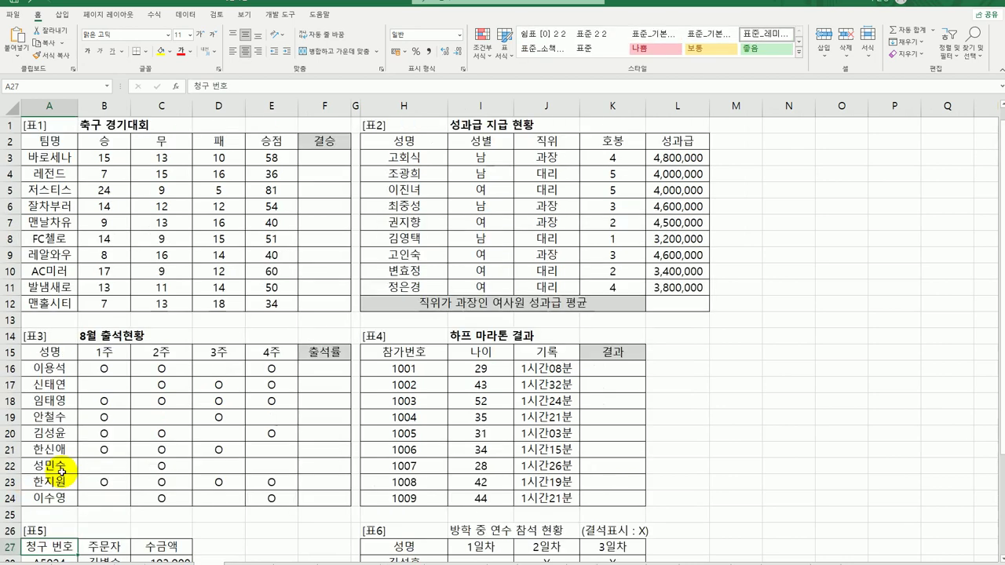
# Step: Start a RANK.EQ formula in F3 of the 결승 column in 표1 and open its function arguments
pyautogui.click(322, 157)
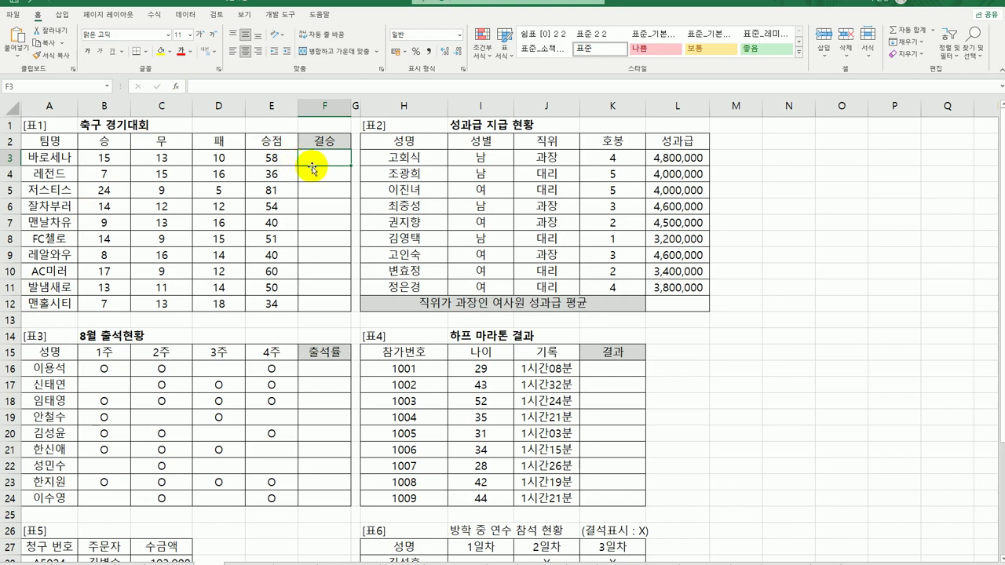
pyautogui.write('=')
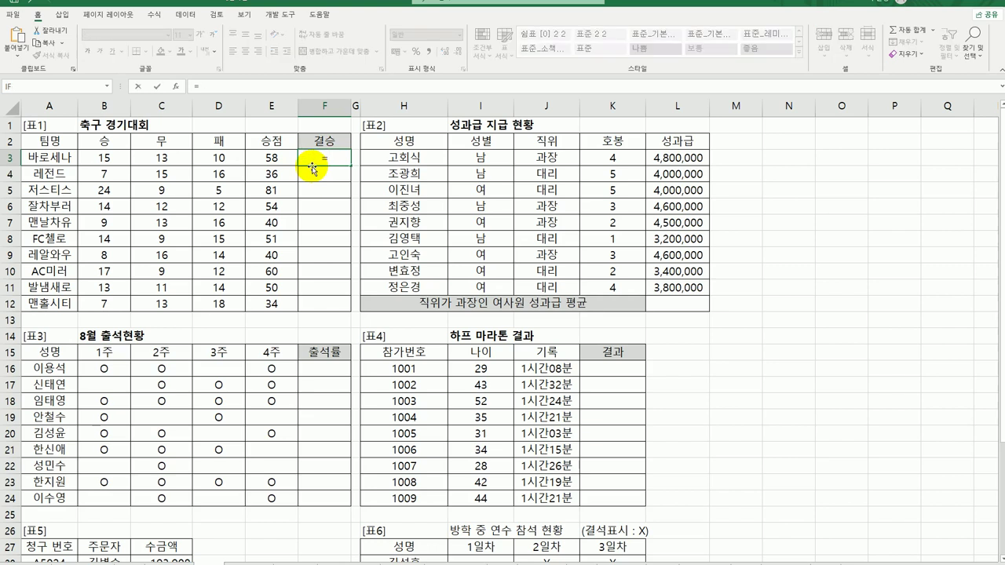
pyautogui.write('ㄱrank.')
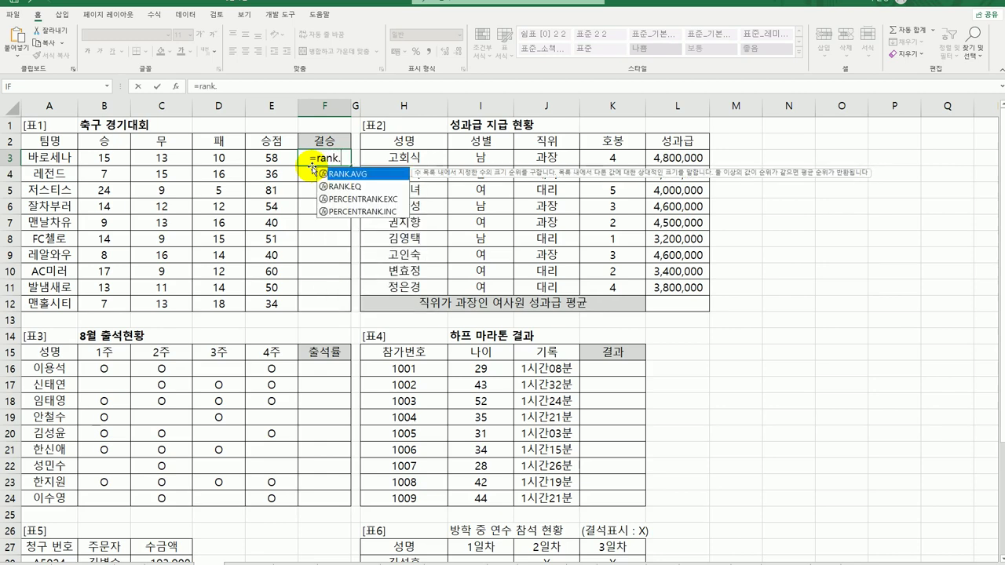
pyautogui.doubleClick(345, 186)
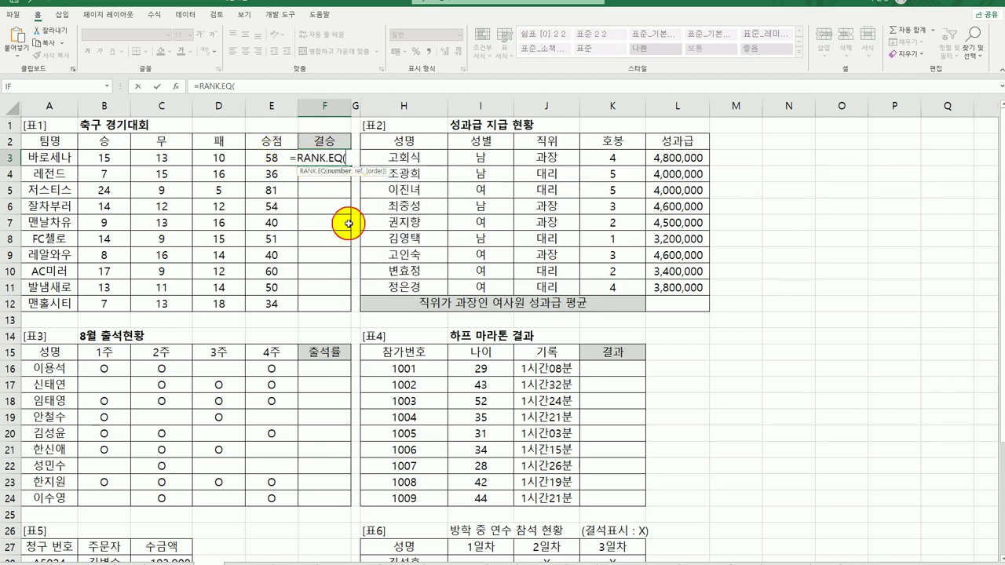
pyautogui.click(176, 86)
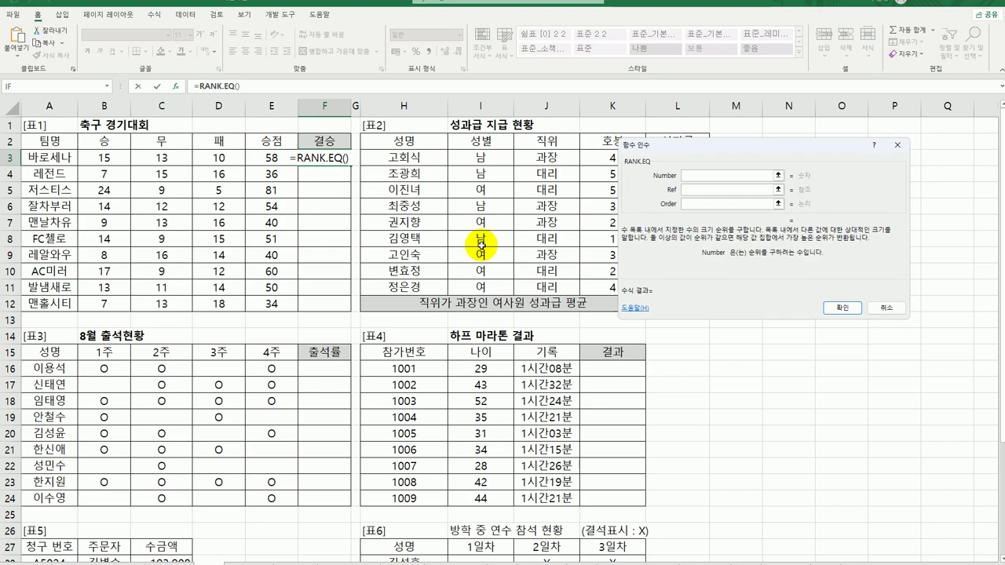
# Step: Complete the RANK.EQ formula with Number E3, Ref $E$3:$E$12 and Order 0, and fill it down to F12
pyautogui.click(281, 157)
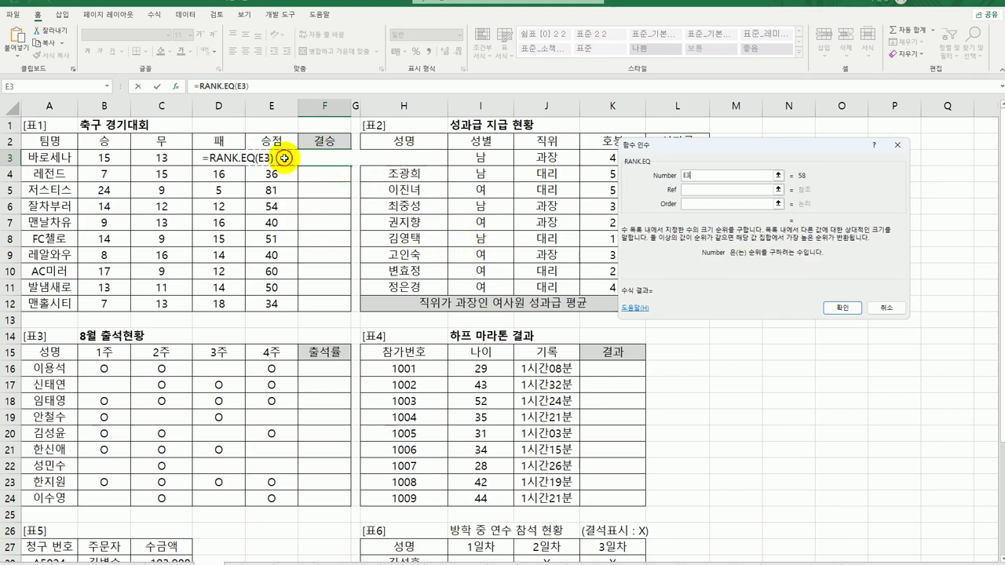
pyautogui.click(694, 189)
pyautogui.moveTo(281, 157); pyautogui.dragTo(267, 301)
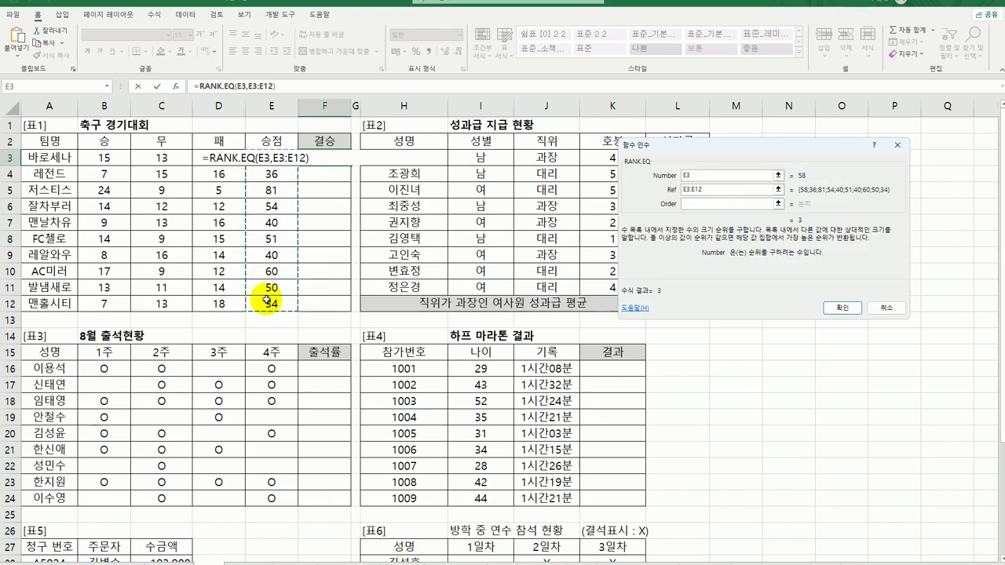
pyautogui.press('F4')
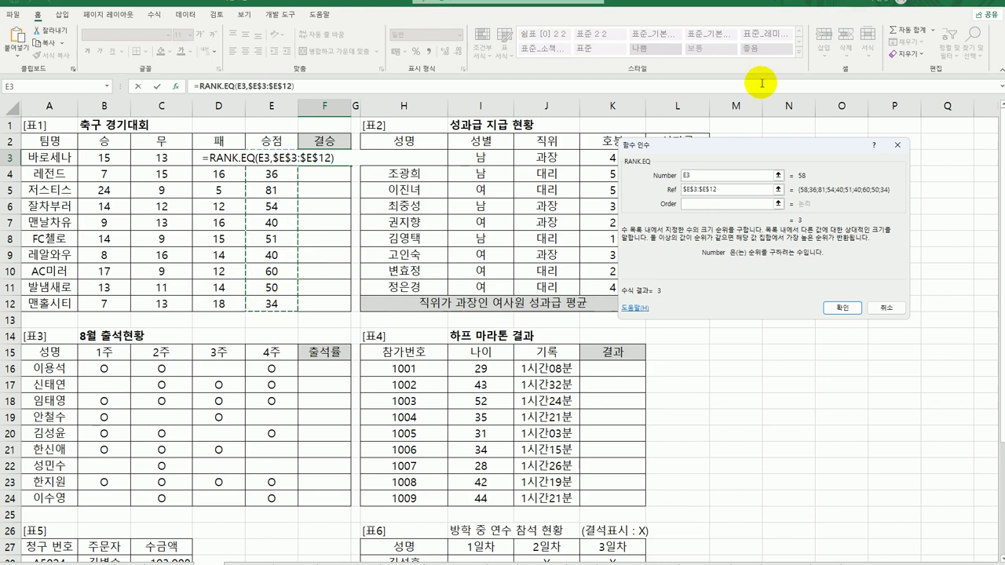
pyautogui.click(701, 206)
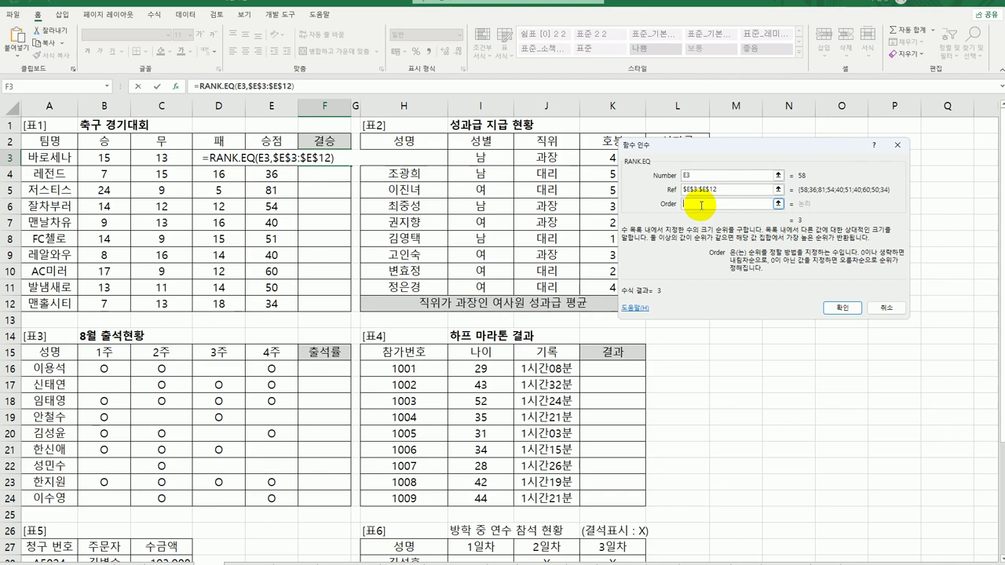
pyautogui.write('0')
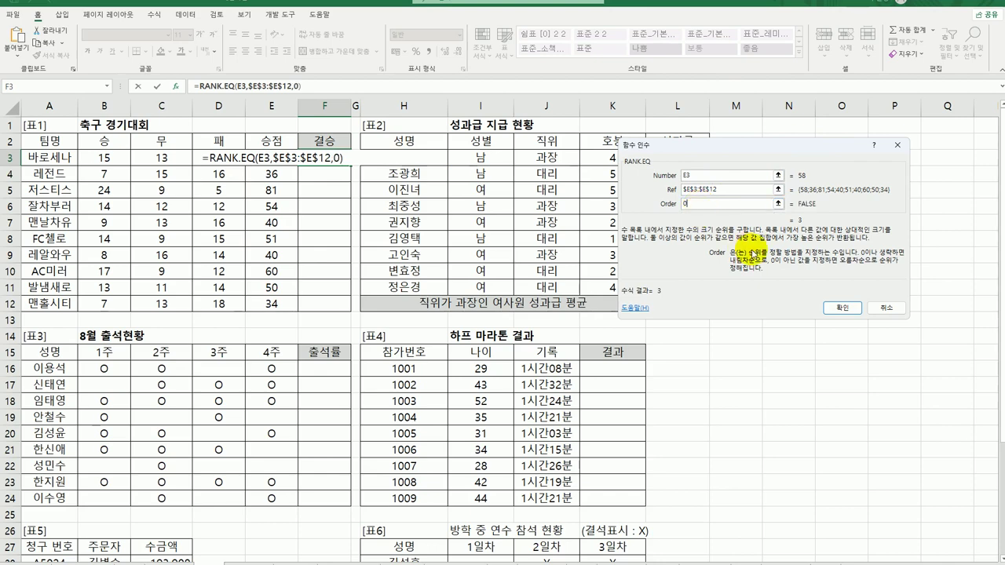
pyautogui.click(842, 308)
pyautogui.moveTo(350, 165); pyautogui.dragTo(337, 308)
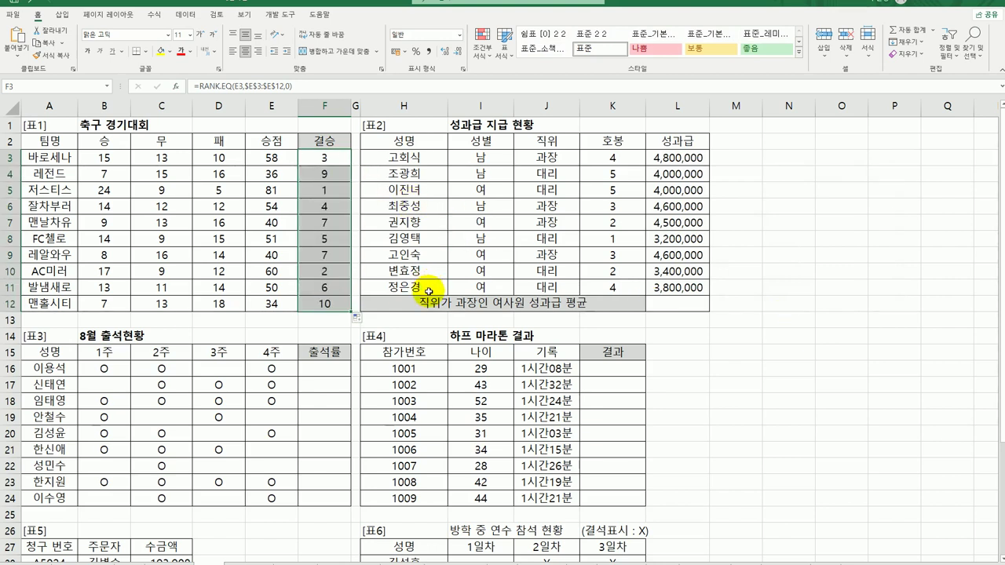
# Step: Wrap the RANK.EQ formula in F3 in an IF function and extend its logical test with <=3
pyautogui.click(312, 158)
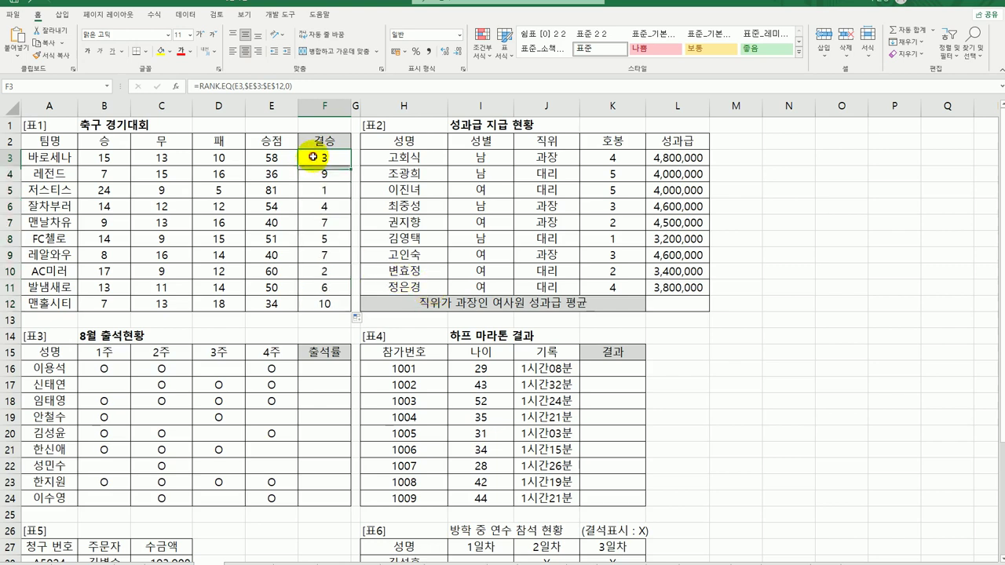
pyautogui.doubleClick(312, 157)
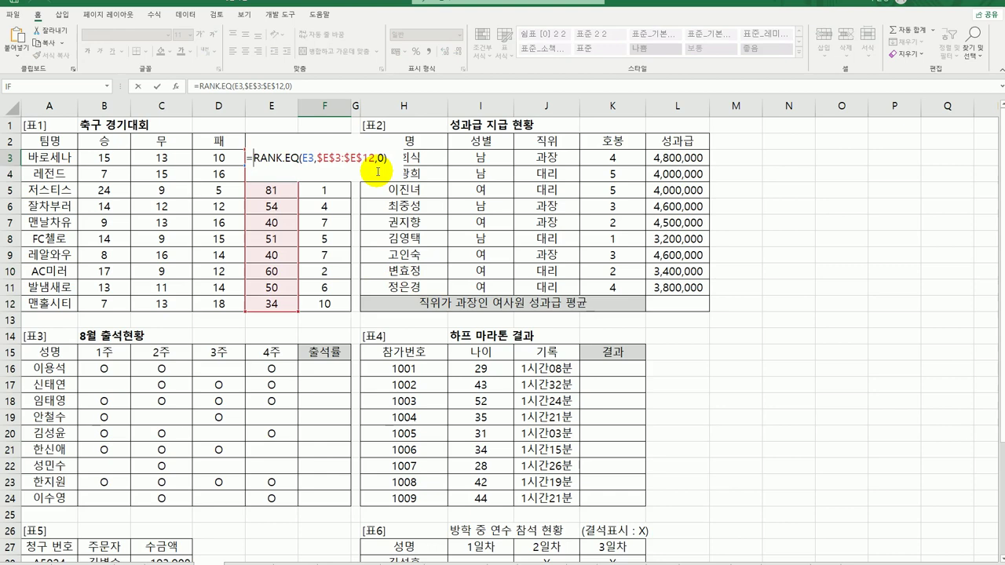
pyautogui.write('IF(')
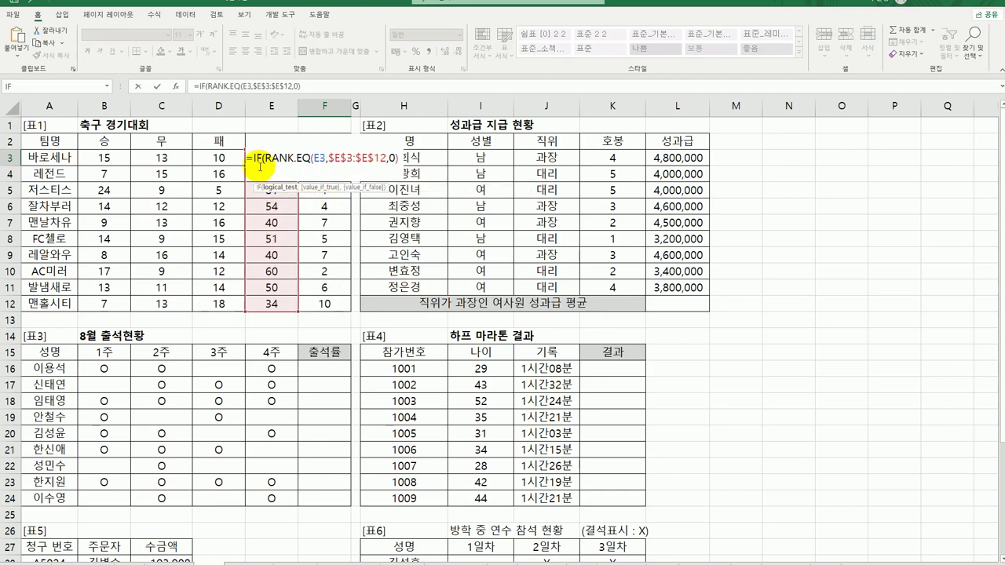
pyautogui.click(252, 158)
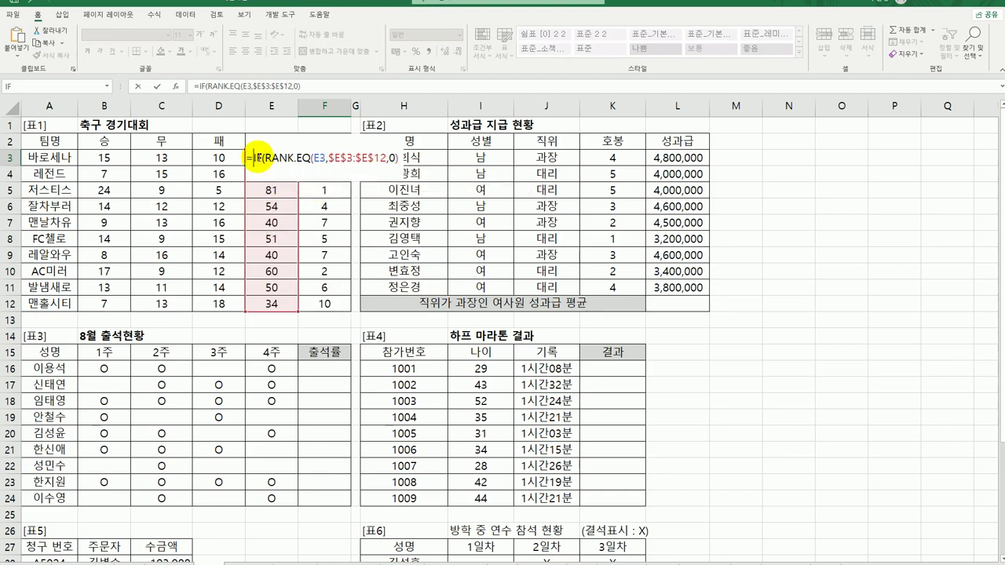
pyautogui.click(177, 87)
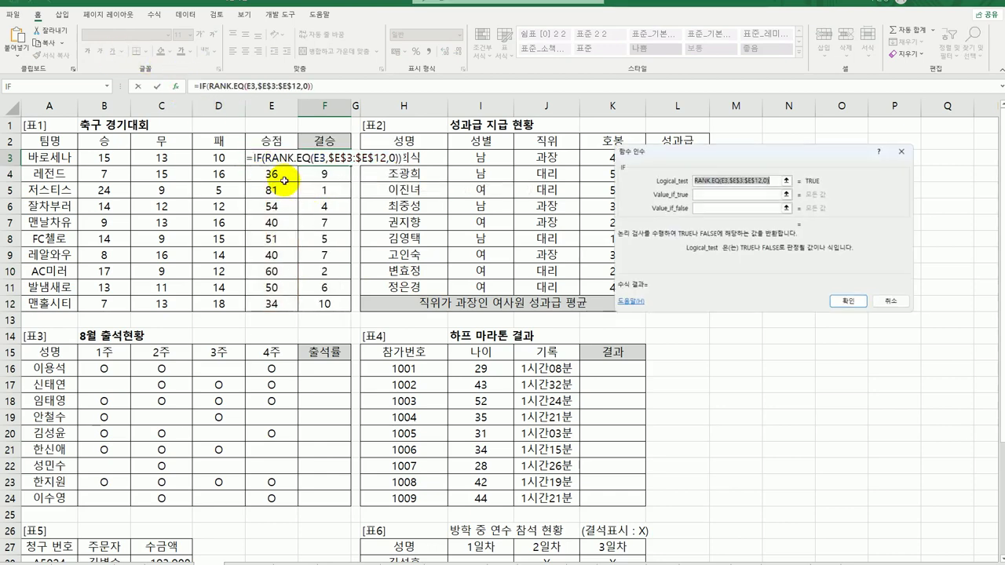
pyautogui.click(772, 176)
pyautogui.write('<=3')
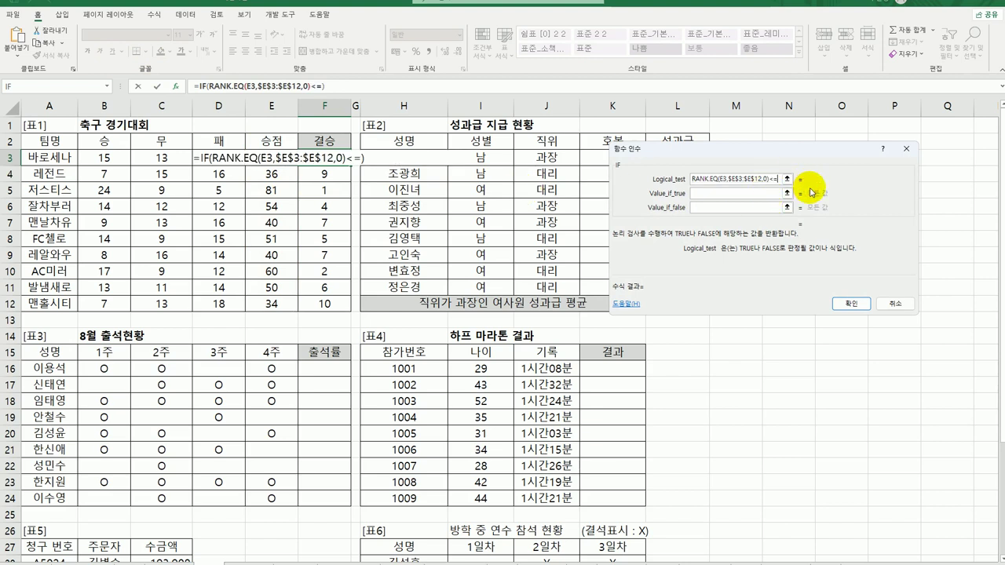
# Step: Complete the IF formula in F3 with Value_if_true "결승진출" and Value_if_false "", and fill it down to F12
pyautogui.click(757, 195)
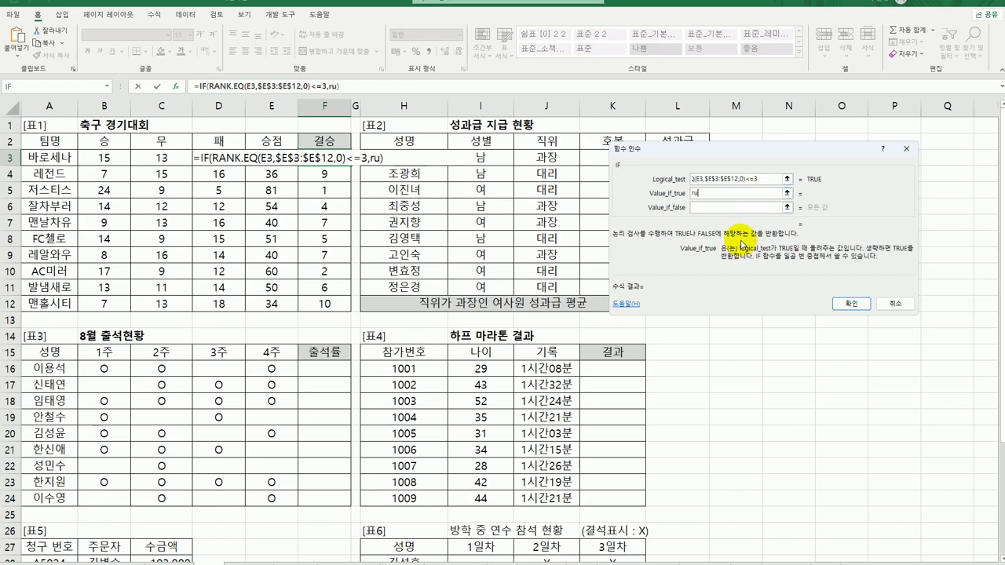
pyautogui.write('결승진출')
pyautogui.press('Tab')
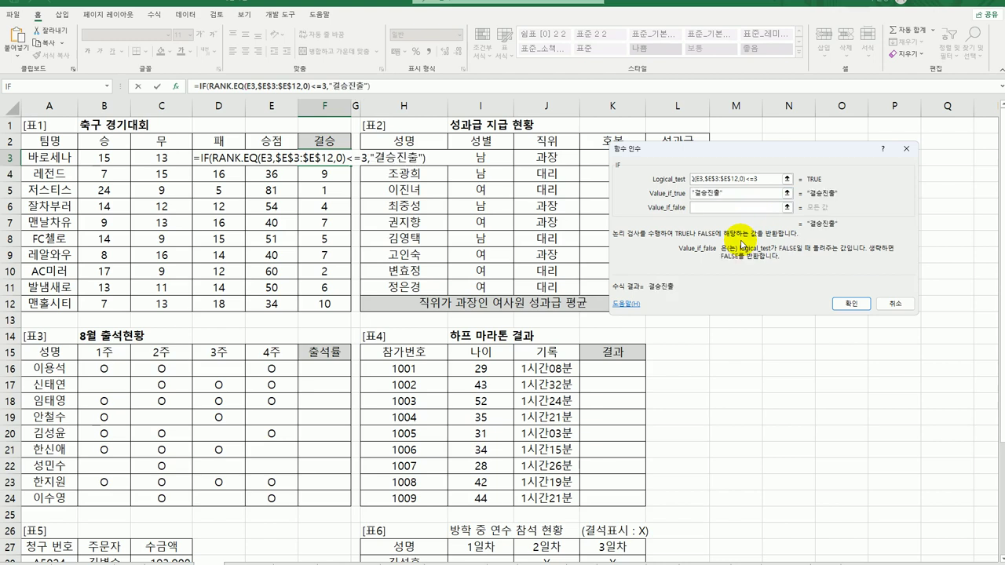
pyautogui.write('""')
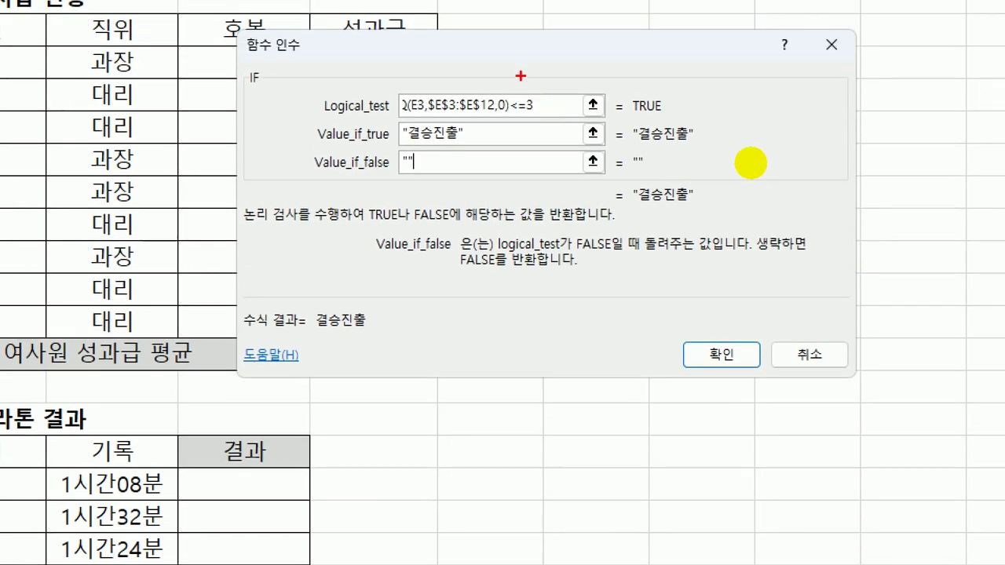
pyautogui.moveTo(548, 201)
pyautogui.mouseDown()
pyautogui.moveTo(363, 174)
pyautogui.moveTo(650, 135)
pyautogui.moveTo(550, 214)
pyautogui.mouseUp()
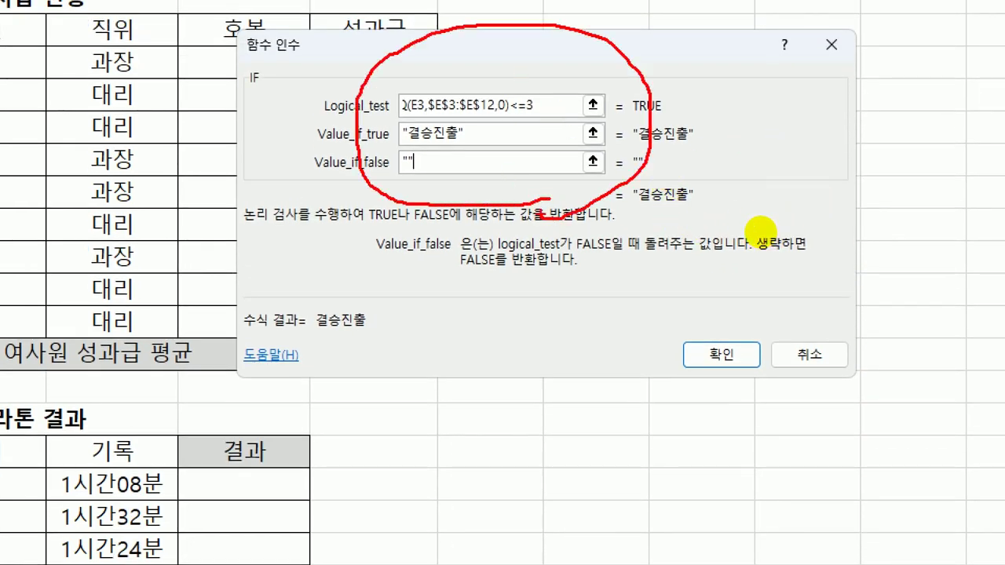
pyautogui.moveTo(509, 115); pyautogui.dragTo(541, 113)
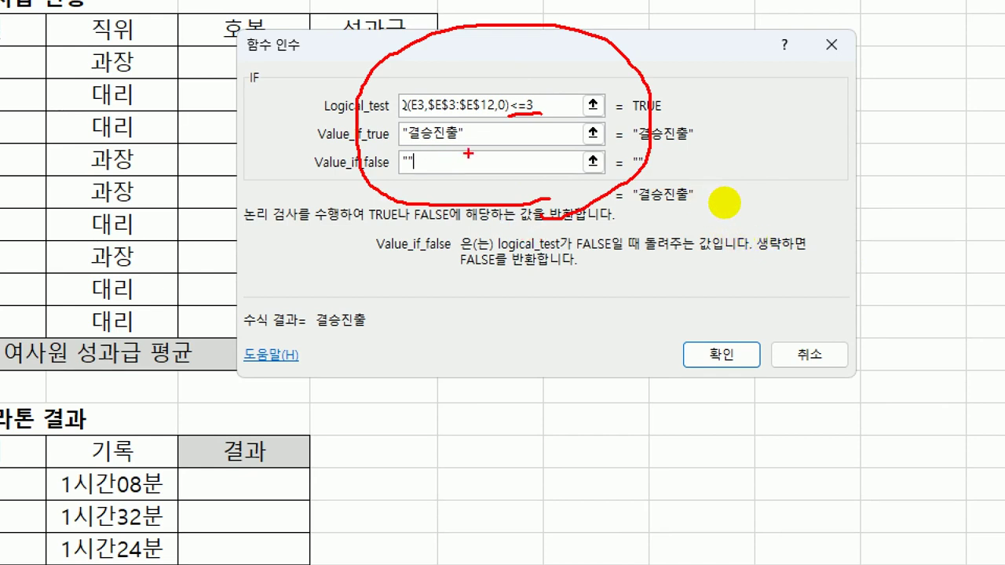
pyautogui.press('Escape')
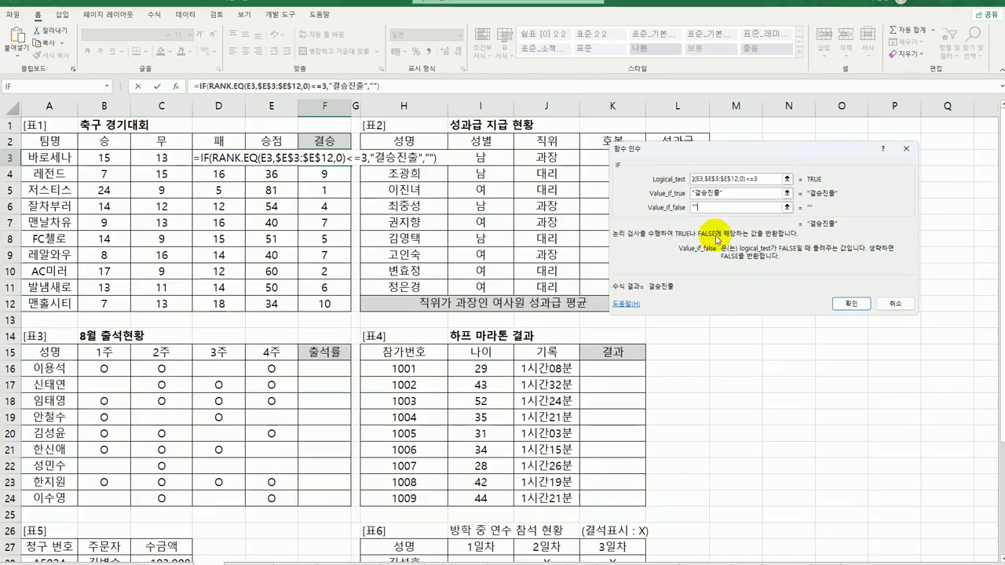
pyautogui.click(850, 303)
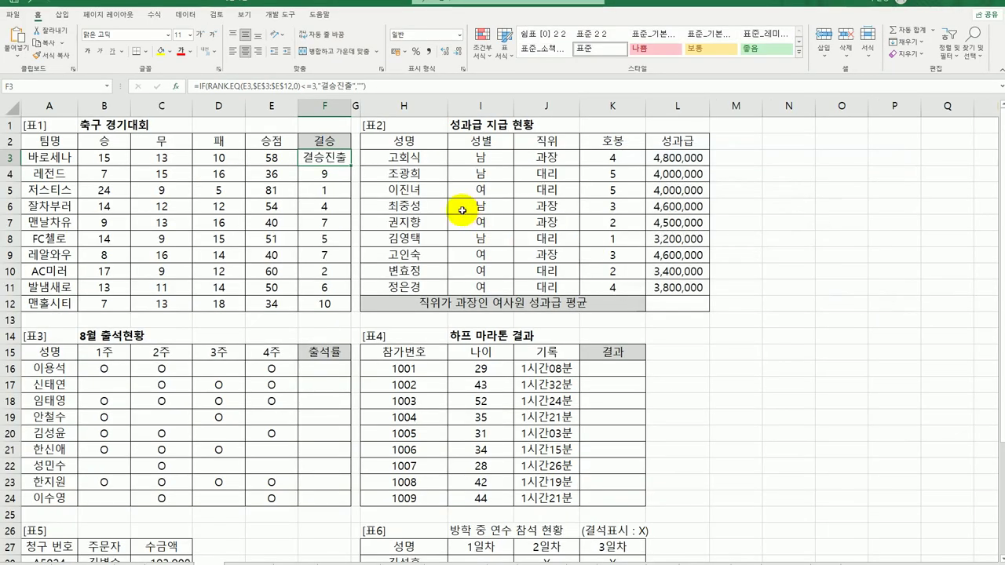
pyautogui.moveTo(351, 167); pyautogui.dragTo(353, 311)
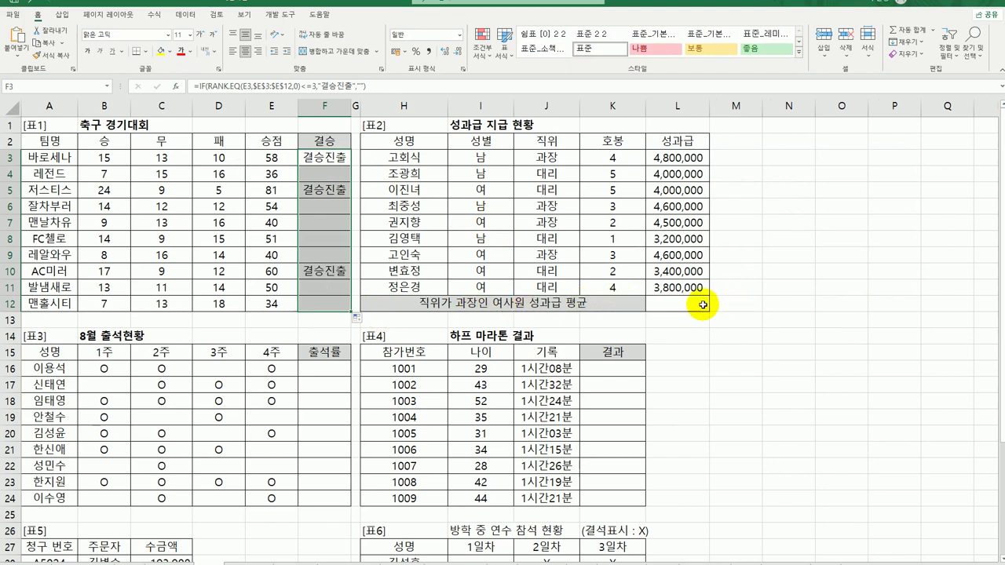
# Step: Start an AVERAGEIFS formula in L12 of 표2 and open its function arguments clear of the table data
pyautogui.moveTo(482, 157); pyautogui.dragTo(478, 279)
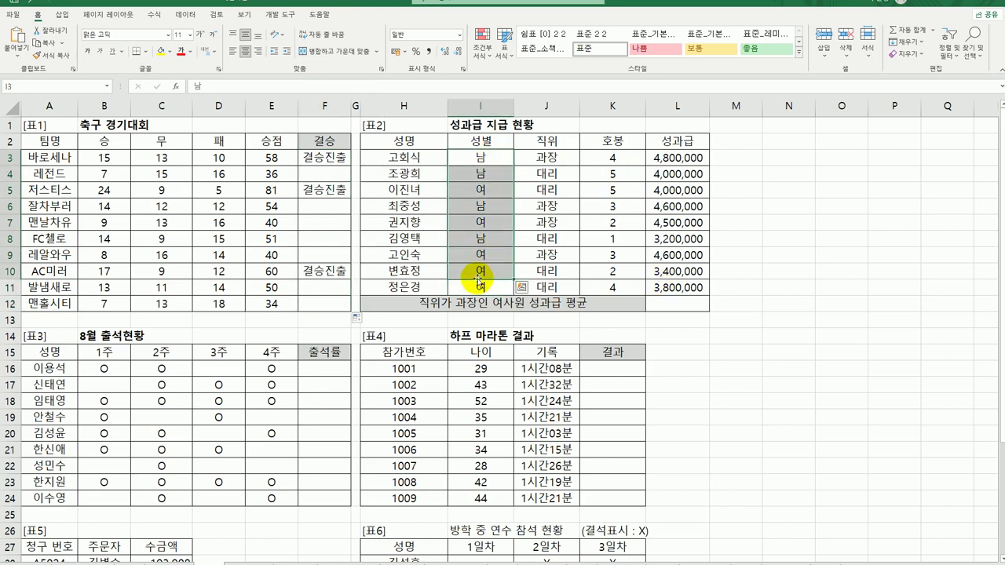
pyautogui.click(569, 158)
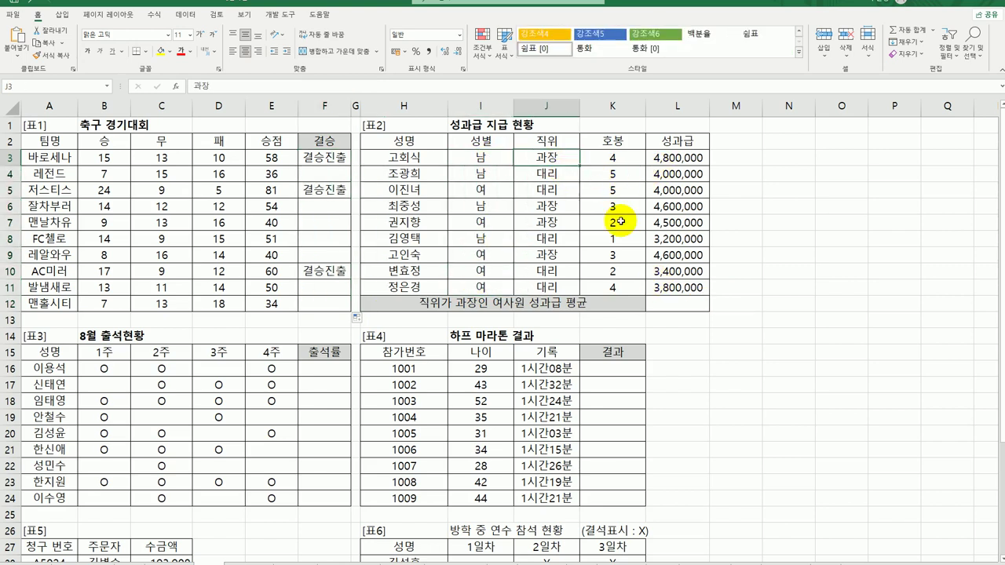
pyautogui.click(675, 304)
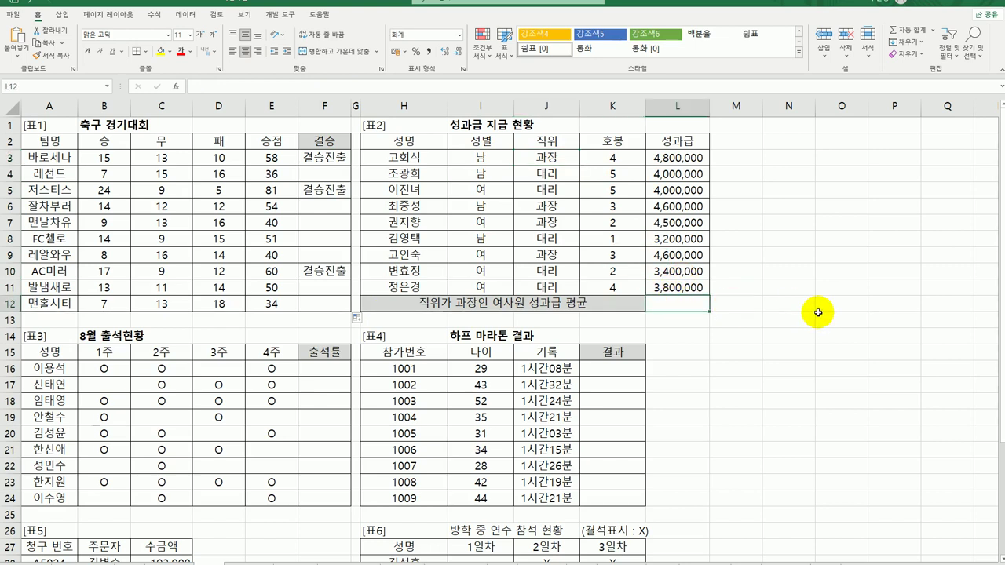
pyautogui.write('=a')
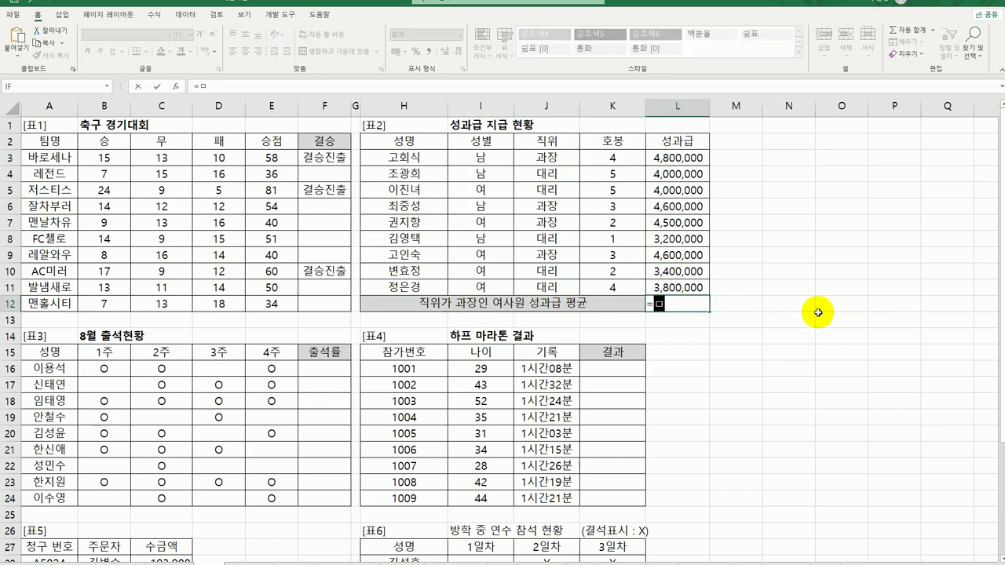
pyautogui.write('v')
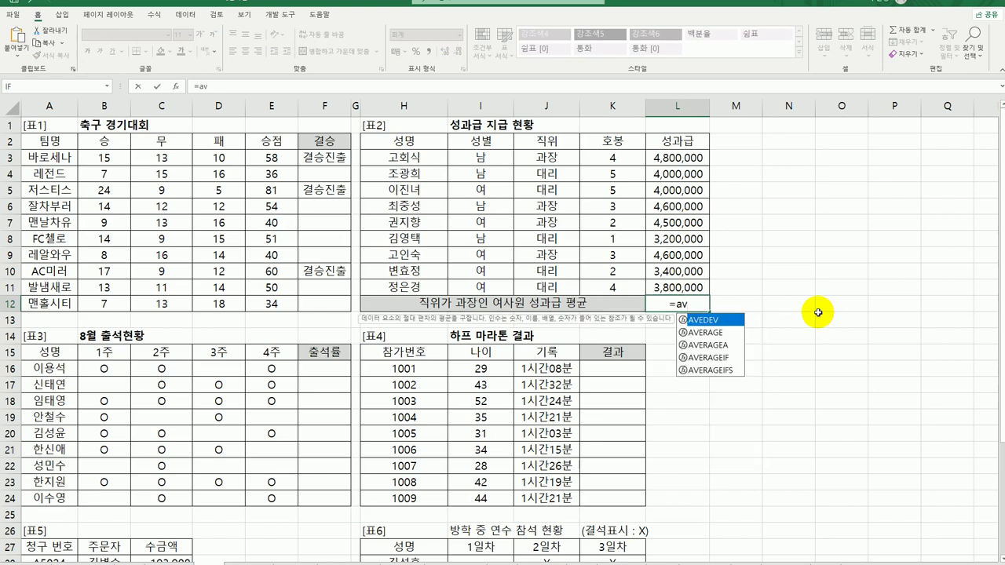
pyautogui.click(722, 370)
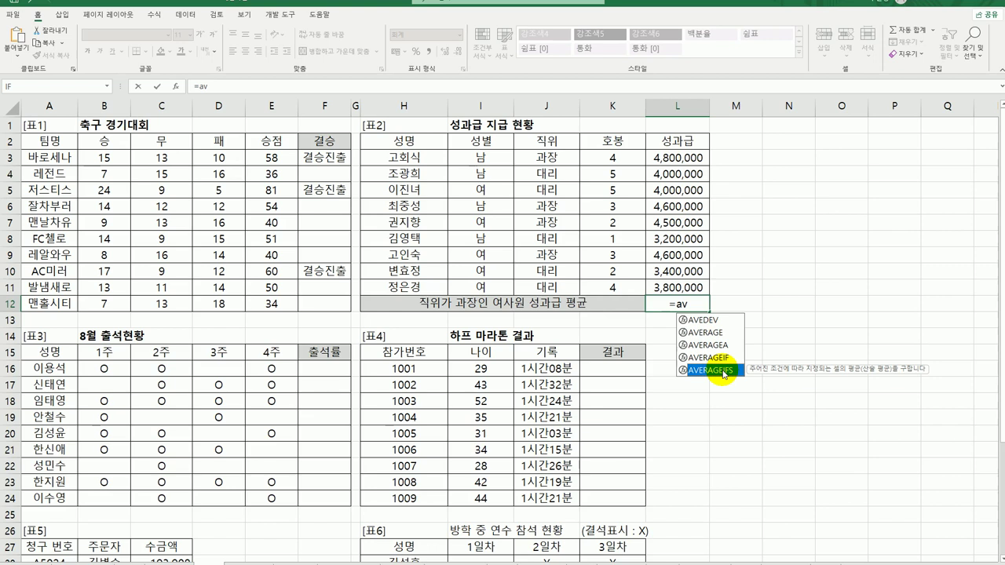
pyautogui.doubleClick(723, 371)
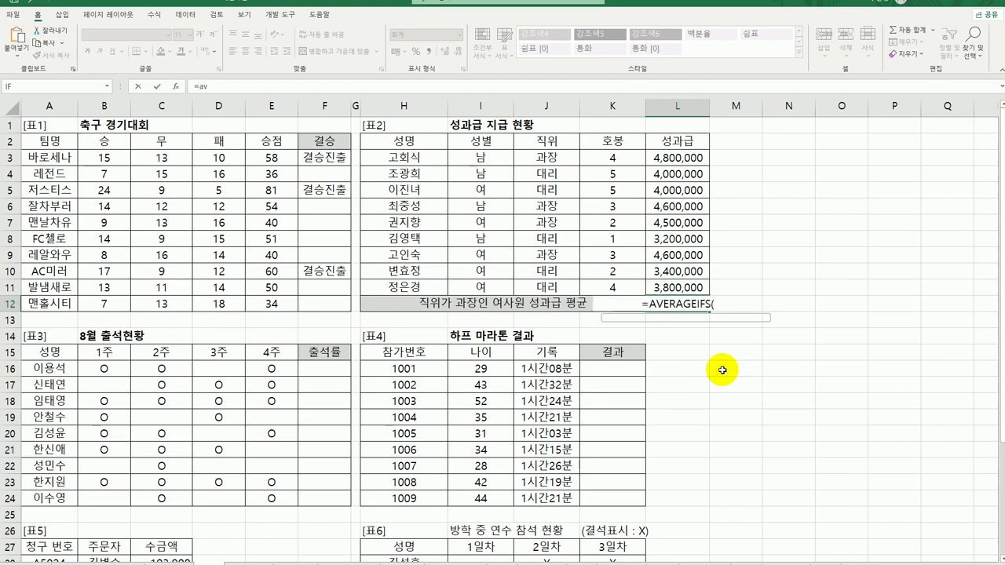
pyautogui.click(175, 85)
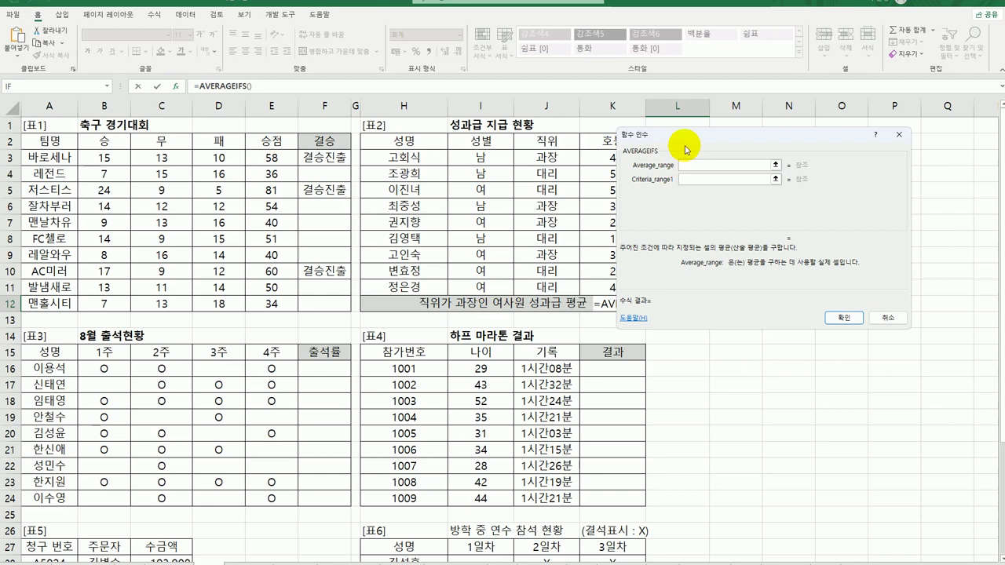
pyautogui.moveTo(684, 133); pyautogui.dragTo(223, 327)
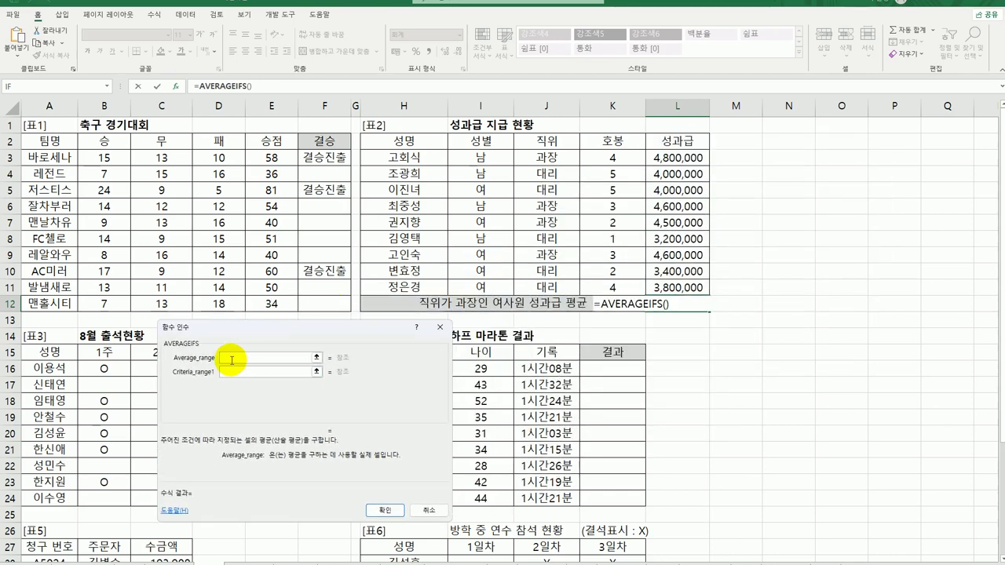
# Step: Set Average_range to L3:L11, Criteria_range1 to I3:I11 and Criteria1 to "여" for the AVERAGEIFS formula
pyautogui.moveTo(690, 159); pyautogui.dragTo(688, 290)
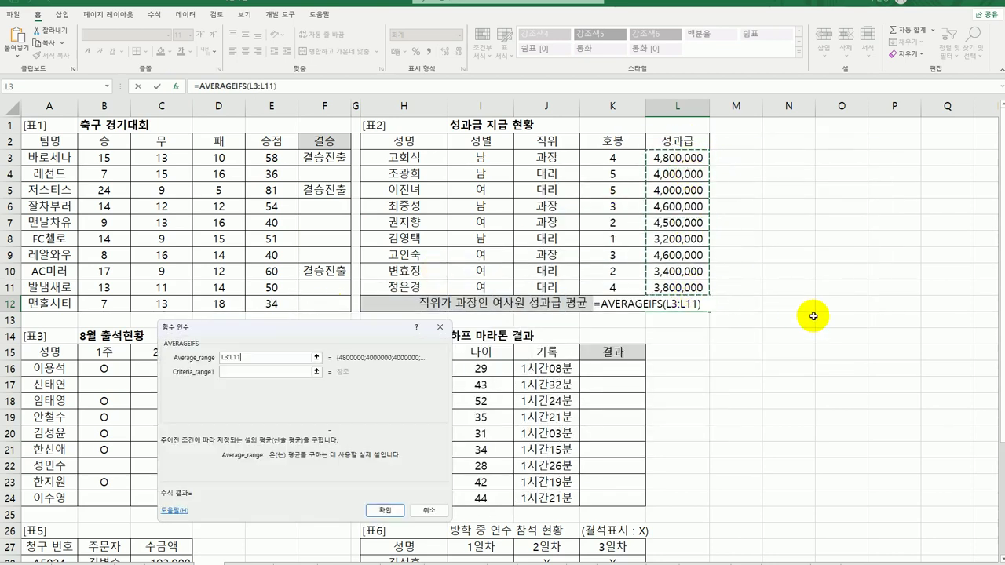
pyautogui.click(268, 372)
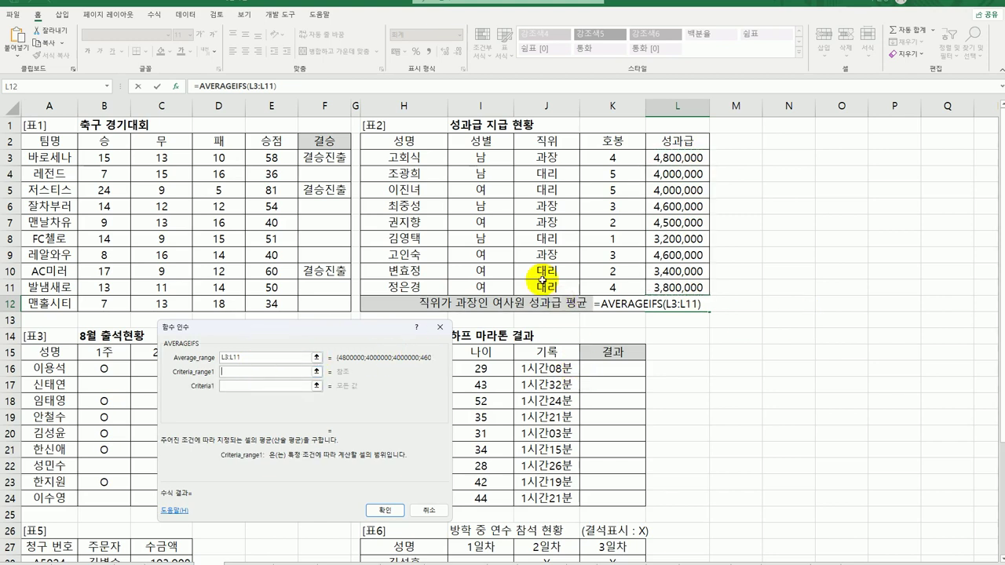
pyautogui.moveTo(473, 159); pyautogui.dragTo(476, 287)
pyautogui.click(280, 387)
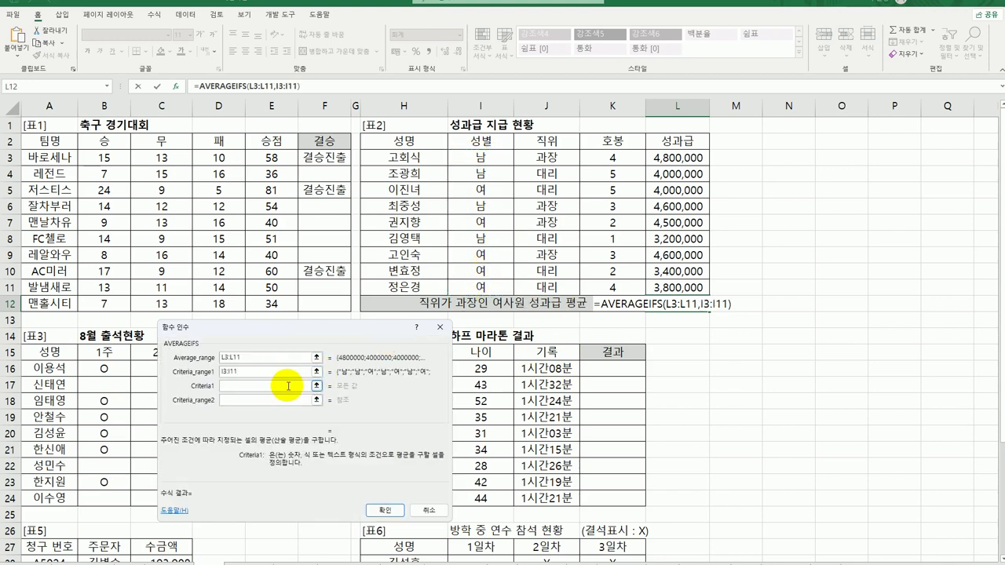
pyautogui.write('ㅇㅕ')
pyautogui.press('Tab')
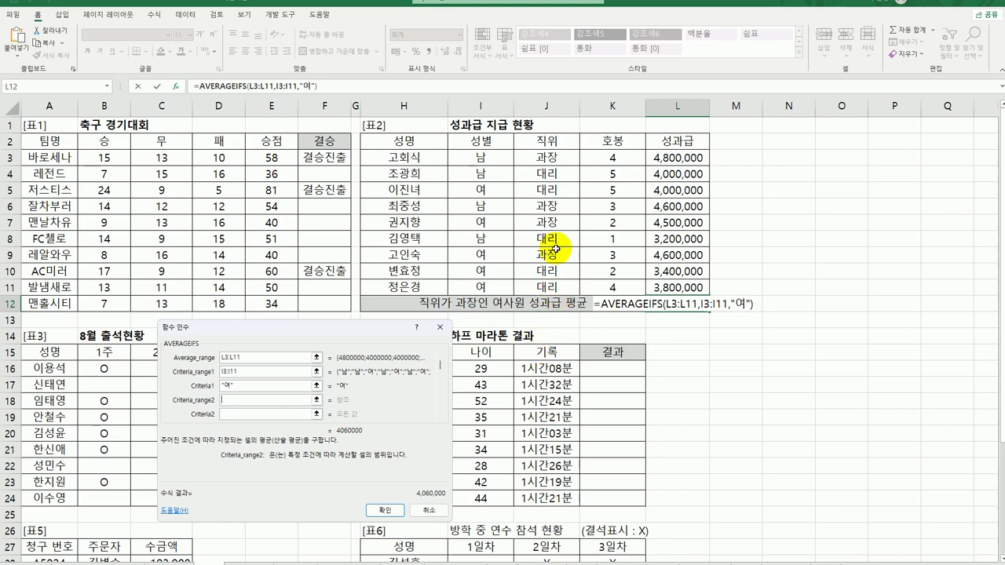
# Step: Add Criteria_range2 J3:J11 with Criteria2 "과장" and complete the AVERAGEIFS formula in L12
pyautogui.moveTo(547, 159); pyautogui.dragTo(556, 292)
pyautogui.click(251, 411)
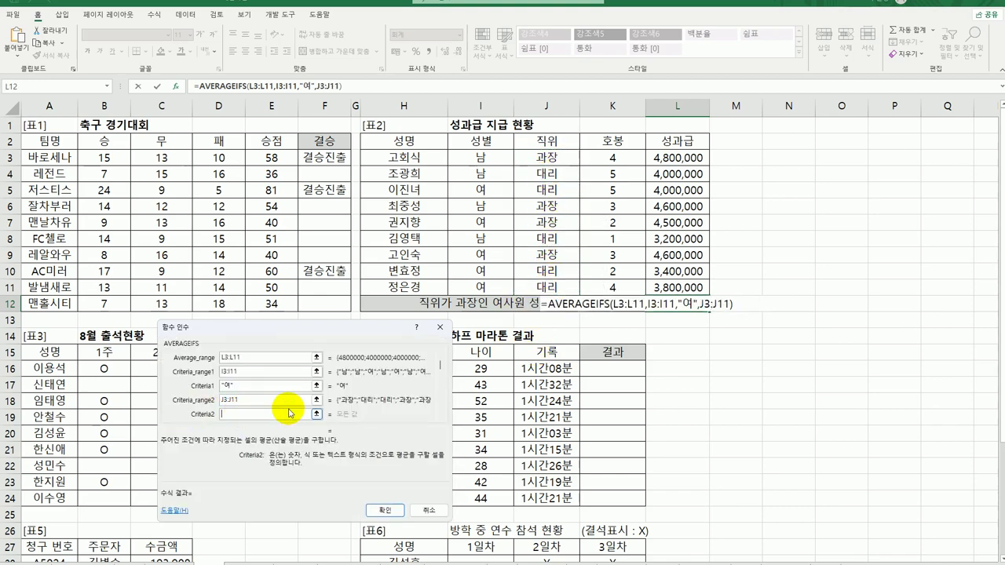
pyautogui.write('과장')
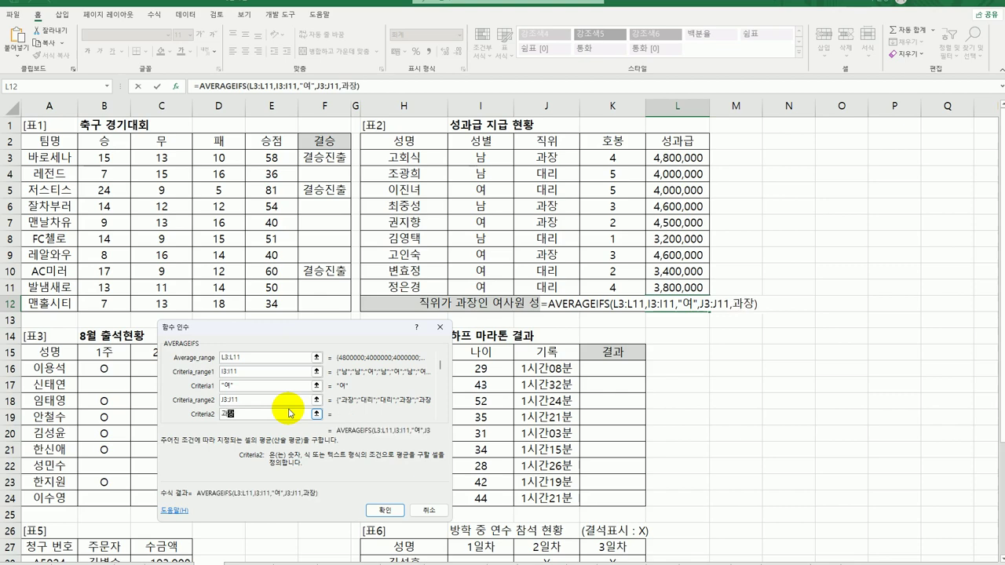
pyautogui.click(384, 510)
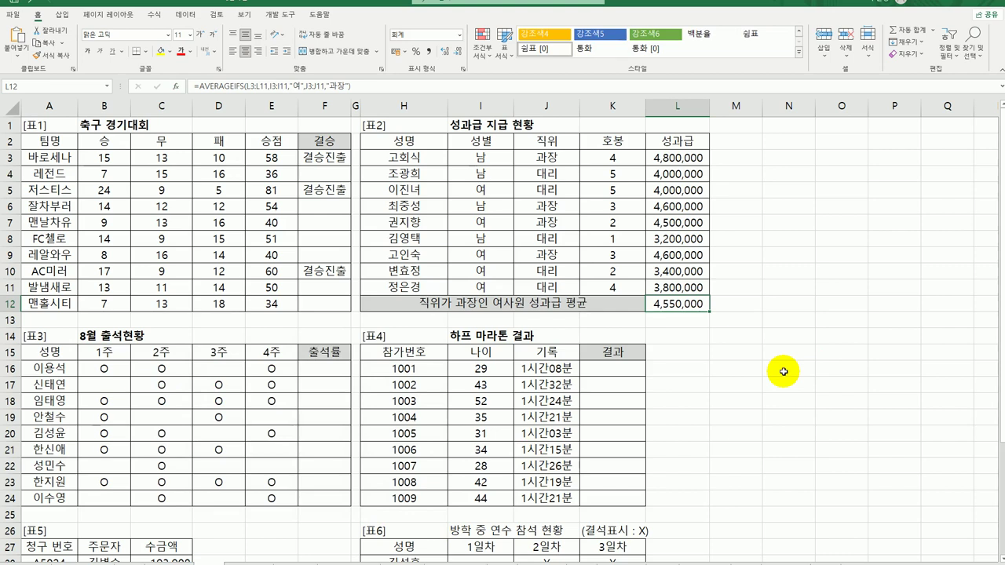
# Step: Wrap the AVERAGEIFS formula in L12 in a ROUND function and open the ROUND arguments
pyautogui.doubleClick(677, 304)
pyautogui.click(547, 305)
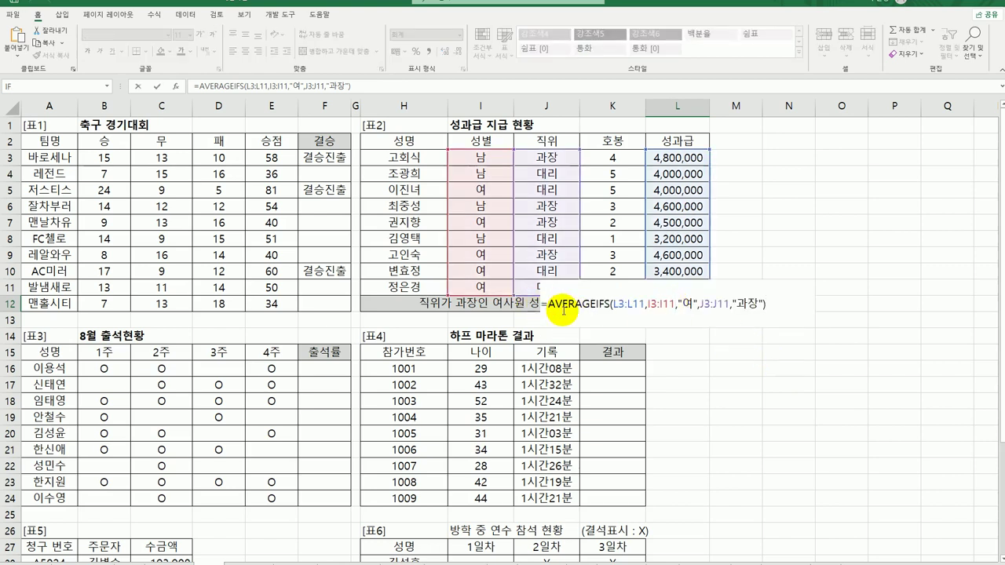
pyautogui.write('ㄱ')
pyautogui.press('BackSpace')
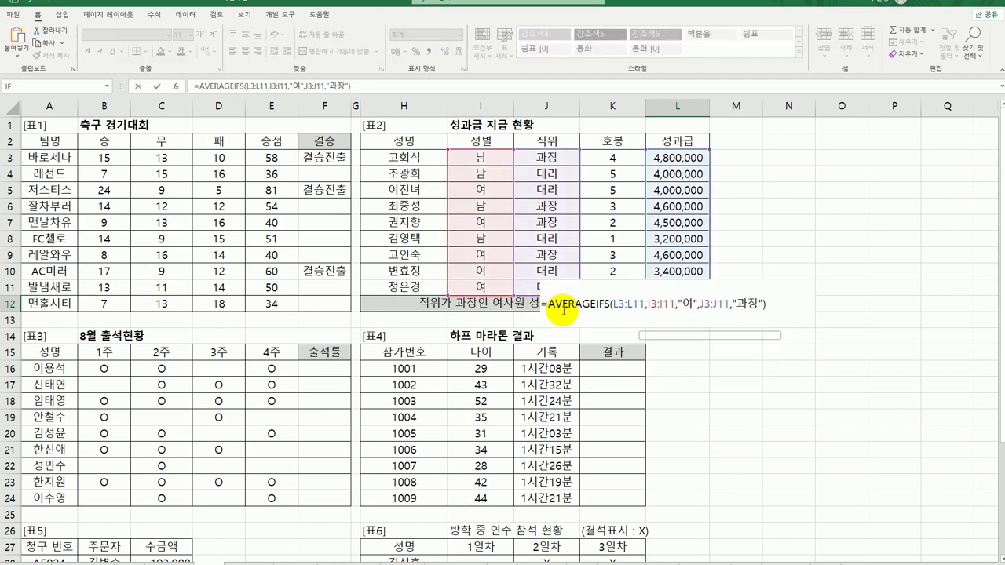
pyautogui.write('roun')
pyautogui.press('Tab')
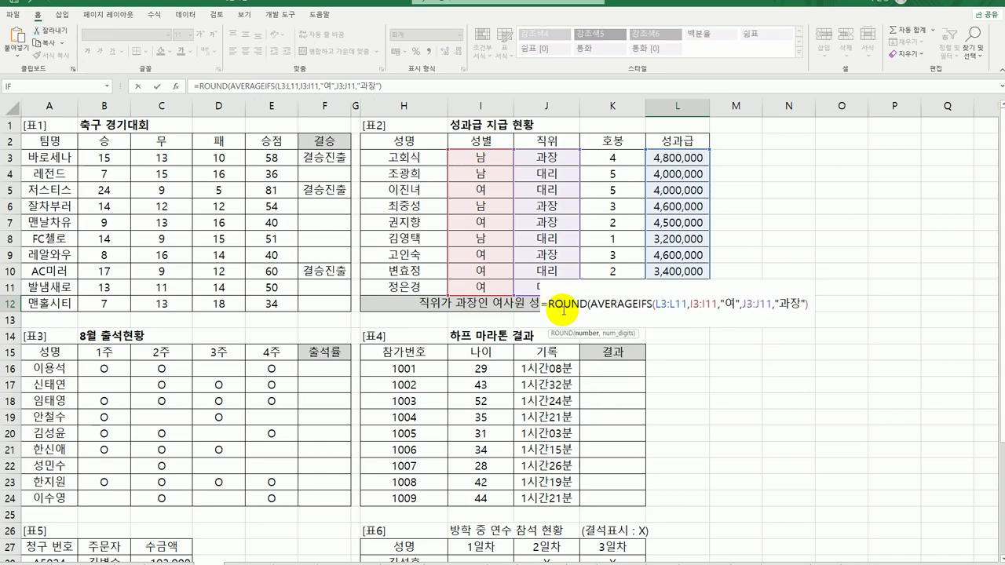
pyautogui.click(177, 88)
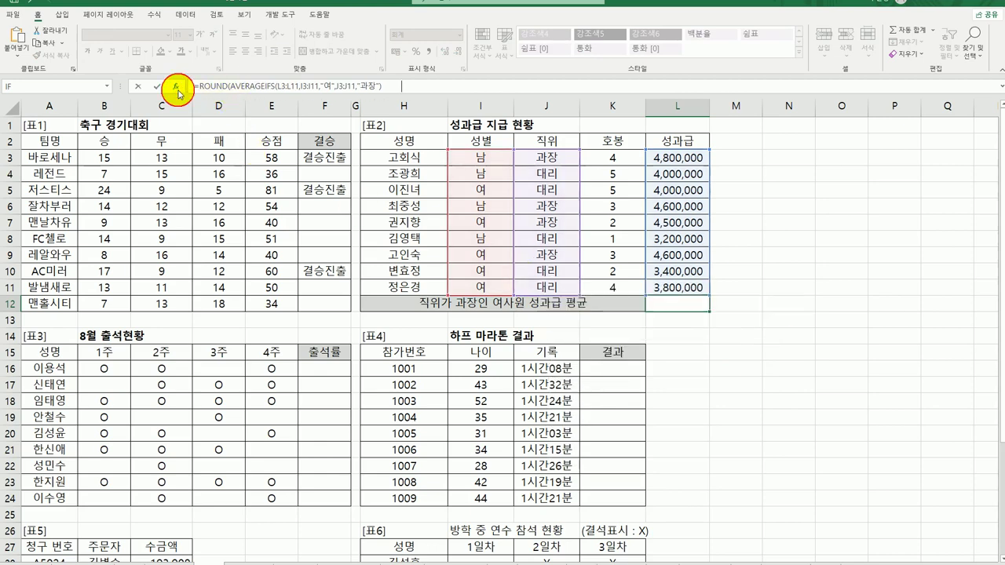
# Step: Set the ROUND function's Num_digits to -4 and complete the formula in L12
pyautogui.click(256, 393)
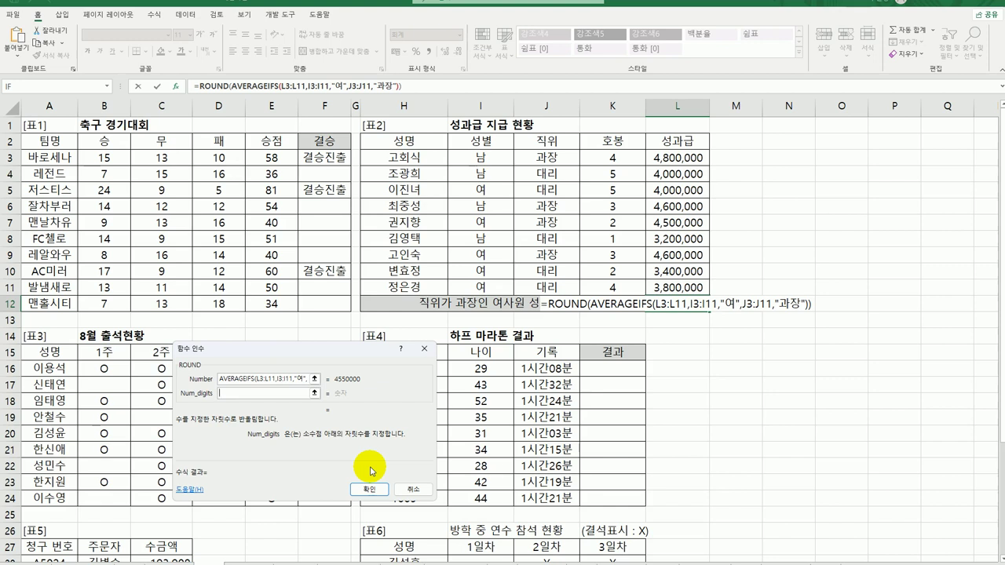
pyautogui.write('-1')
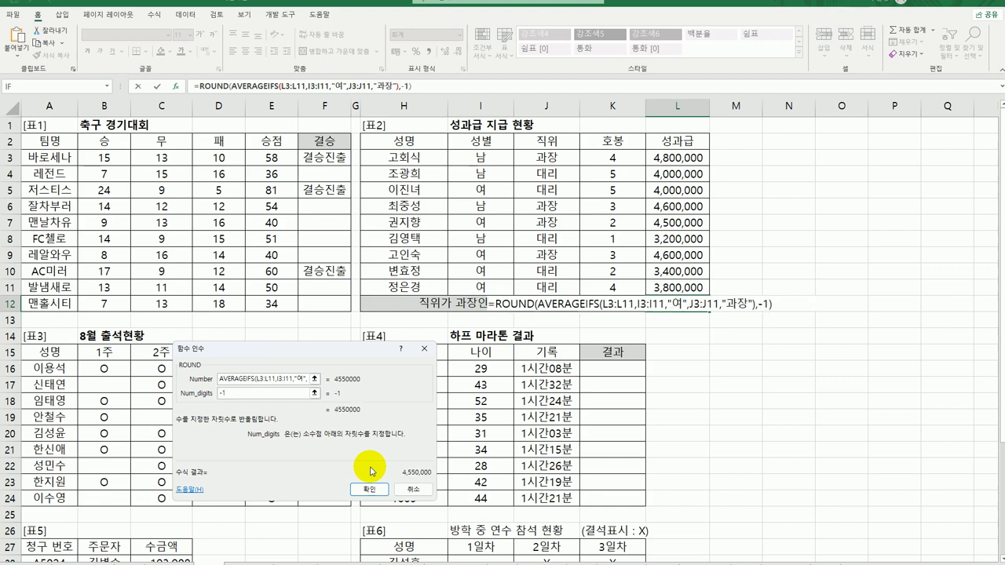
pyautogui.press('BackSpace')
pyautogui.write('2')
pyautogui.press('BackSpace')
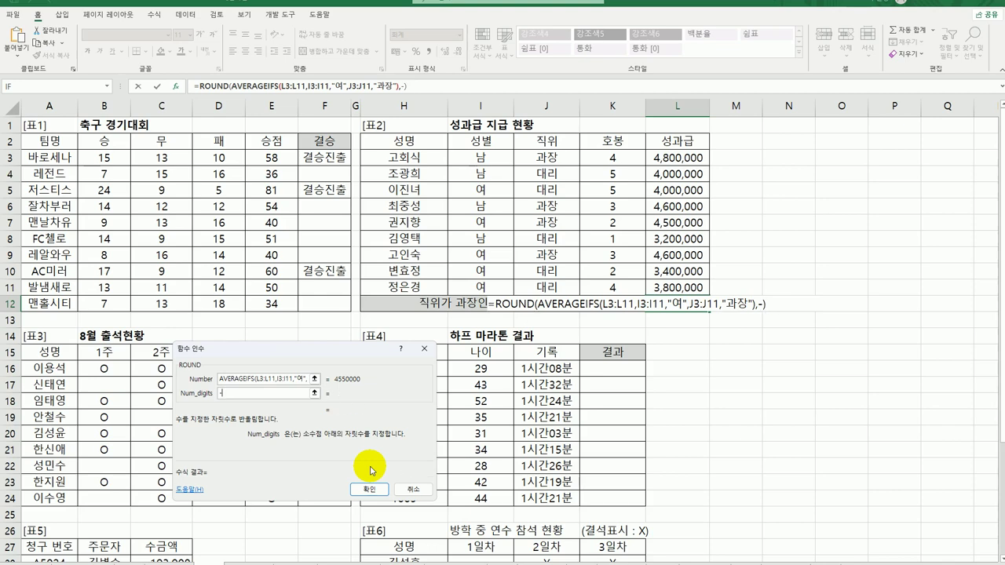
pyautogui.write('4')
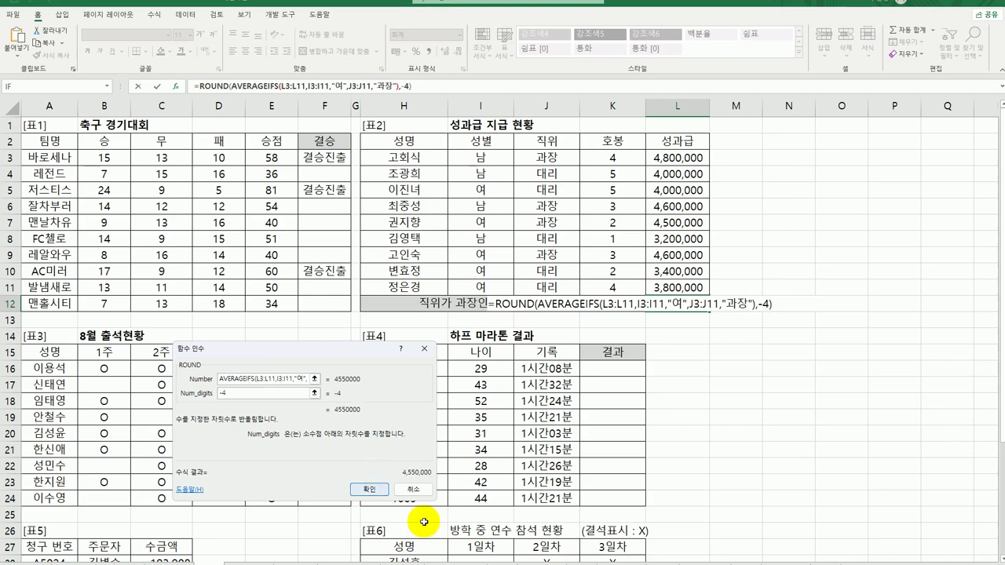
pyautogui.click(378, 489)
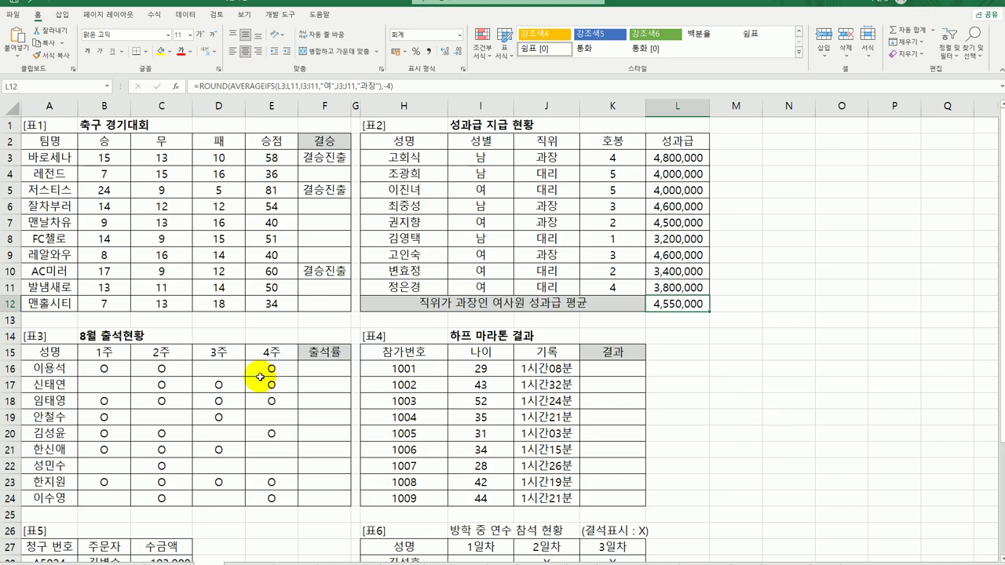
# Step: Start a COUNTA formula in F16, the first 출석률 cell of the 8월 출석현황 table
pyautogui.click(320, 368)
pyautogui.scroll(-3, 478, 467)
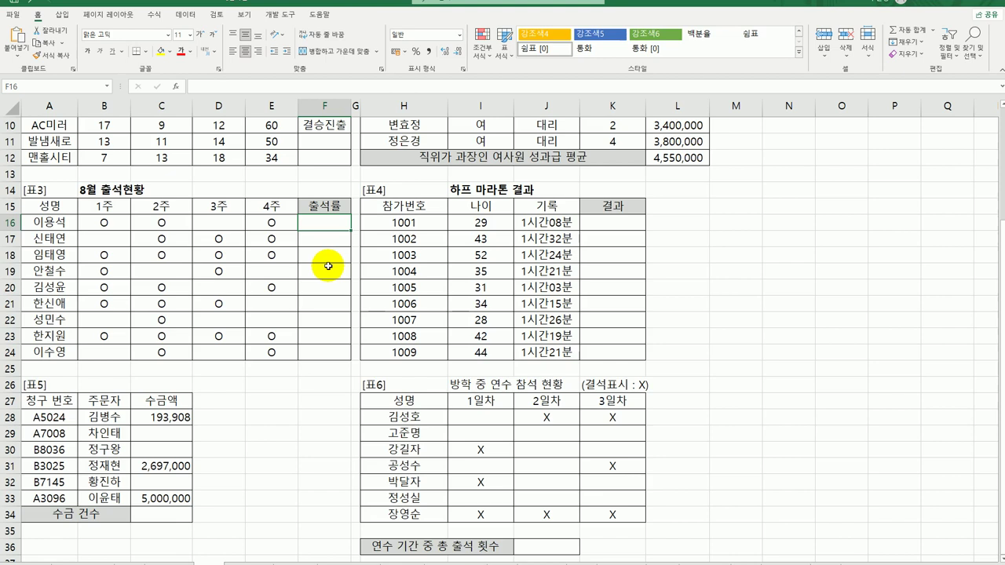
pyautogui.click(124, 222)
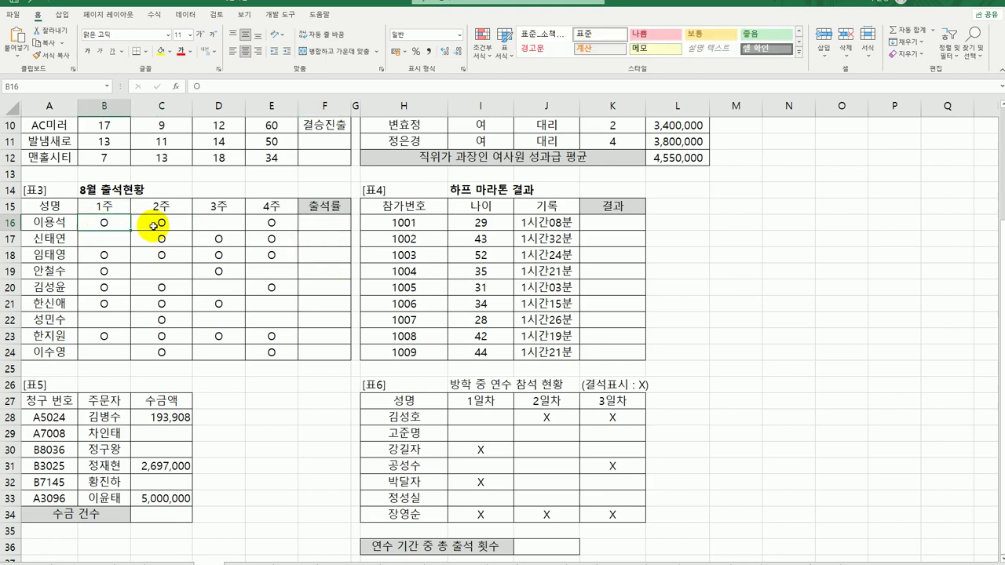
pyautogui.click(152, 223)
pyautogui.click(324, 224)
pyautogui.write('=')
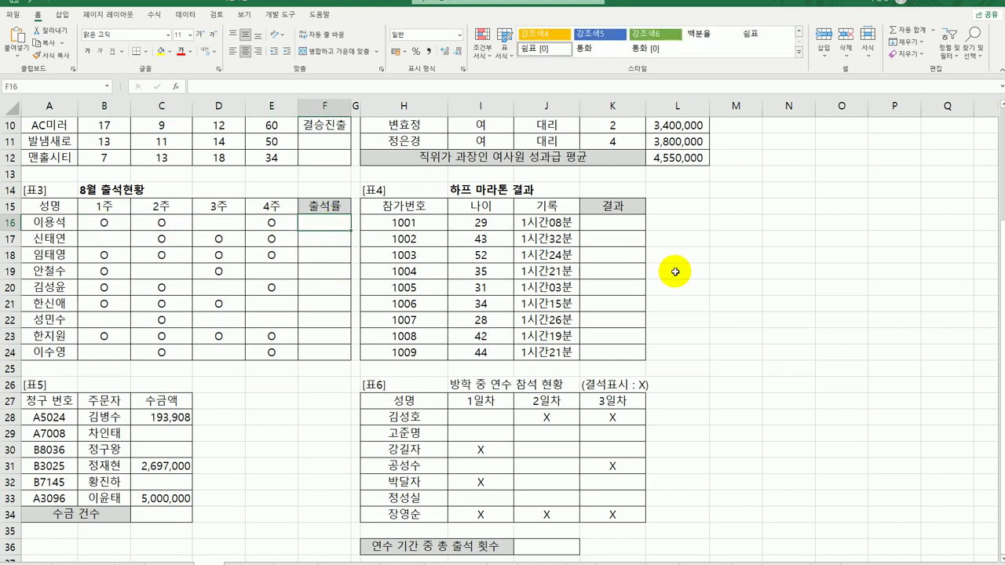
pyautogui.write('coun')
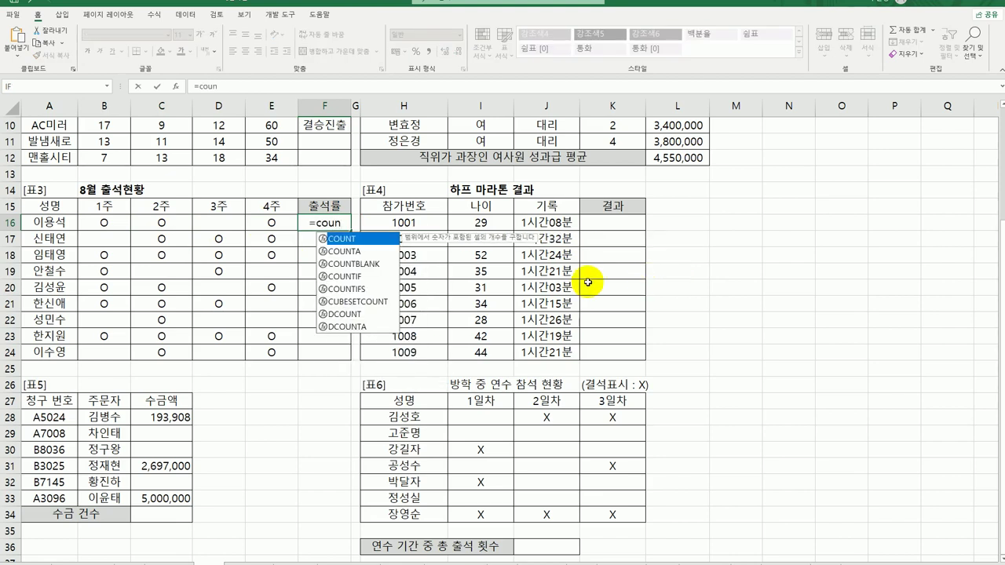
pyautogui.doubleClick(386, 252)
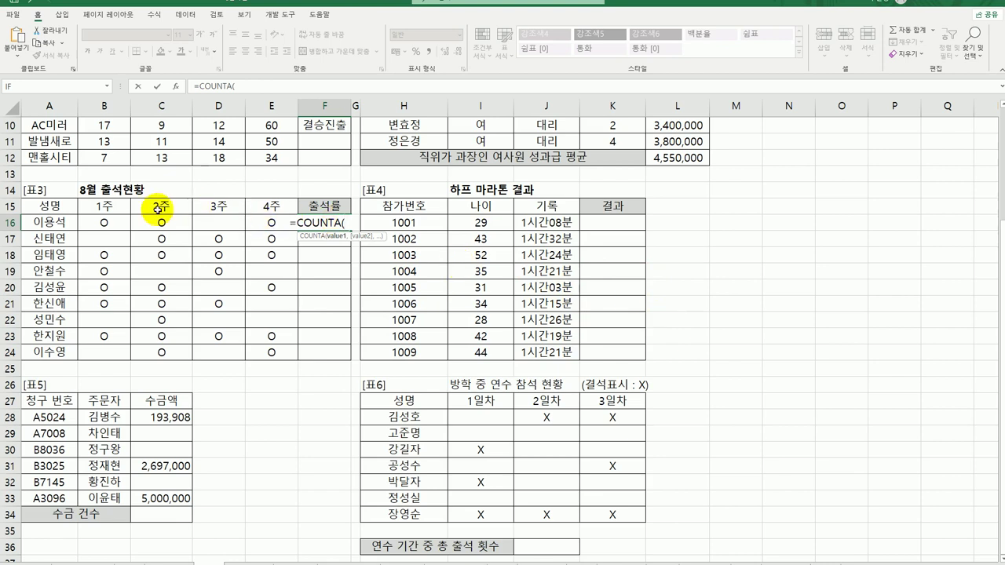
# Step: Complete the COUNTA formula in F16 with the range B16:E16 and fill it down to F24
pyautogui.click(115, 223)
pyautogui.moveTo(115, 224); pyautogui.dragTo(276, 224)
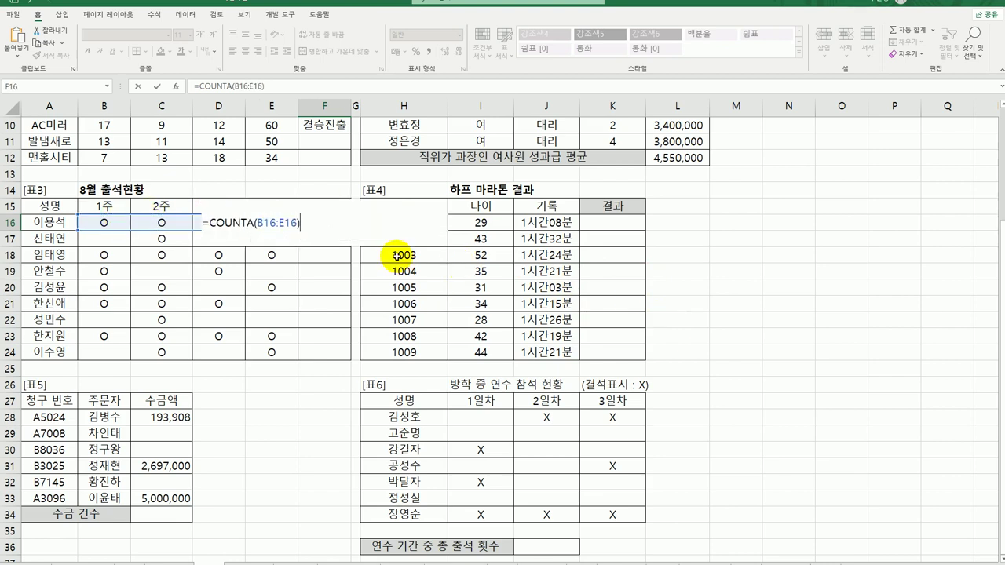
pyautogui.press('Return')
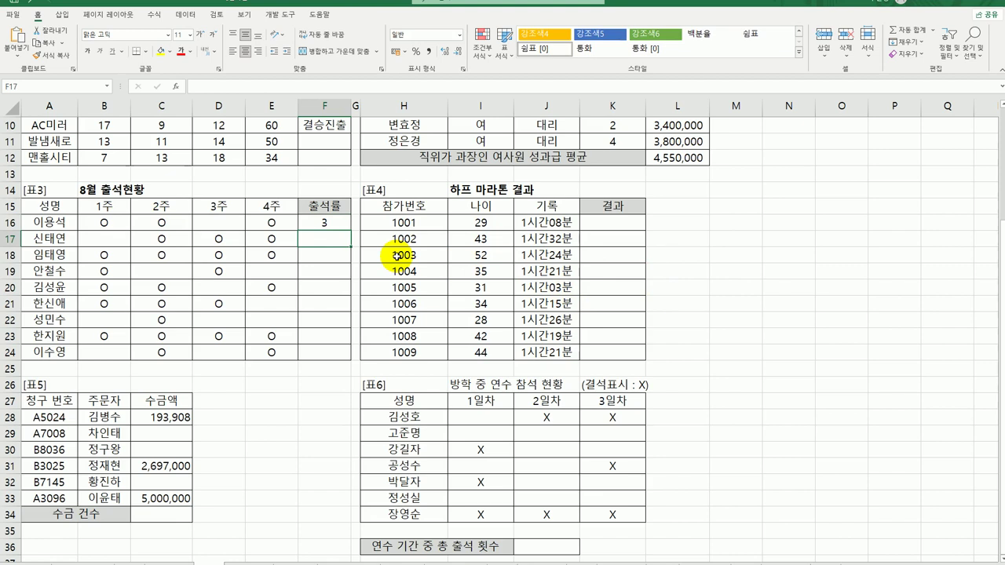
pyautogui.click(344, 227)
pyautogui.moveTo(350, 231); pyautogui.dragTo(337, 358)
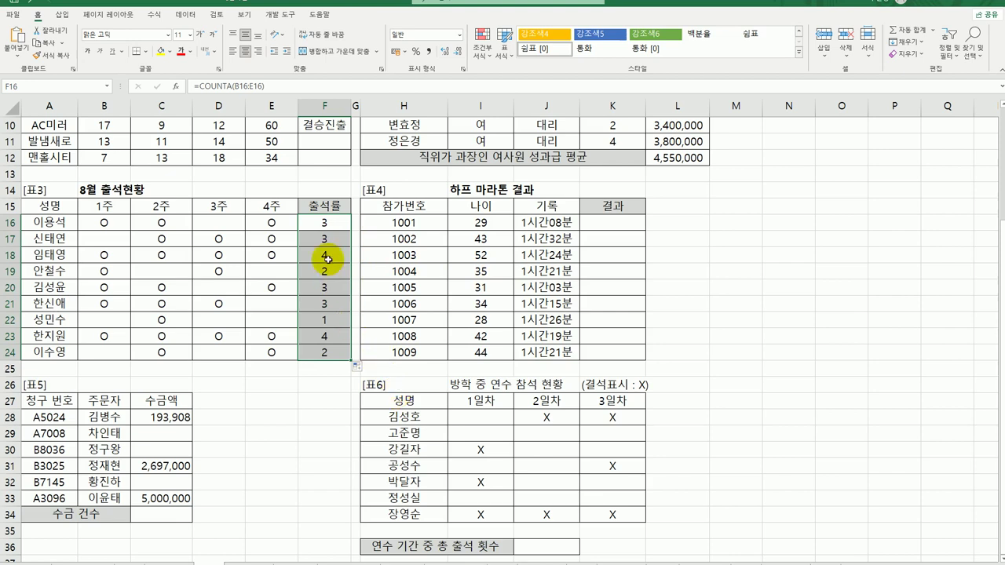
# Step: Wrap the COUNTA formula in F16 in a CHOOSE function and open the CHOOSE arguments
pyautogui.doubleClick(316, 225)
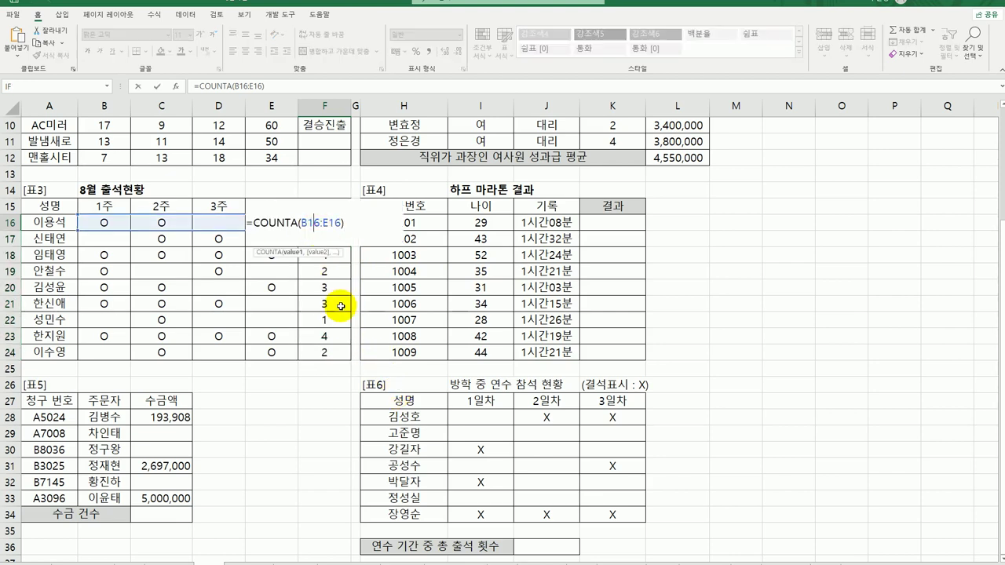
pyautogui.click(255, 225)
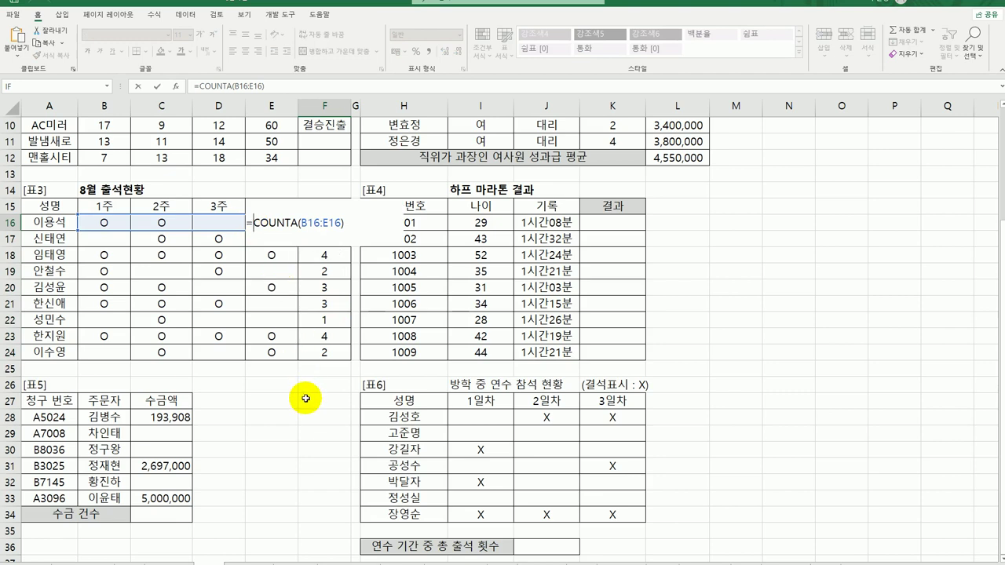
pyautogui.write('choo')
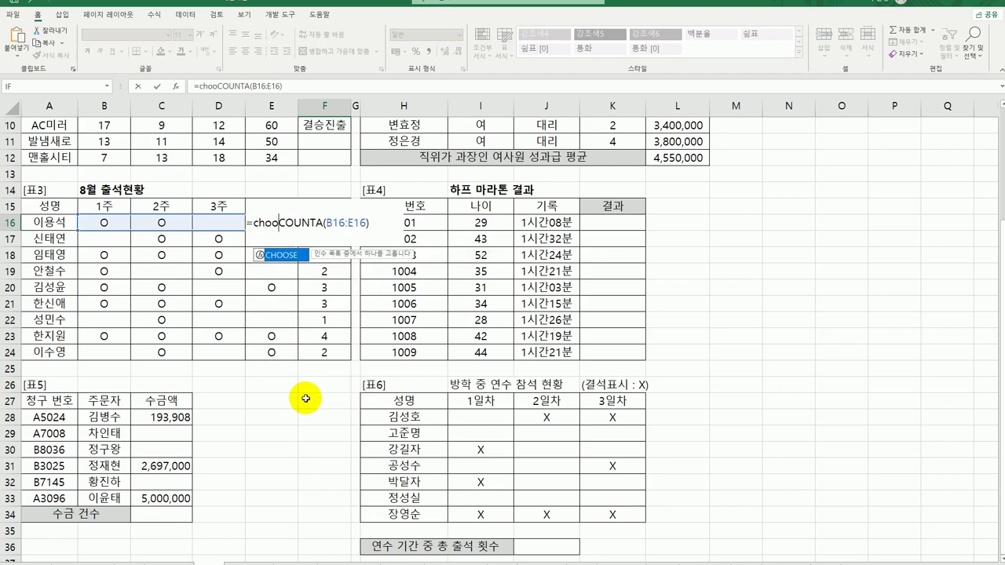
pyautogui.doubleClick(284, 255)
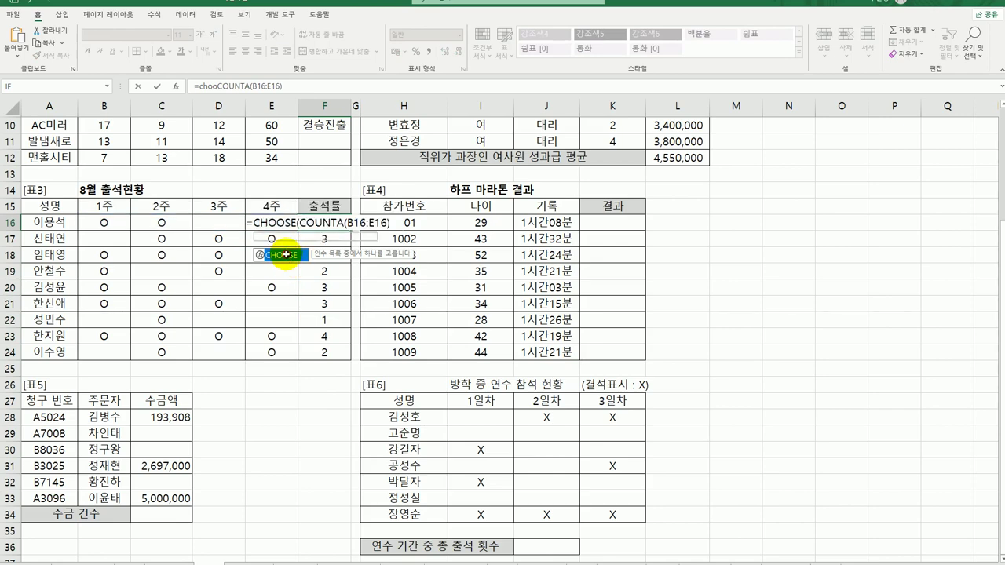
pyautogui.click(177, 90)
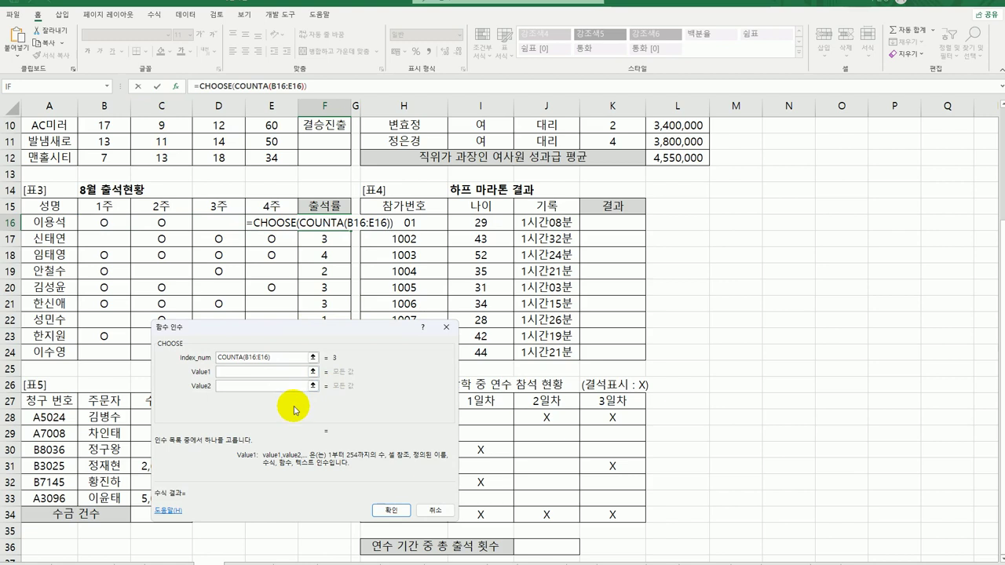
# Step: Set the CHOOSE function's Value1 to the quoted text "25%"
pyautogui.write('25%')
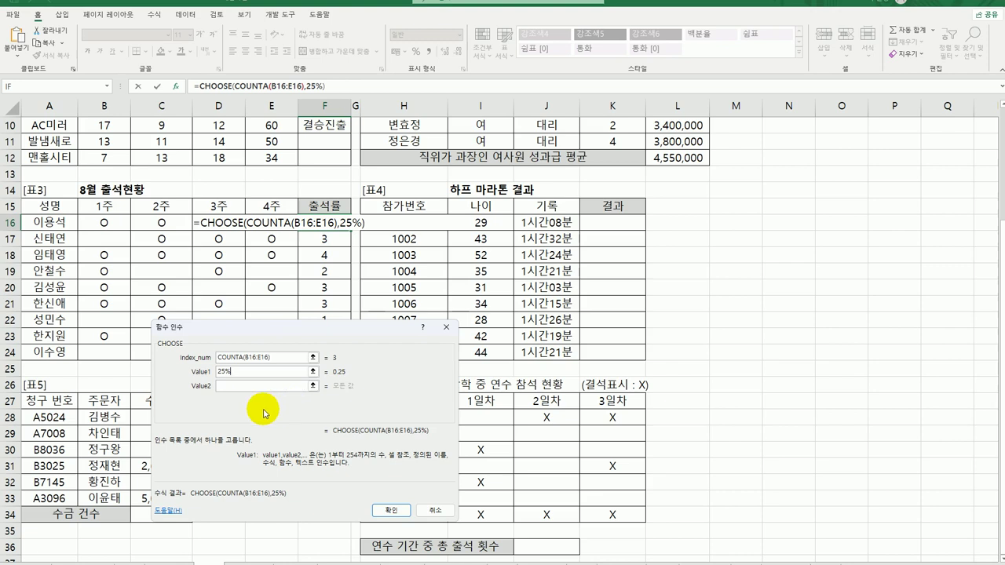
pyautogui.click(219, 371)
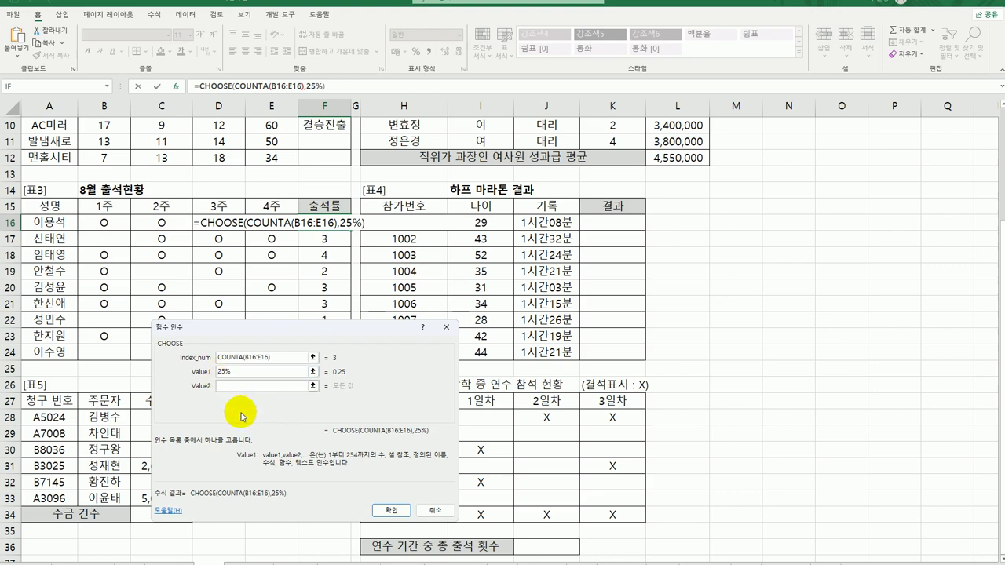
pyautogui.write('"')
pyautogui.click(235, 371)
pyautogui.write('"')
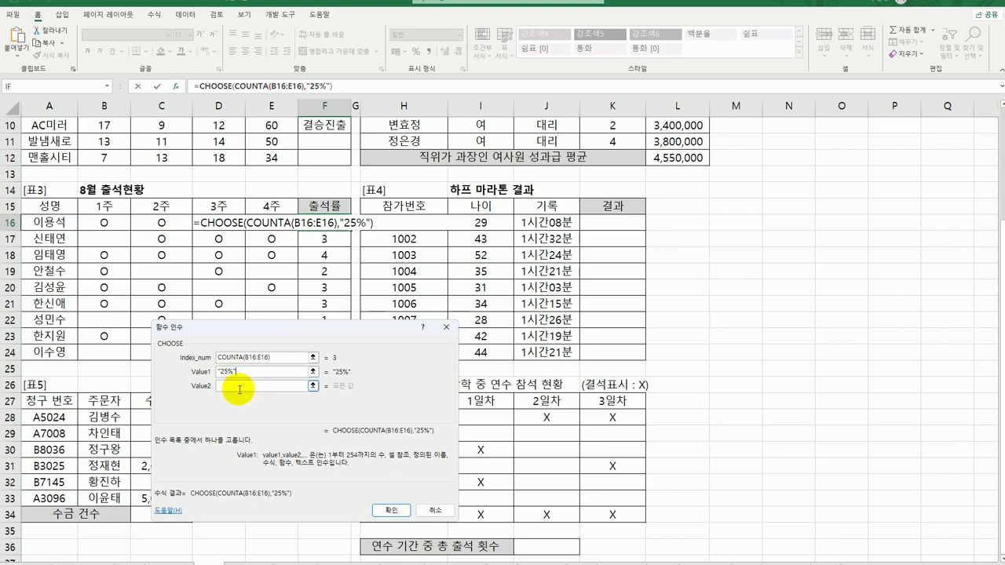
# Step: Set the CHOOSE function's Value2 to "50%" and Value3 to "75%", both as quoted text
pyautogui.click(240, 387)
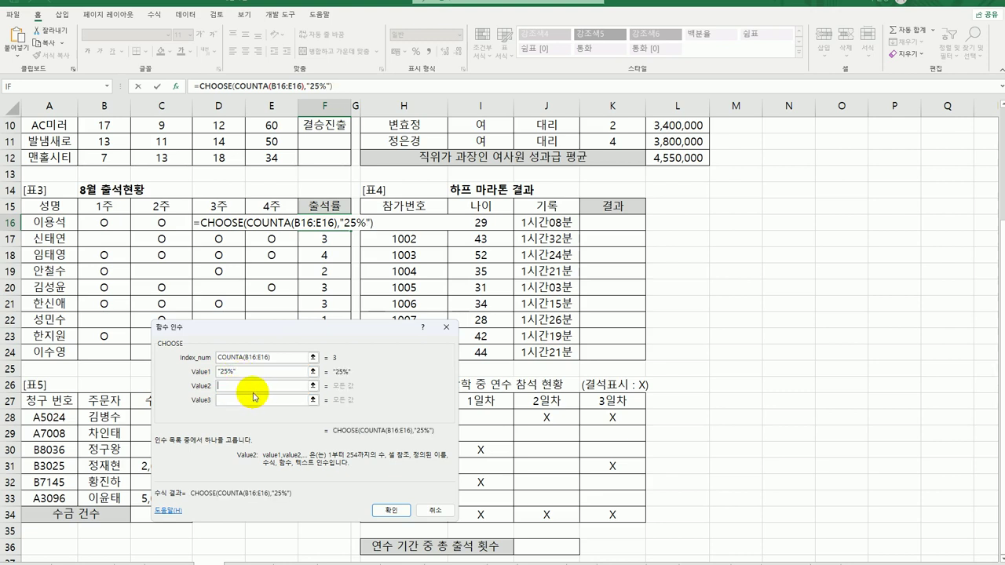
pyautogui.write('"50%')
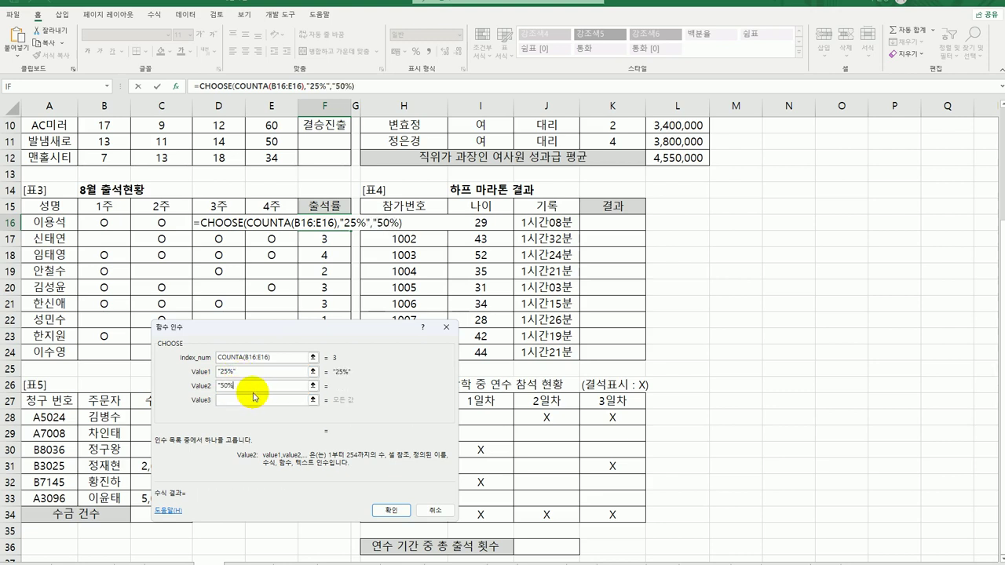
pyautogui.write('"')
pyautogui.click(253, 400)
pyautogui.write('75')
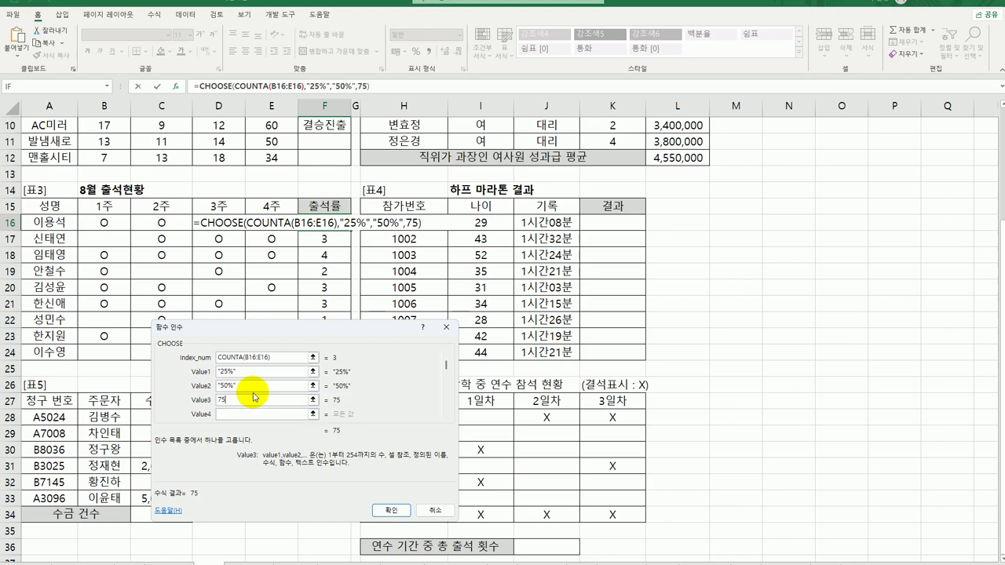
pyautogui.press('BackSpace')
pyautogui.press('BackSpace')
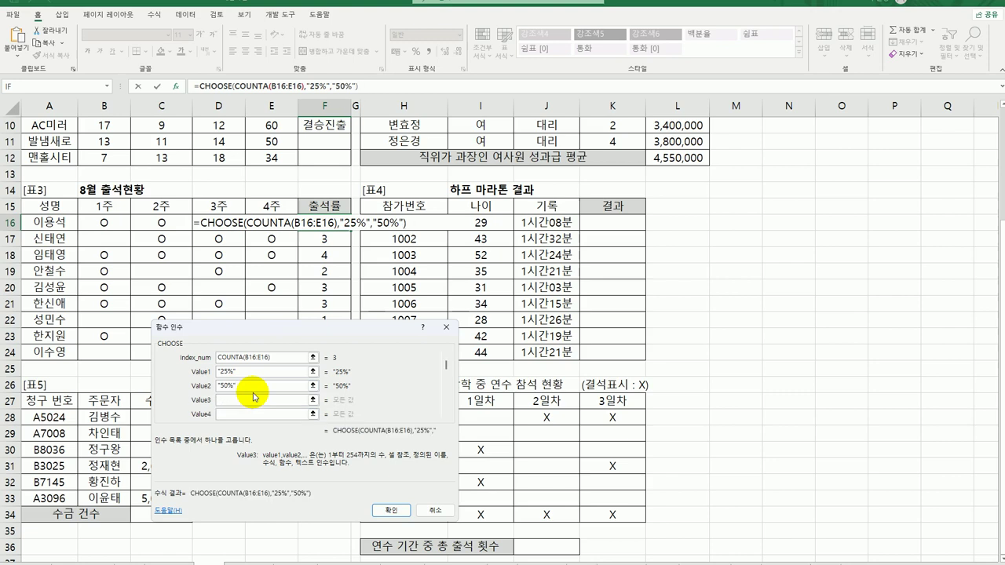
pyautogui.write('"75%')
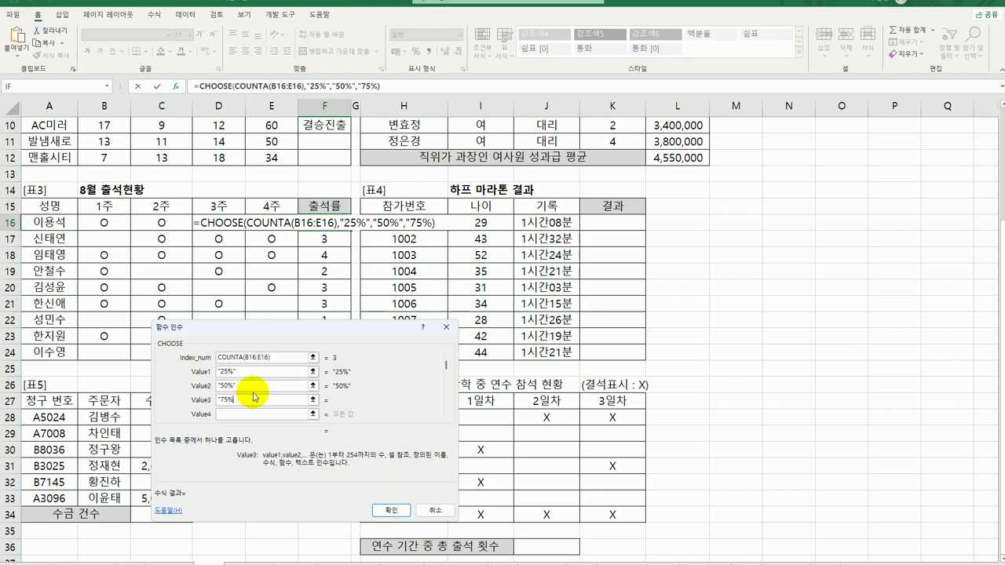
pyautogui.write('"')
# Step: Set Value4 to "100%" to complete the CHOOSE formula in F16, and fill it down to F24
pyautogui.press('Tab')
pyautogui.write('"100%"')
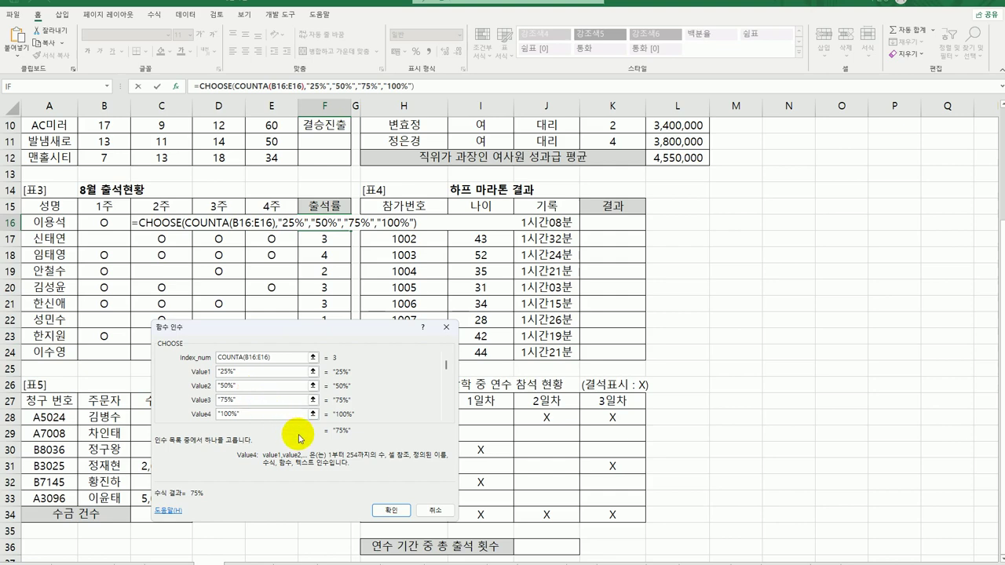
pyautogui.click(388, 510)
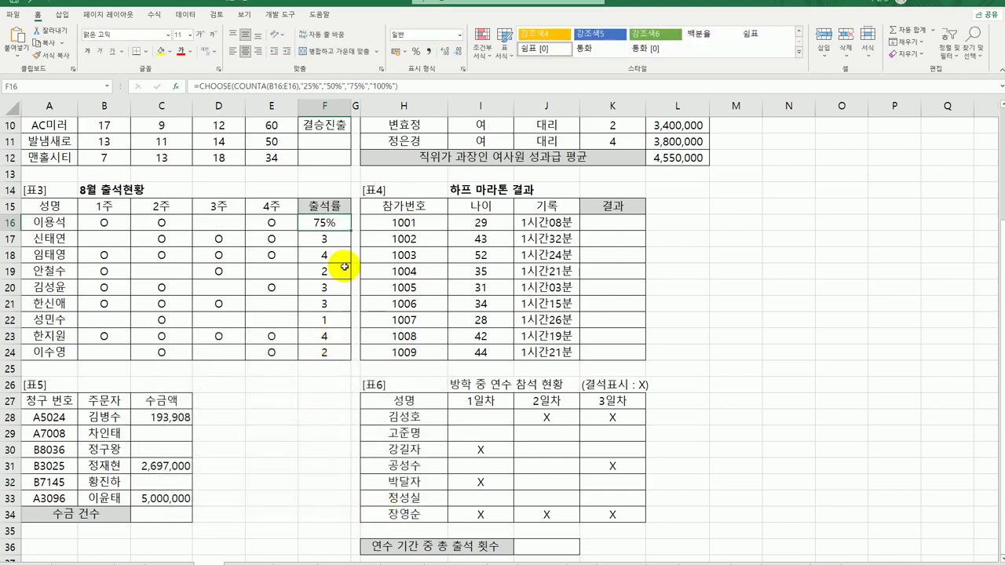
pyautogui.moveTo(351, 229); pyautogui.dragTo(346, 350)
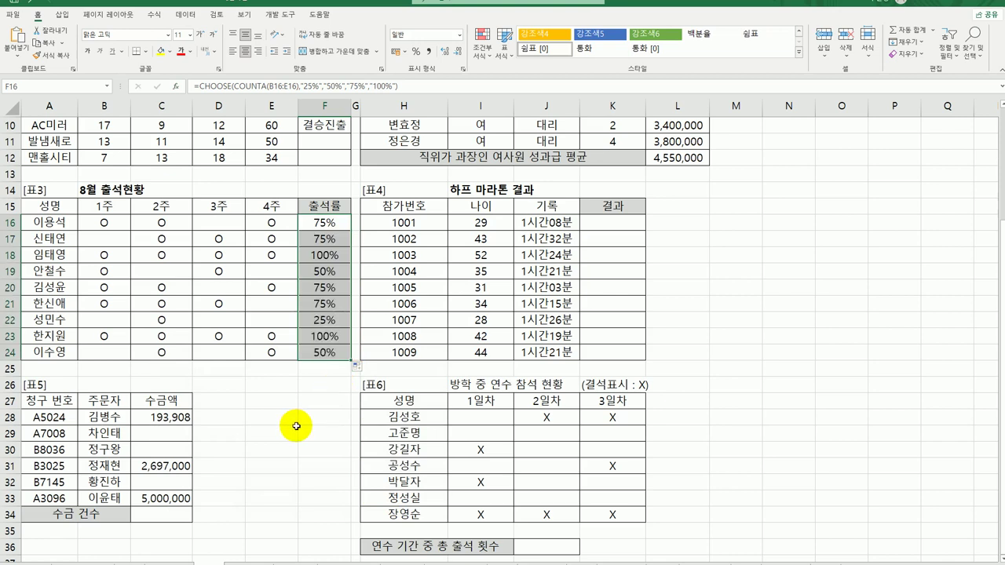
# Step: Start a SMALL function in K16, the first 결과 cell of the 하프 마라톤 table, and open its arguments
pyautogui.click(635, 223)
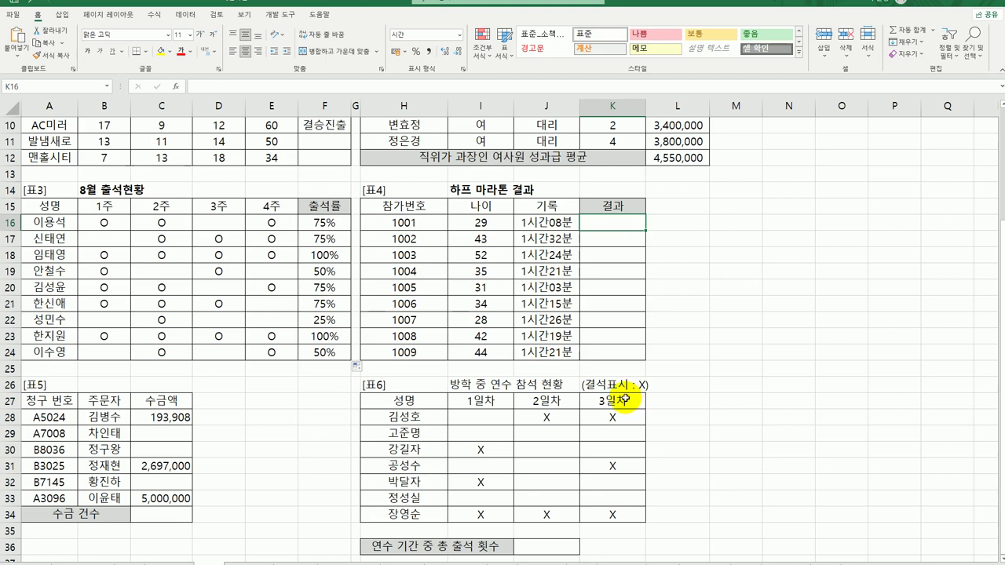
pyautogui.moveTo(549, 223); pyautogui.dragTo(542, 354)
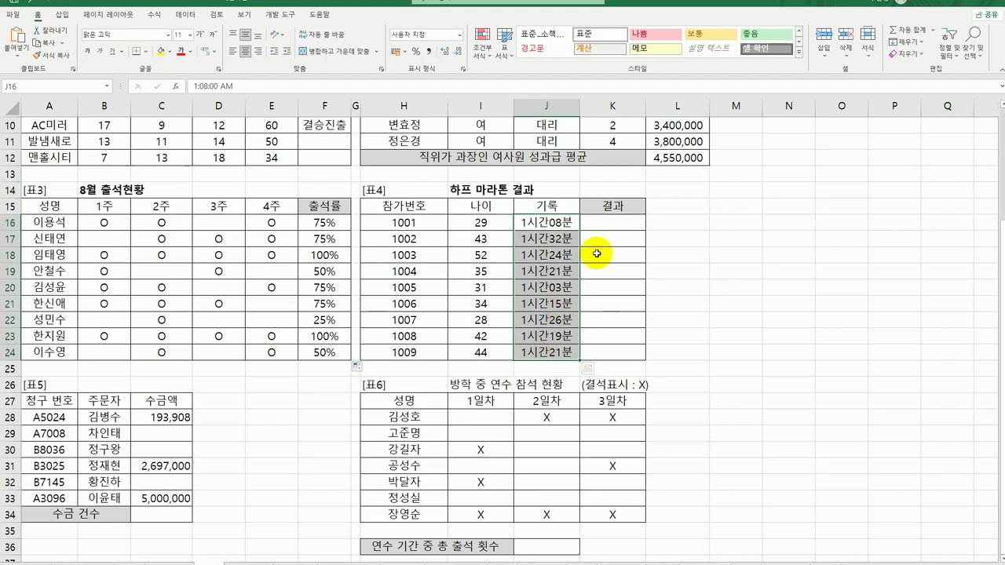
pyautogui.click(606, 220)
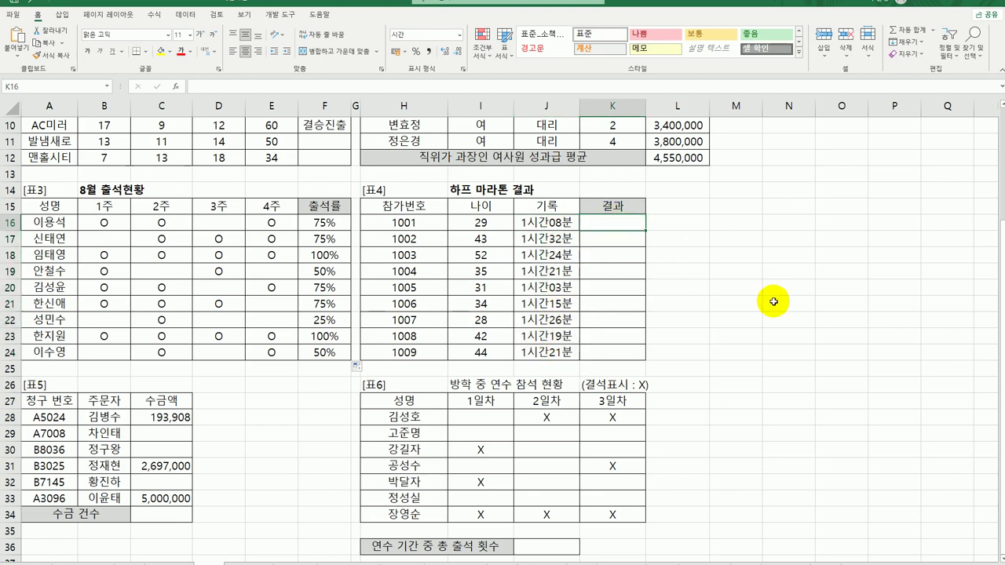
pyautogui.write('=')
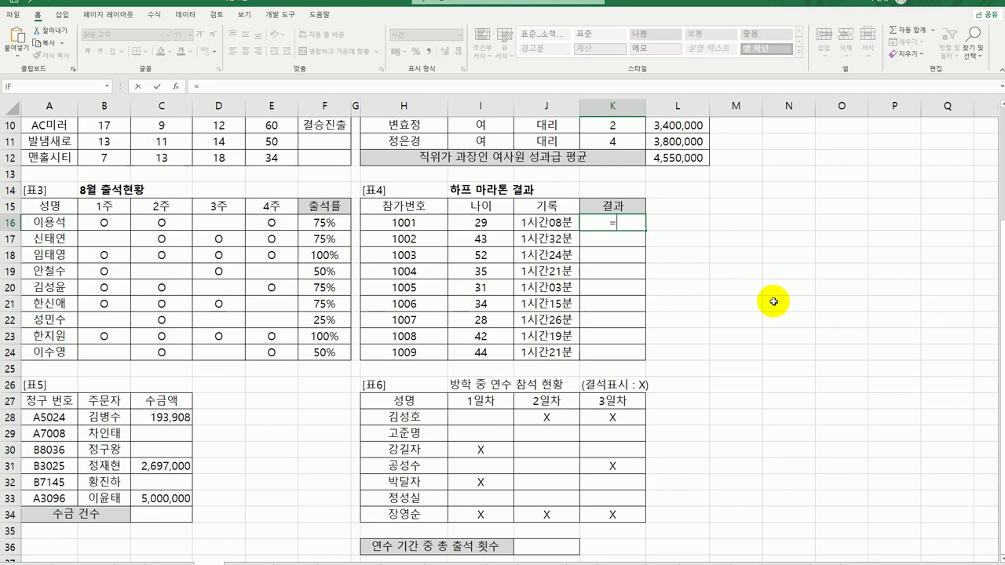
pyautogui.write('sm')
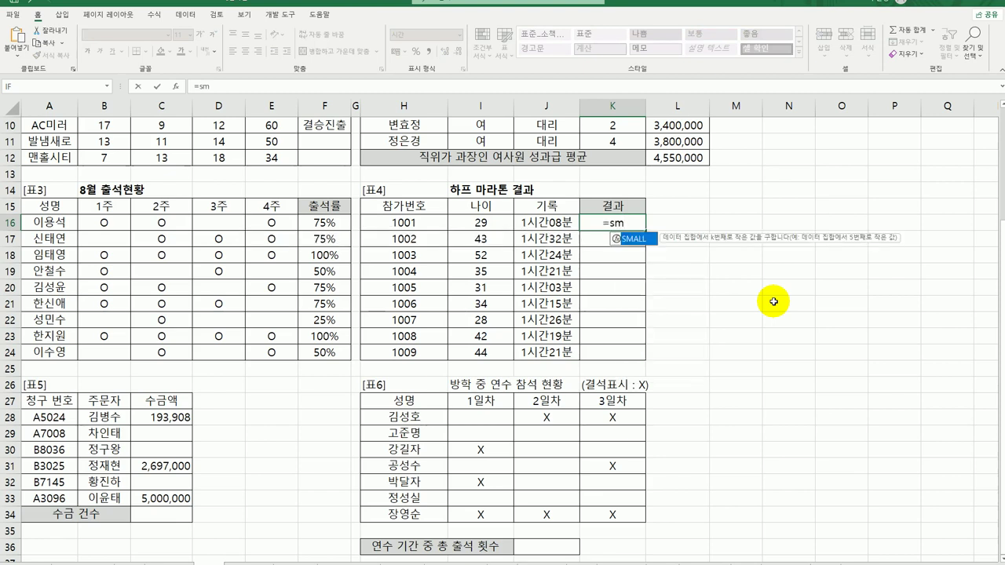
pyautogui.doubleClick(638, 238)
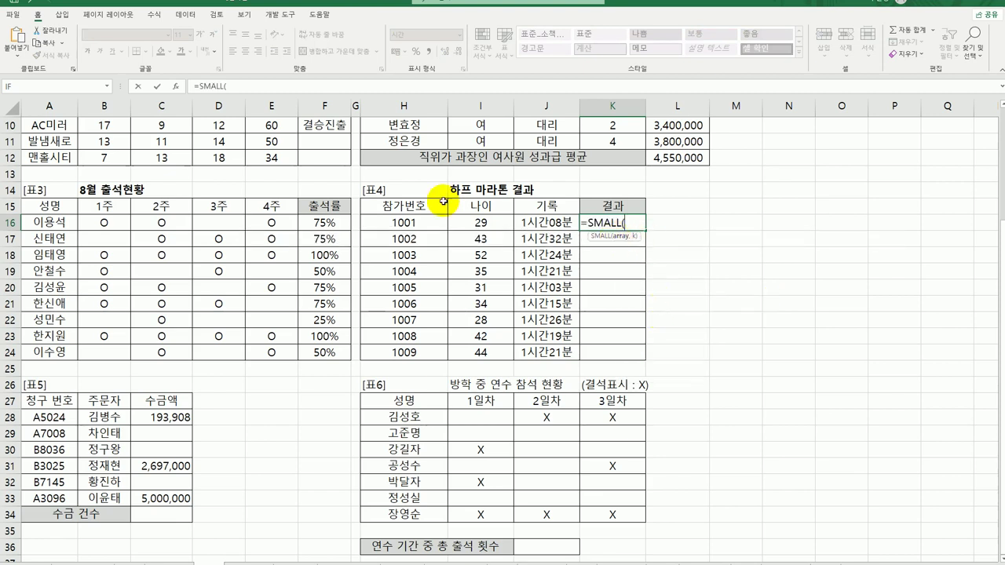
pyautogui.click(175, 86)
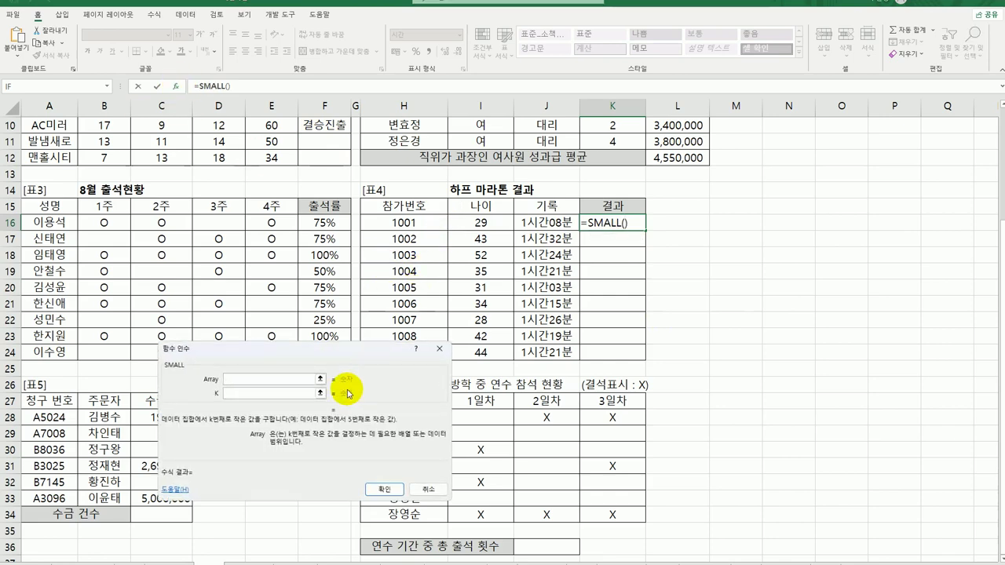
# Step: Complete the SMALL function in K16 with the absolute range $J$16:$J$24 and K set to 3, and fill it down to K24
pyautogui.moveTo(550, 221); pyautogui.dragTo(547, 353)
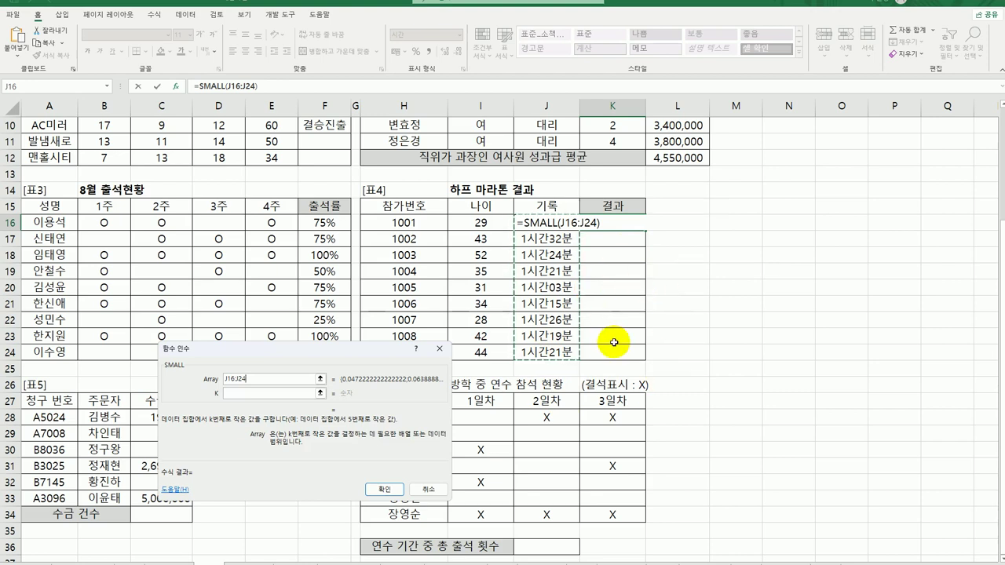
pyautogui.press('F4')
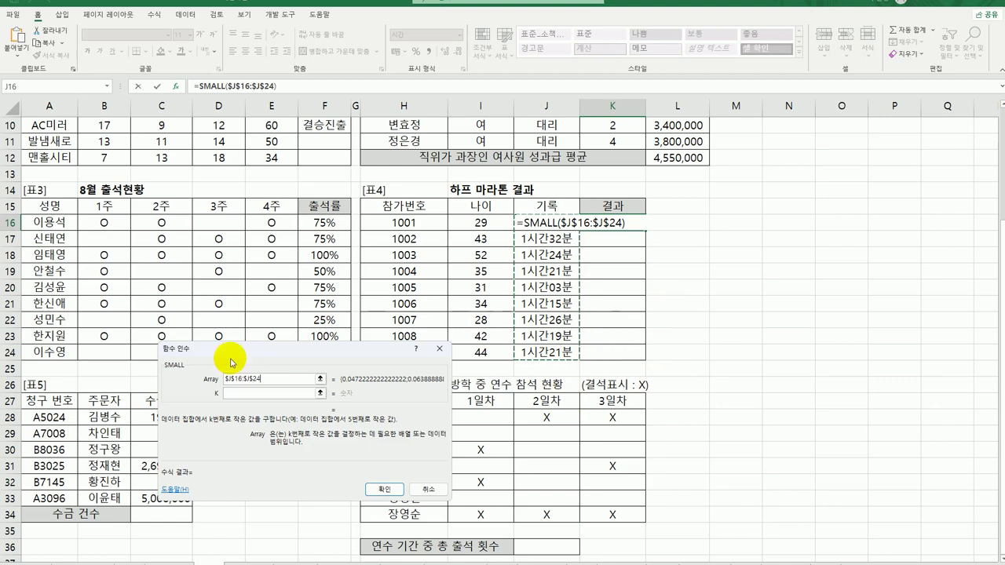
pyautogui.click(243, 391)
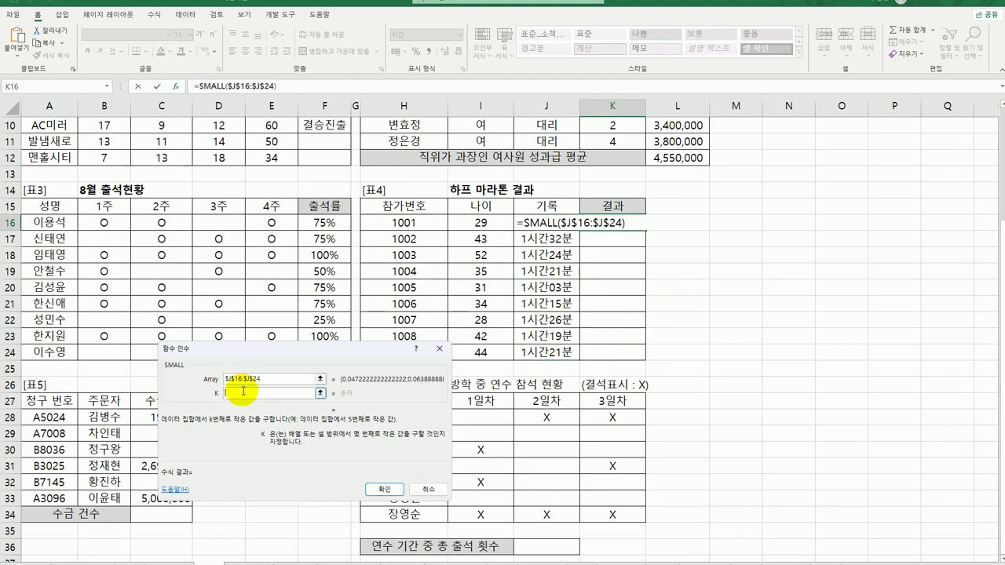
pyautogui.write('3')
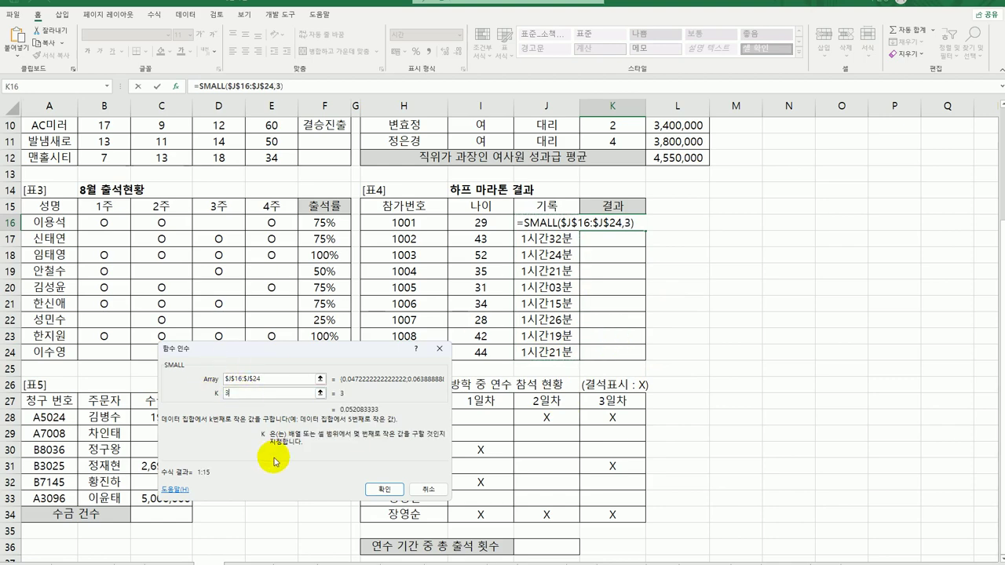
pyautogui.click(378, 489)
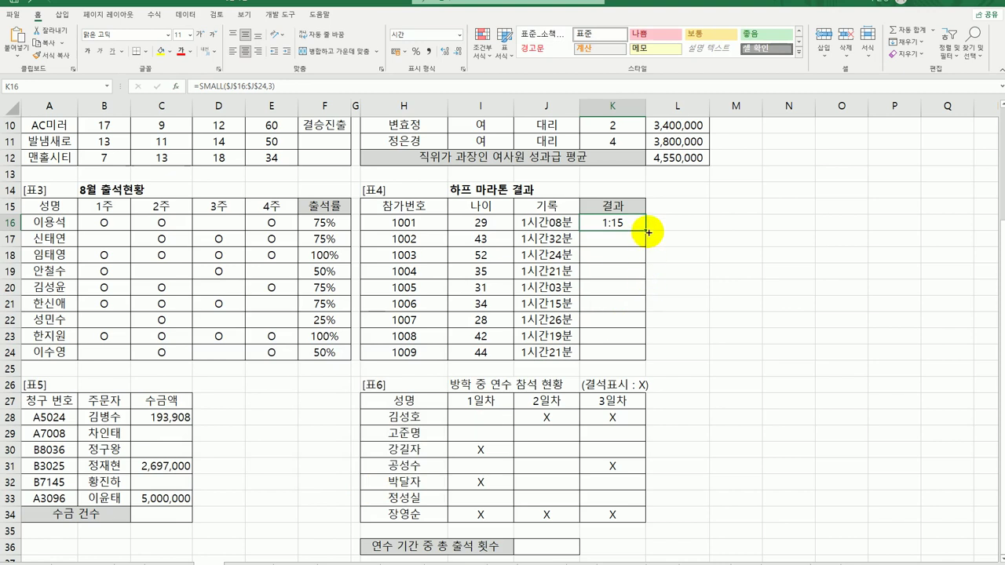
pyautogui.moveTo(645, 231); pyautogui.dragTo(637, 361)
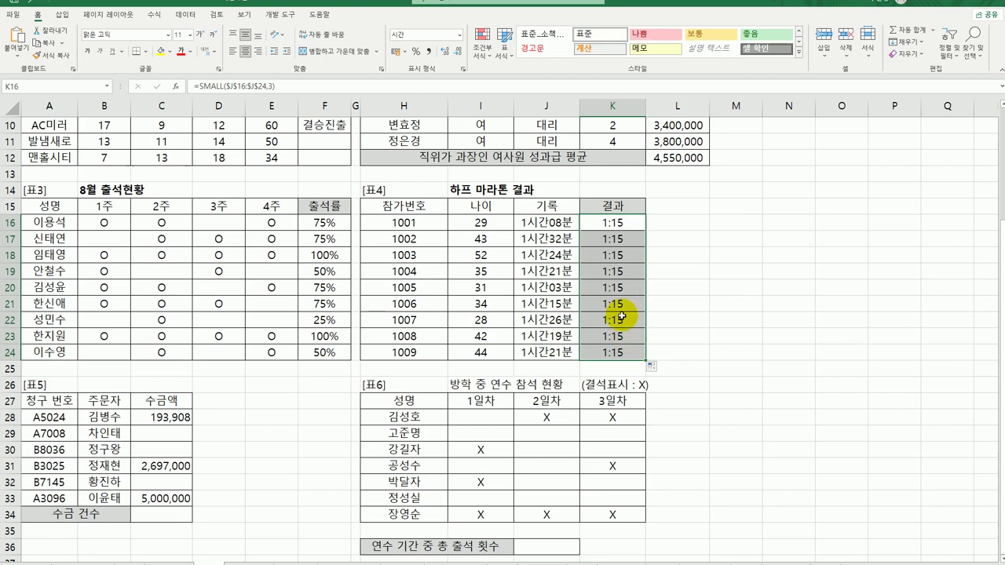
# Step: Wrap the SMALL formula in K16 in an IF function with the logical test J16<=SMALL($J$16:$J$24,3)
pyautogui.click(628, 226)
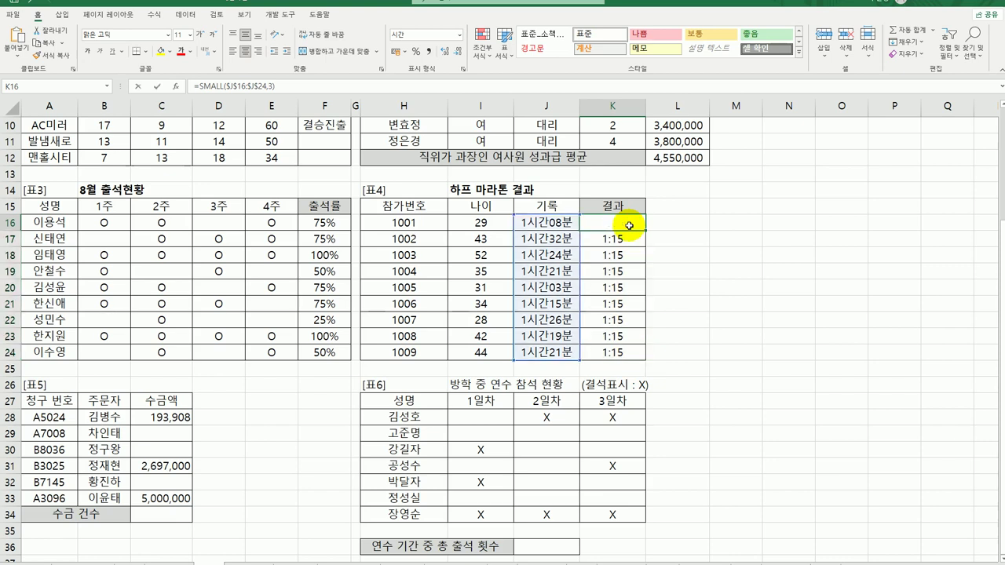
pyautogui.doubleClick(628, 225)
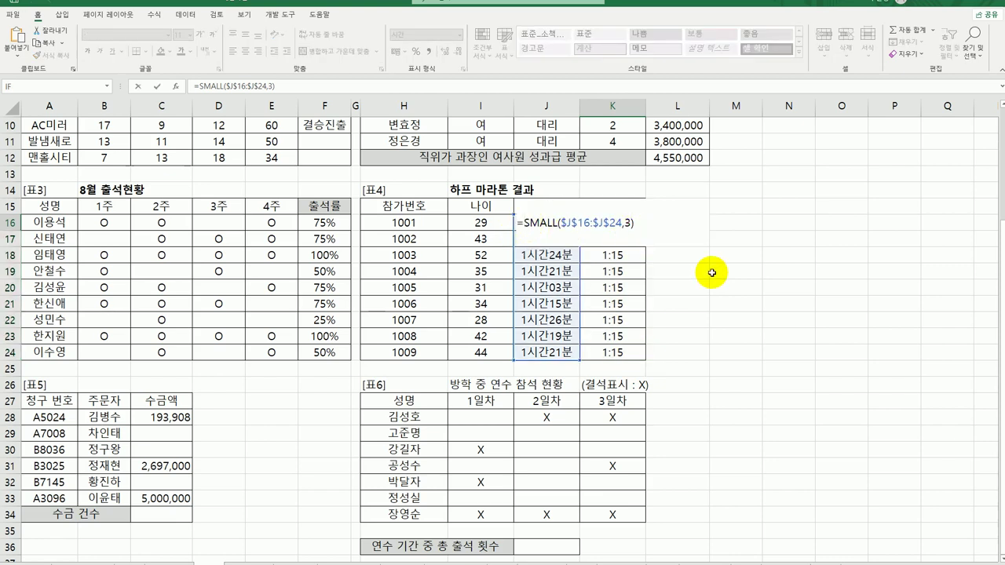
pyautogui.write('IF(')
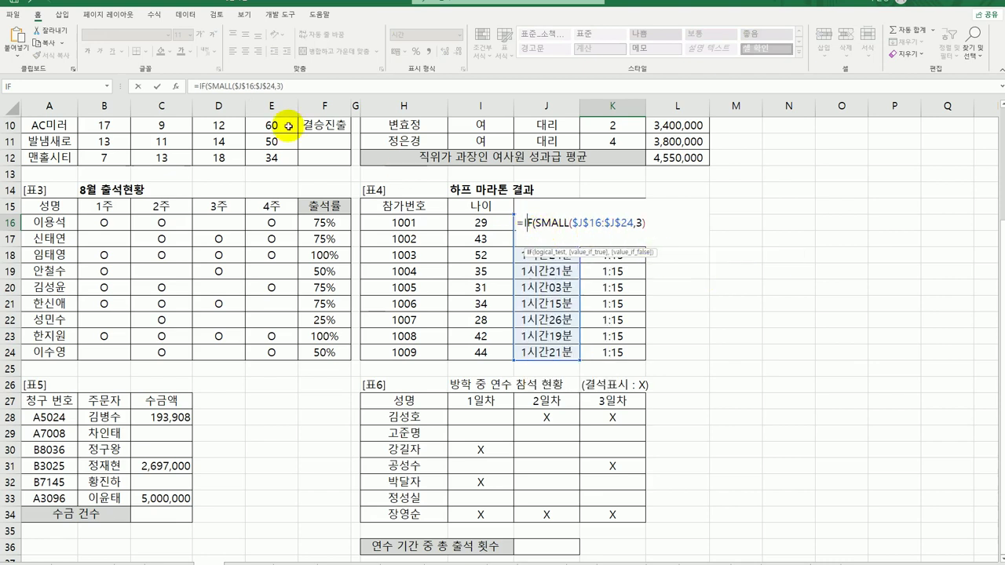
pyautogui.click(175, 88)
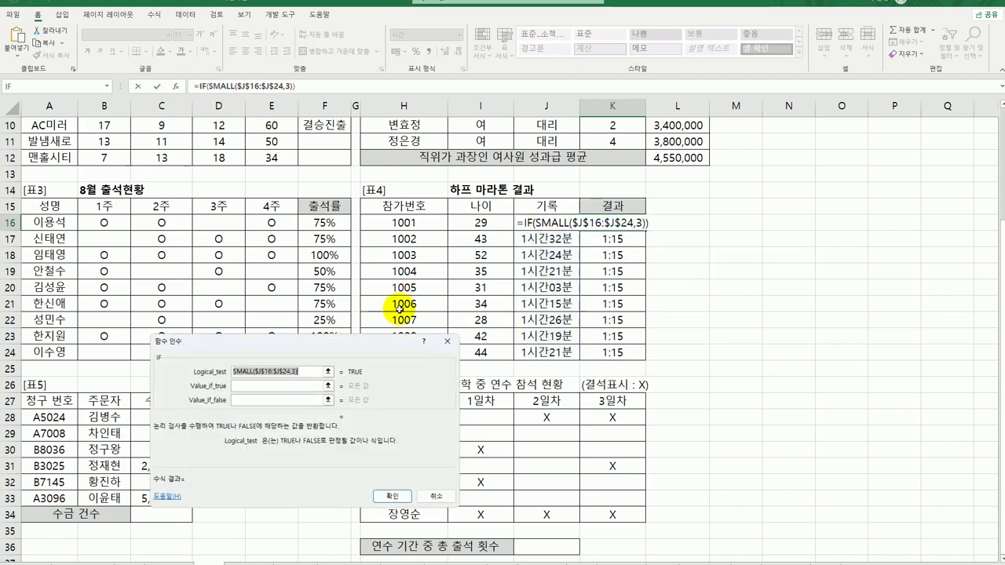
pyautogui.click(302, 373)
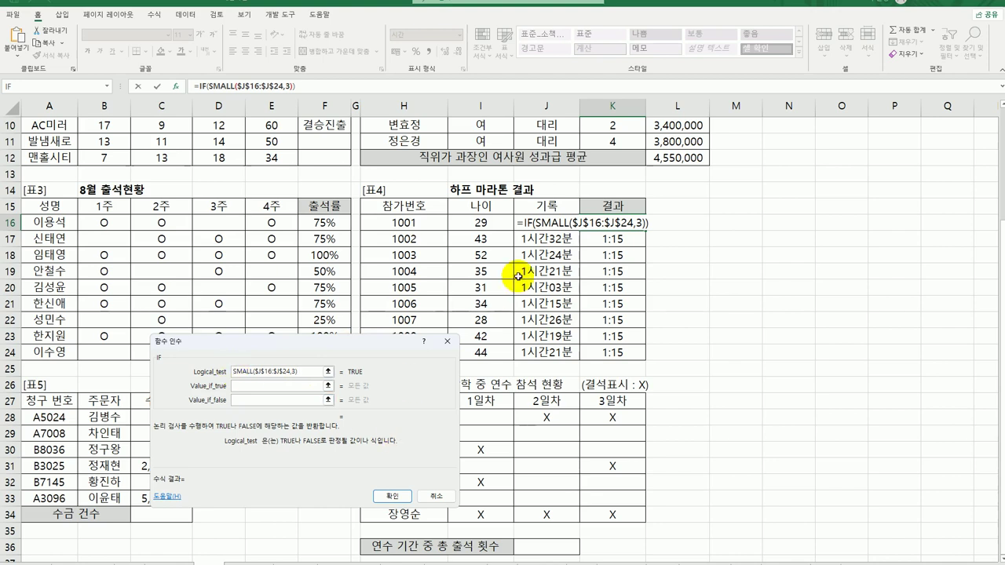
pyautogui.click(527, 222)
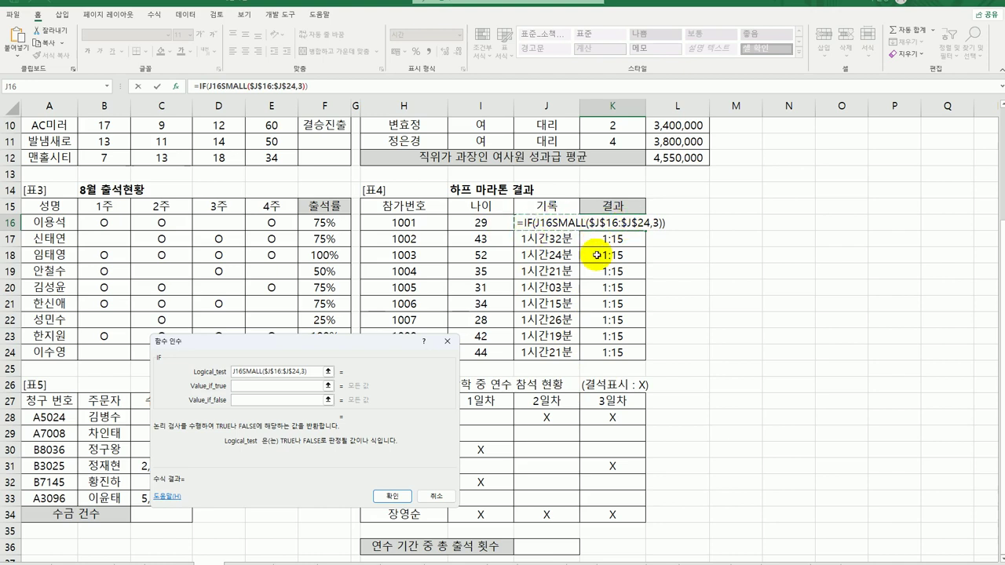
pyautogui.write('<=')
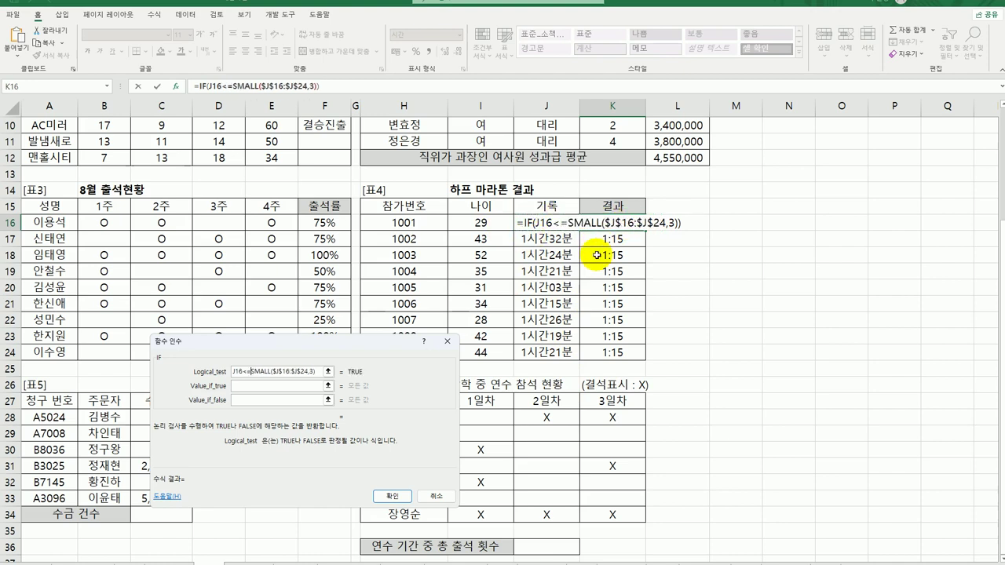
# Step: Set the IF function's Value_if_true to the quoted text "입상"
pyautogui.click(270, 386)
pyautogui.write('dlqt')
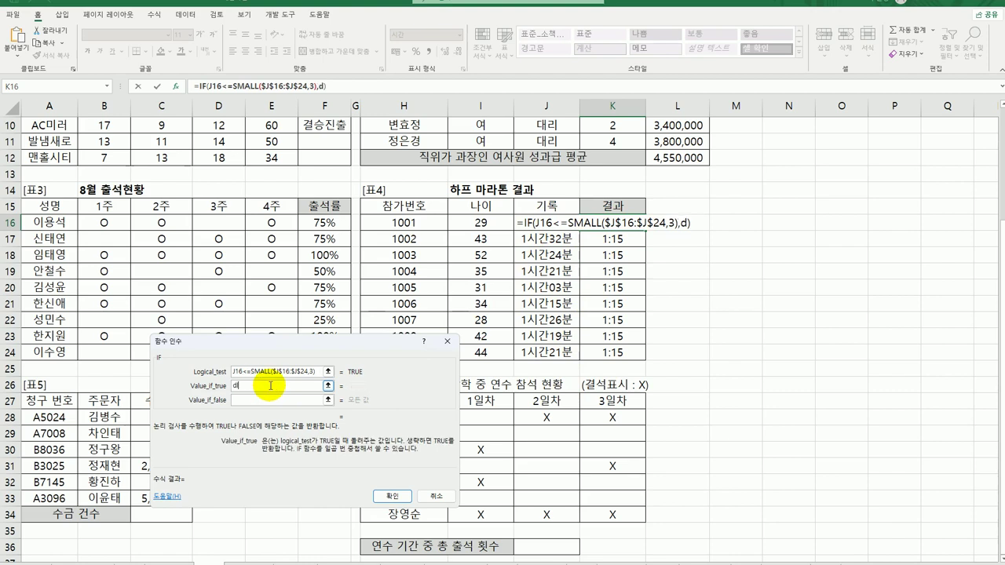
pyautogui.press('BackSpace')
pyautogui.press('BackSpace')
pyautogui.press('BackSpace')
pyautogui.write('입상')
pyautogui.press('Tab')
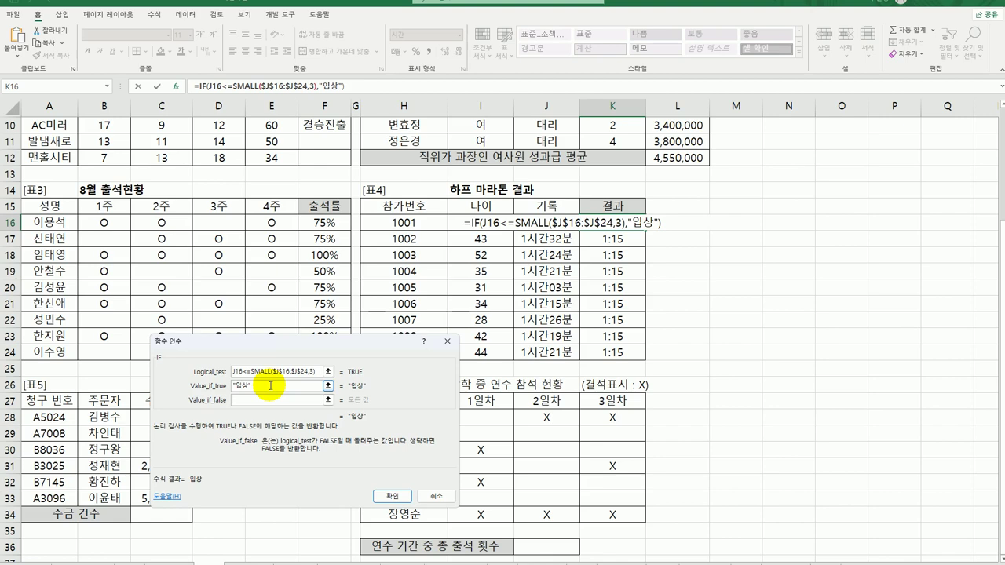
# Step: Set Value_if_false to the empty text "" to complete the IF formula in K16, and fill it down to K24
pyautogui.write('"')
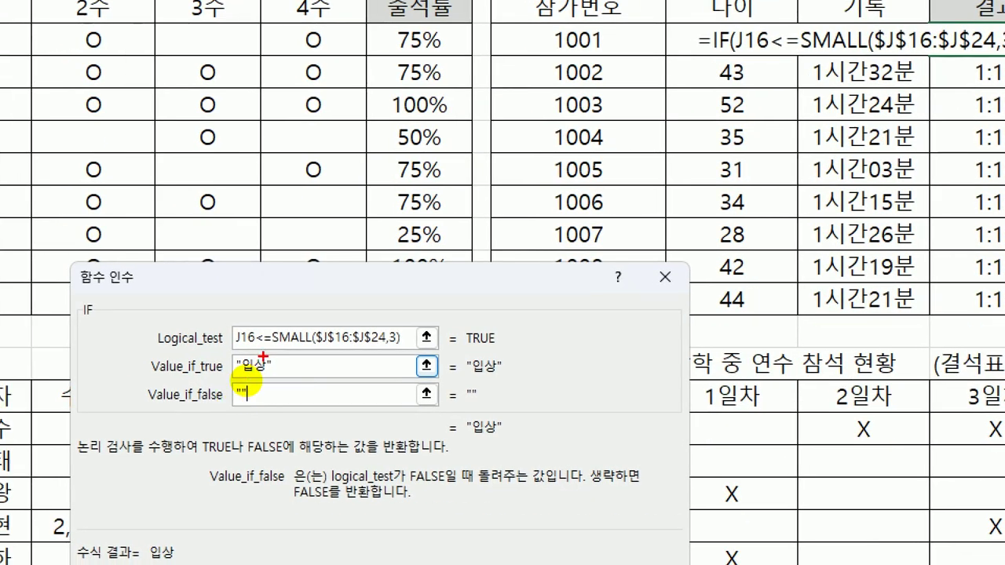
pyautogui.moveTo(276, 343)
pyautogui.mouseDown()
pyautogui.moveTo(328, 358)
pyautogui.moveTo(401, 347)
pyautogui.mouseUp()
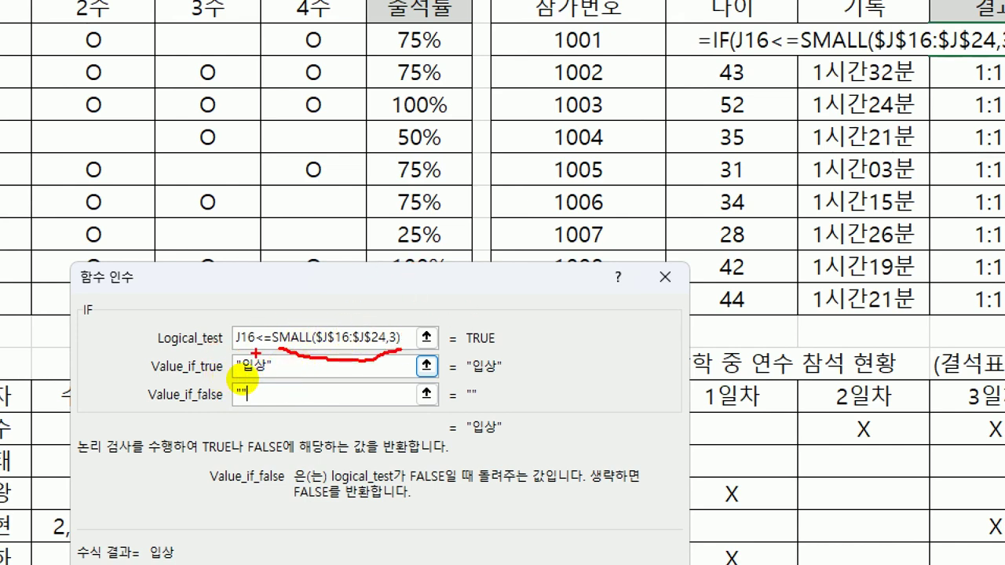
pyautogui.moveTo(251, 321)
pyautogui.mouseDown()
pyautogui.moveTo(228, 345)
pyautogui.moveTo(256, 328)
pyautogui.mouseUp()
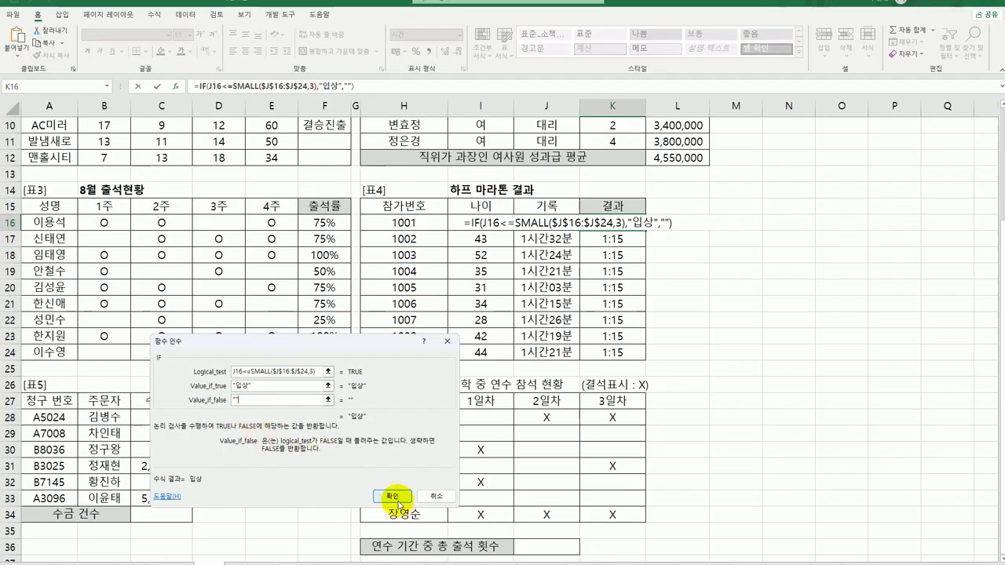
pyautogui.click(394, 497)
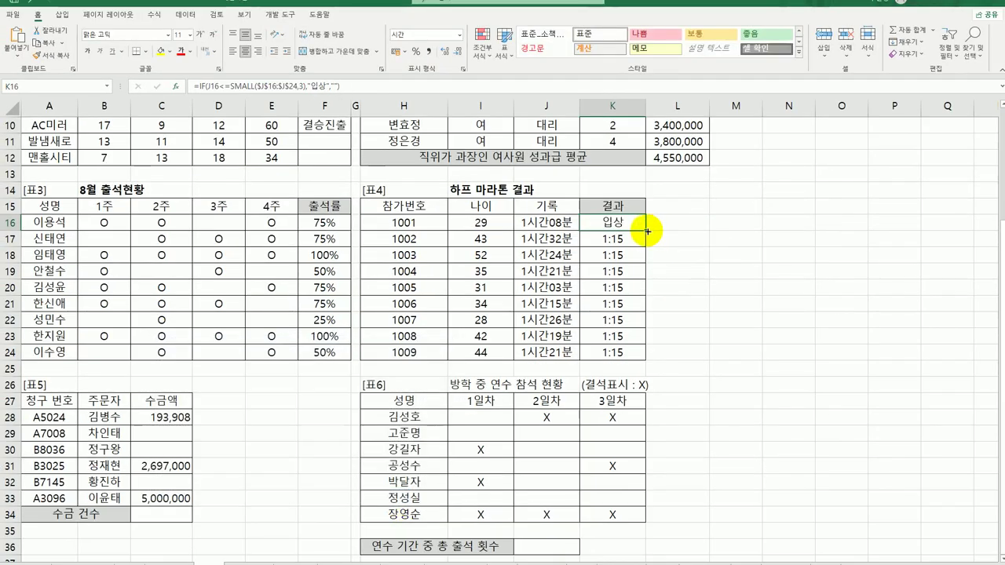
pyautogui.moveTo(647, 230); pyautogui.dragTo(646, 355)
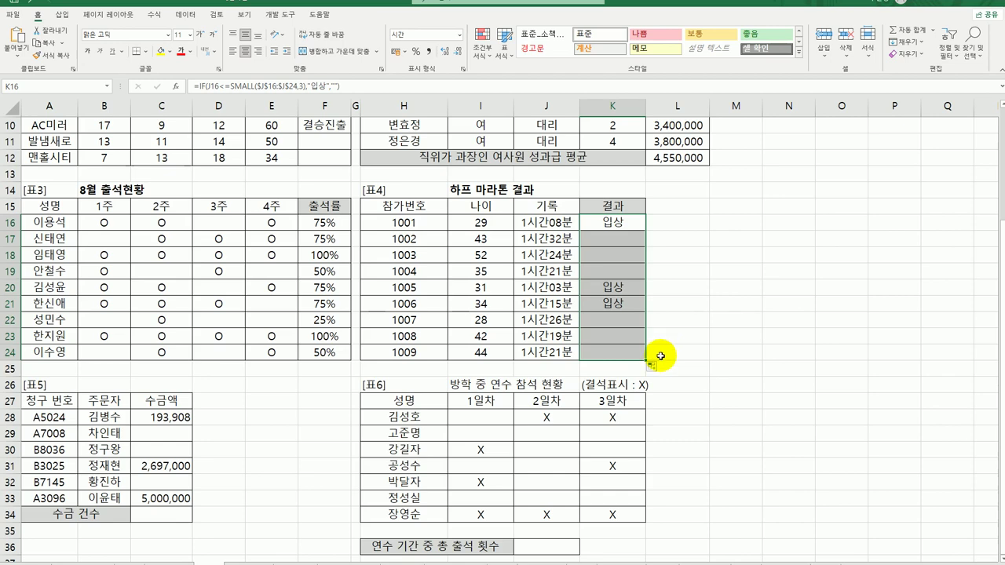
# Step: Enter a COUNT function over the 수금액 range C28:C33 in the 수금 건수 cell C34
pyautogui.scroll(-1, 658, 357)
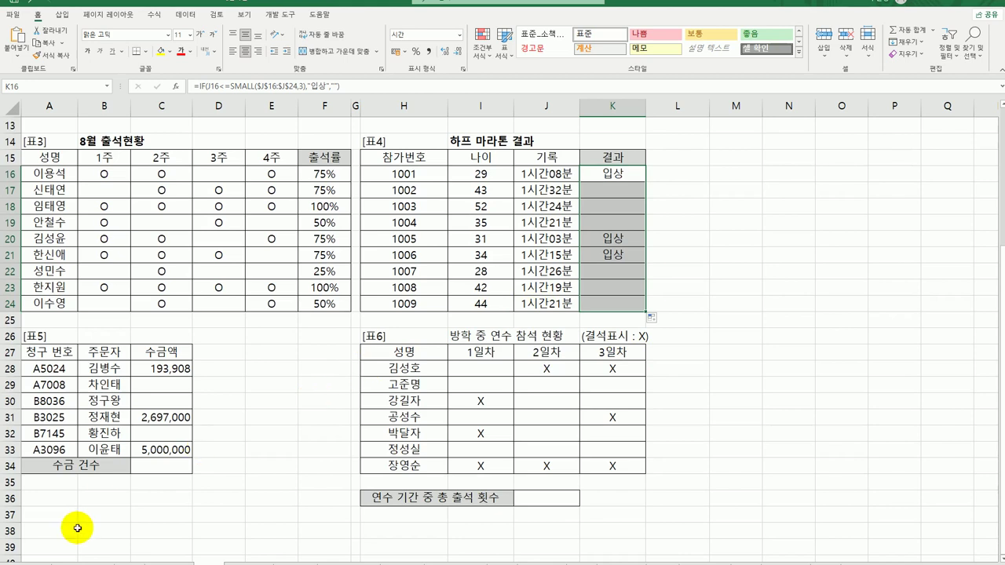
pyautogui.click(151, 471)
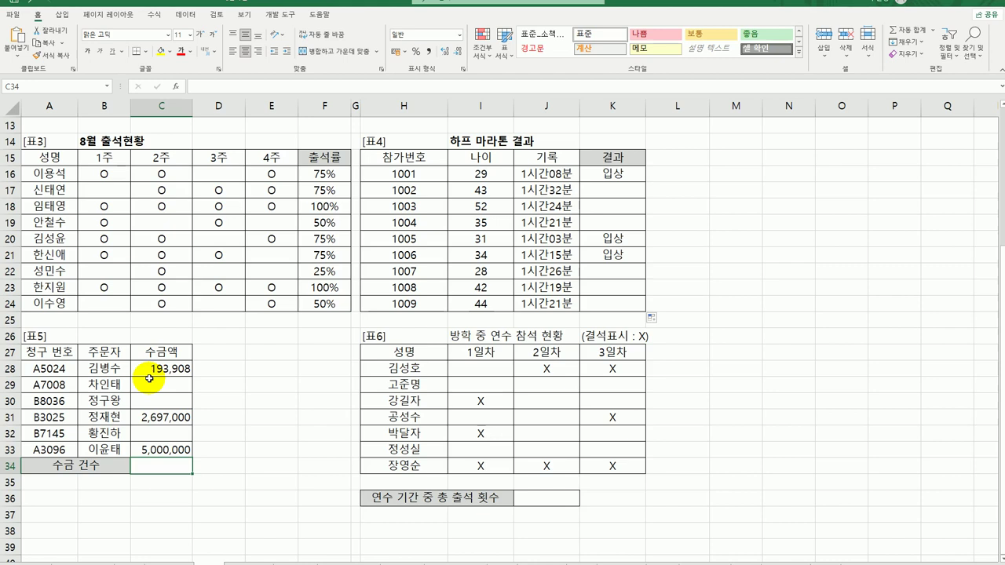
pyautogui.click(155, 372)
pyautogui.click(162, 417)
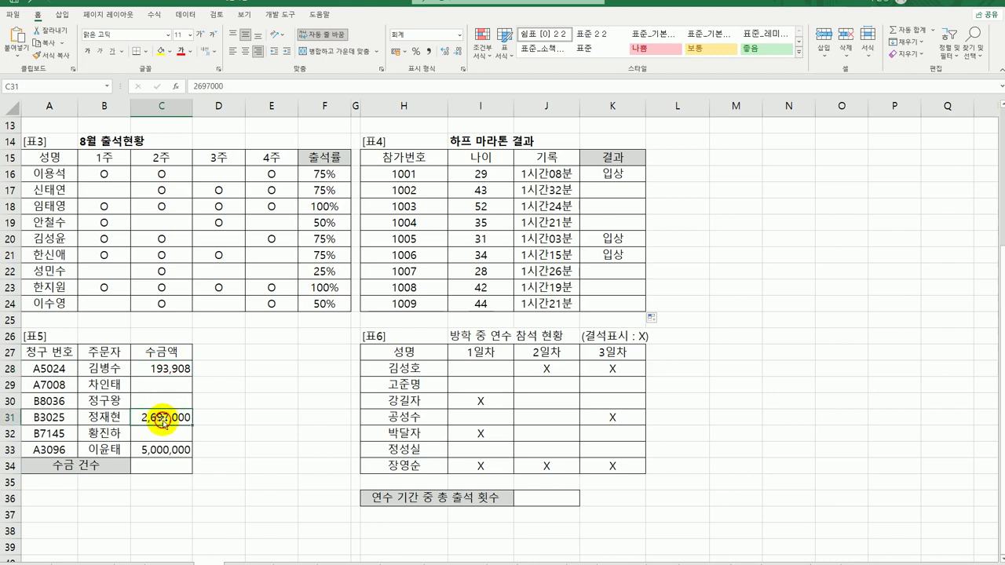
pyautogui.click(167, 467)
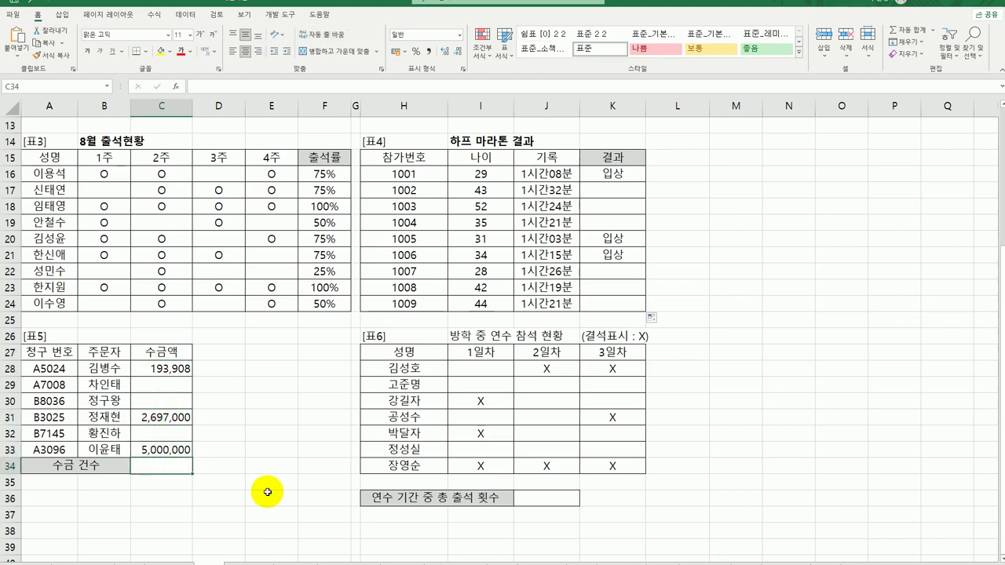
pyautogui.write('=')
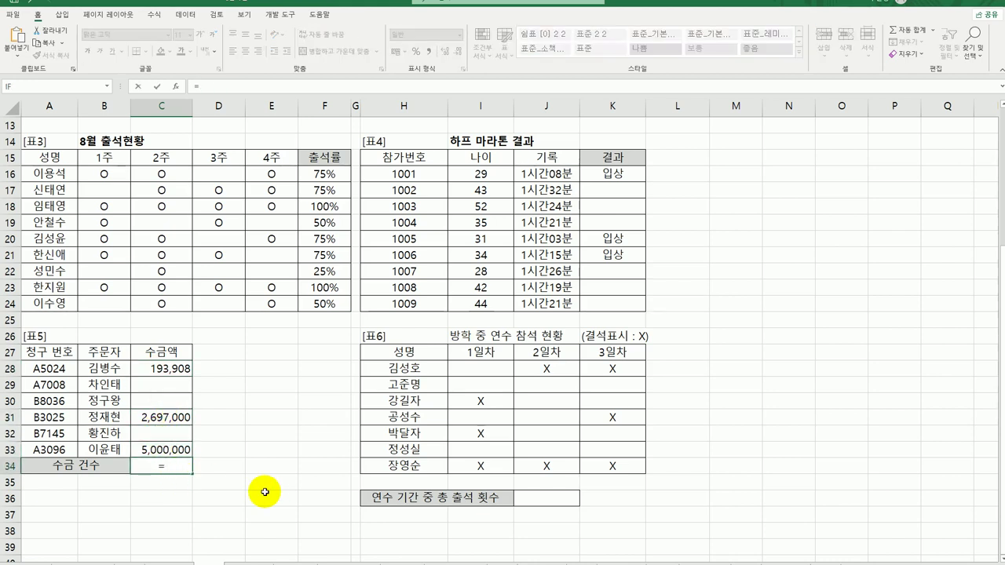
pyautogui.write('ㅊ')
pyautogui.write('cou')
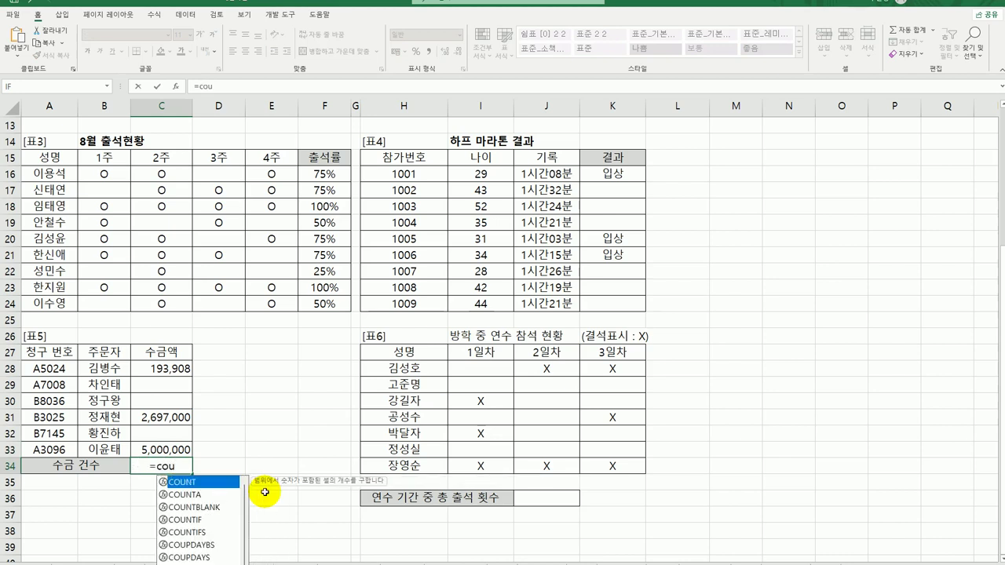
pyautogui.doubleClick(206, 481)
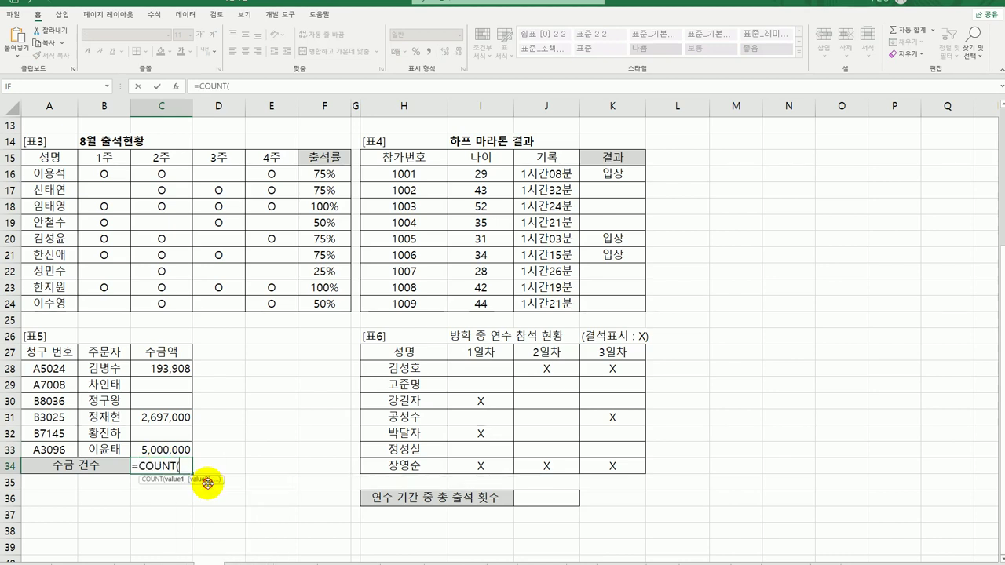
pyautogui.moveTo(169, 368); pyautogui.dragTo(180, 450)
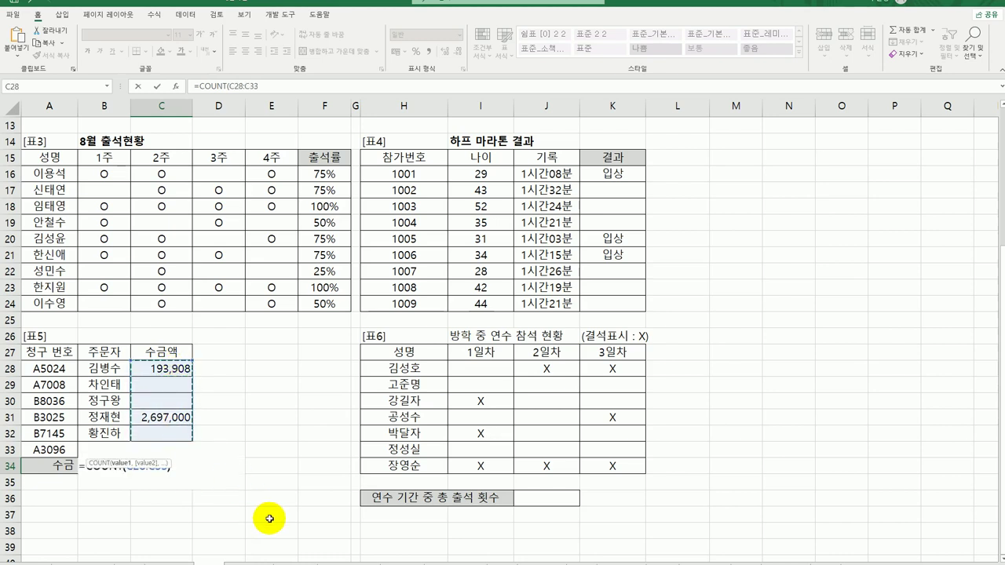
# Step: Append &"건" to the COUNT formula in C34 and complete it
pyautogui.write(')&')
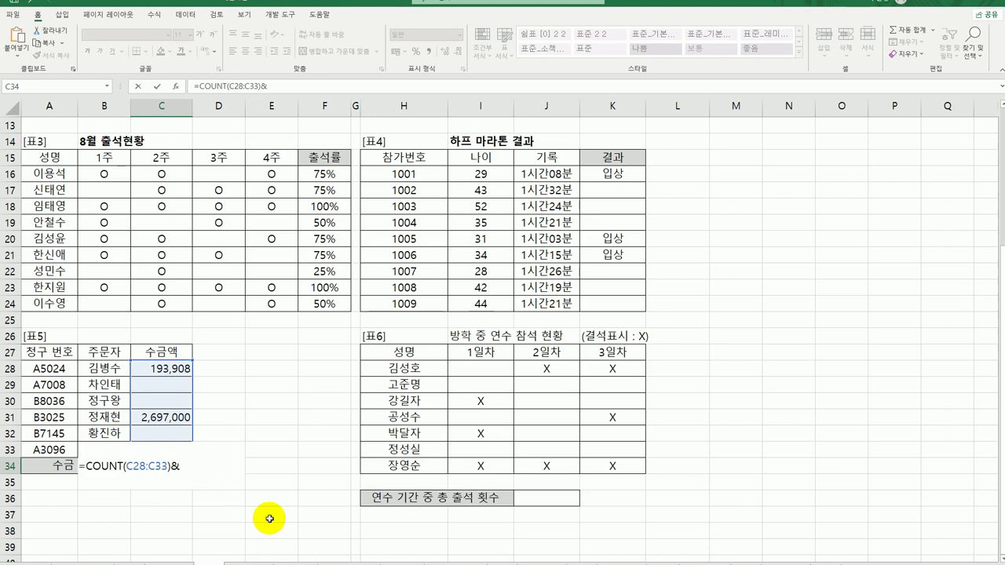
pyautogui.write('"ㄱ')
pyautogui.write('"건"')
pyautogui.press('Return')
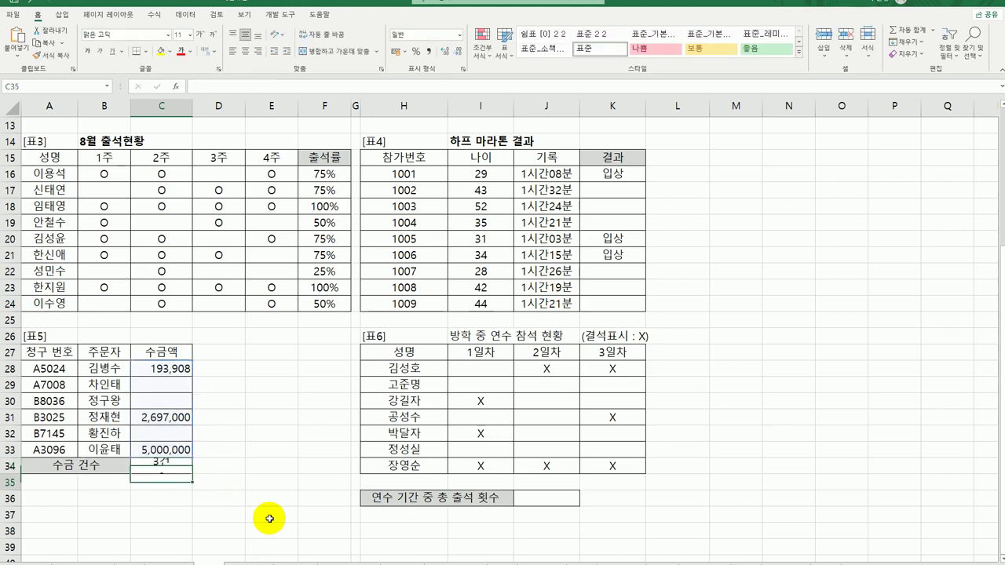
pyautogui.click(184, 470)
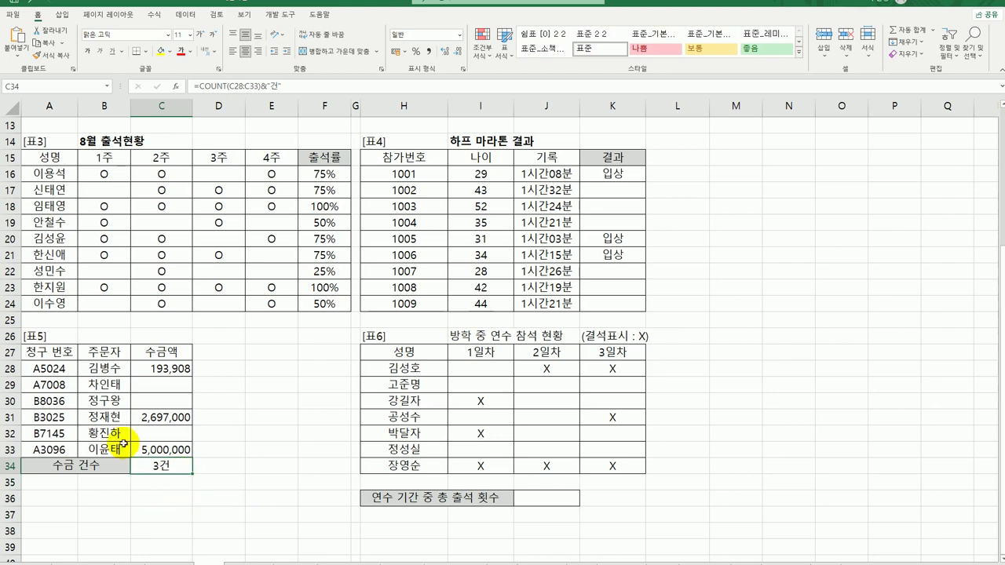
# Step: Enter a COUNTBLANK function over the attendance range I28:K34 in the total attendance cell J36
pyautogui.click(548, 496)
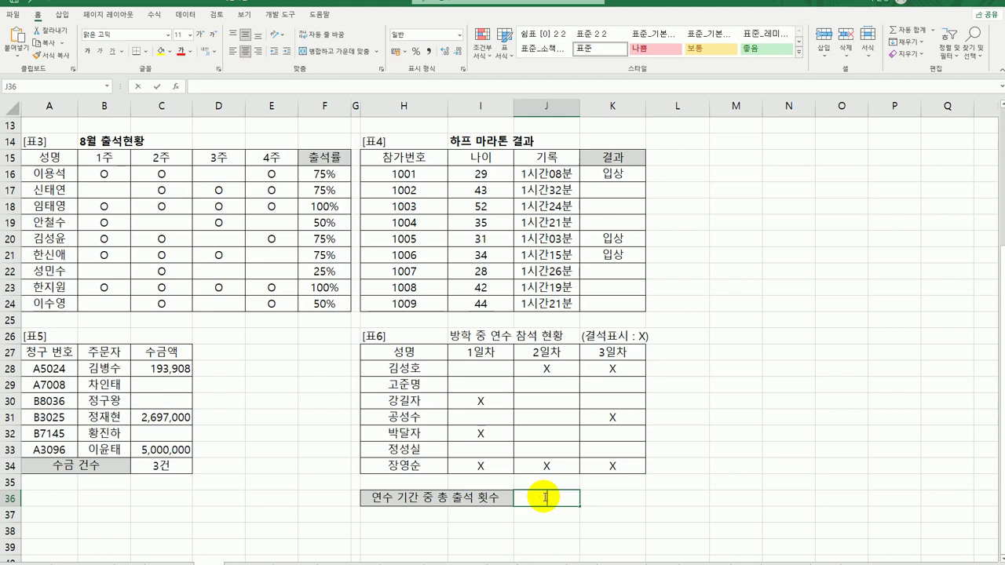
pyautogui.write('=')
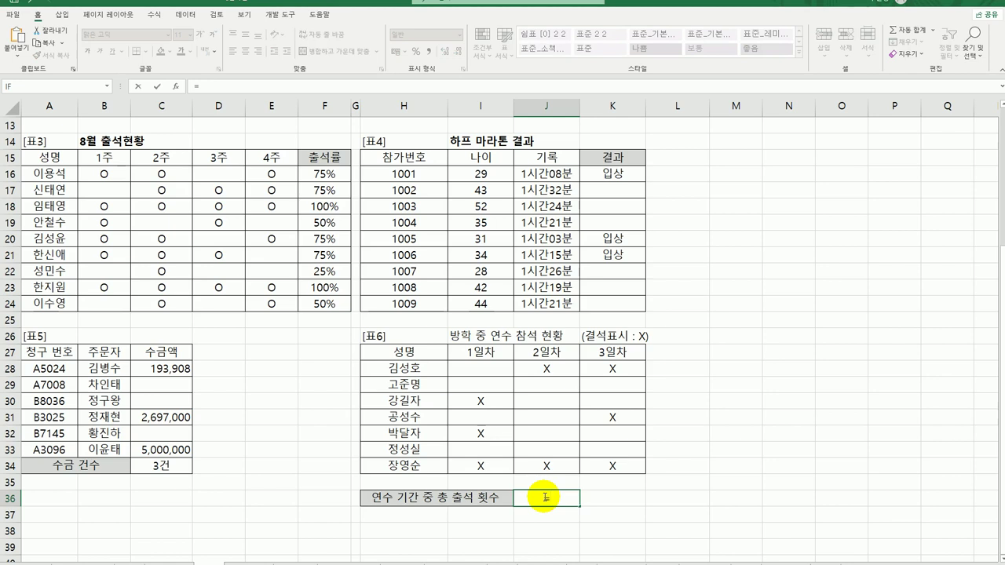
pyautogui.write('ㅁ')
pyautogui.press('BackSpace')
pyautogui.write('coun')
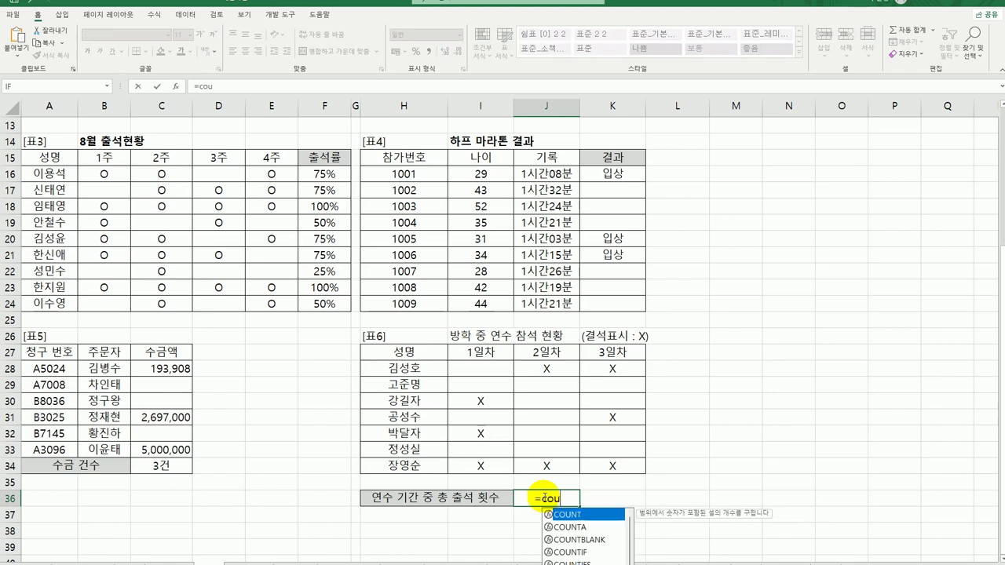
pyautogui.doubleClick(579, 539)
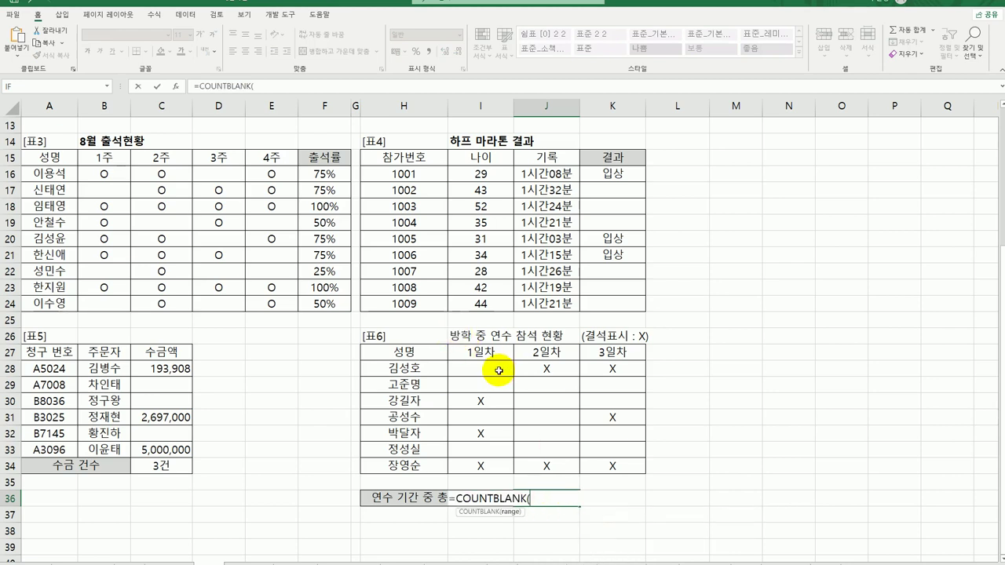
pyautogui.moveTo(489, 367); pyautogui.dragTo(613, 463)
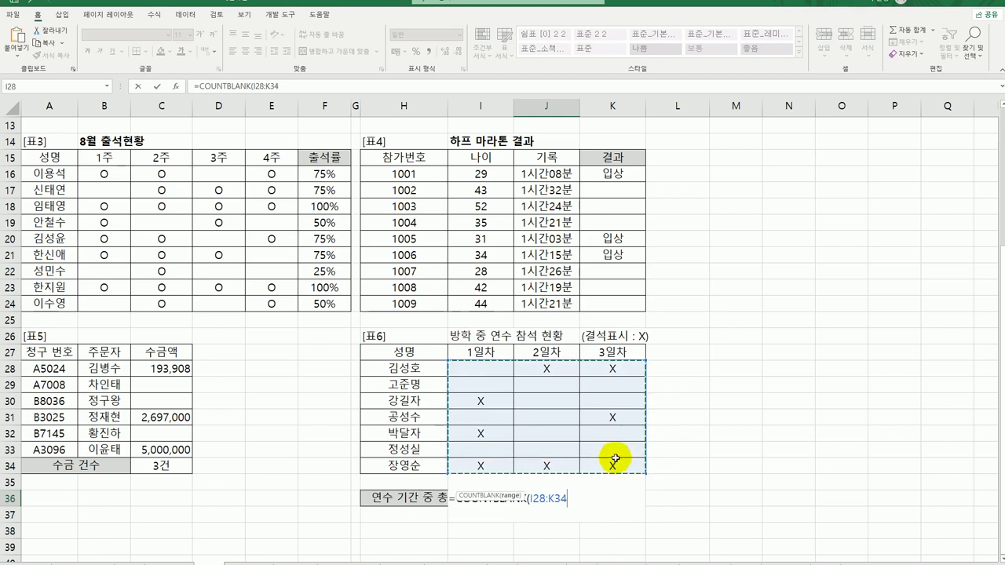
pyautogui.write(')')
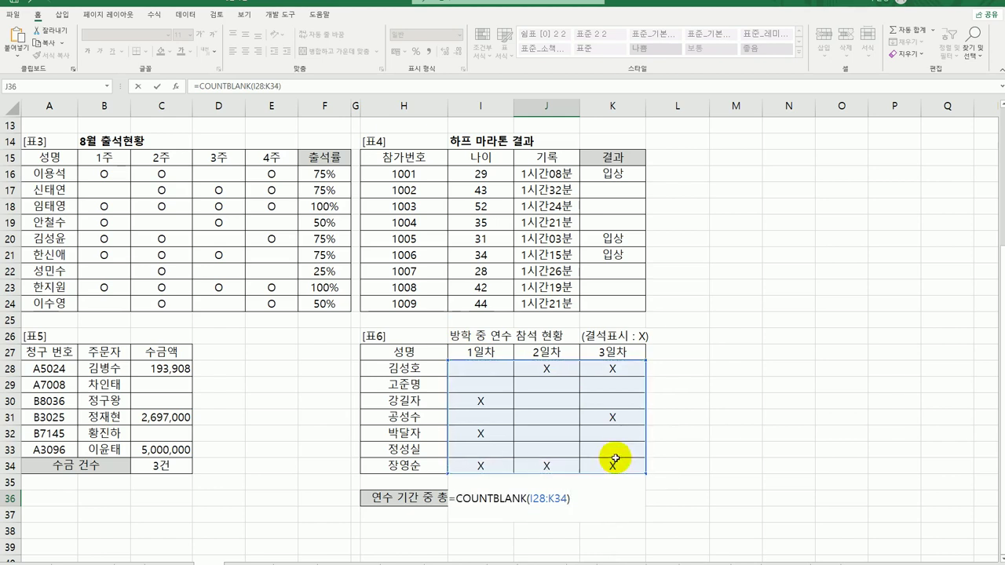
# Step: Append &"회" to the COUNTBLANK formula in J36 and complete it
pyautogui.write('&"회"')
pyautogui.press('Return')
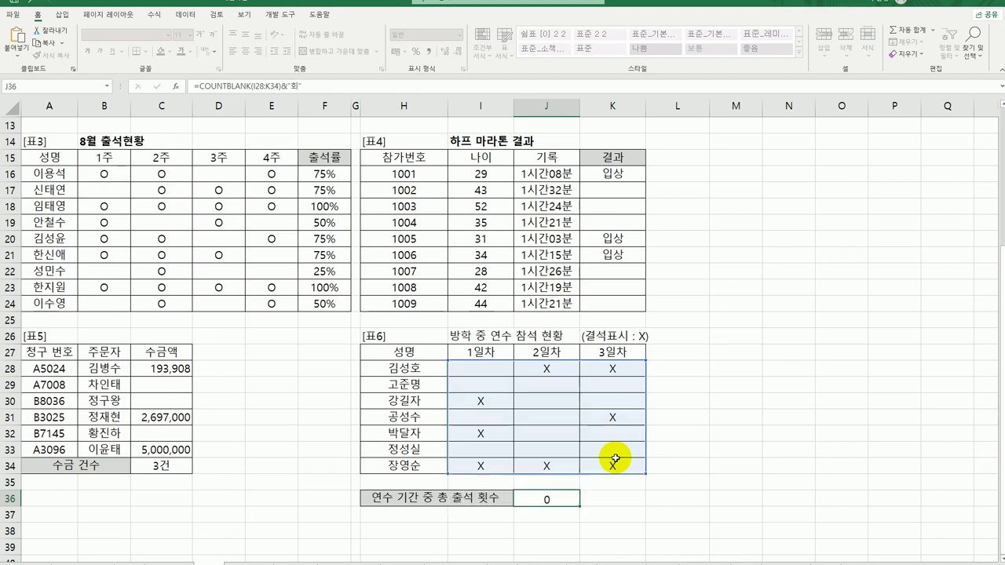
pyautogui.click(543, 497)
pyautogui.scroll(4, 550, 468)
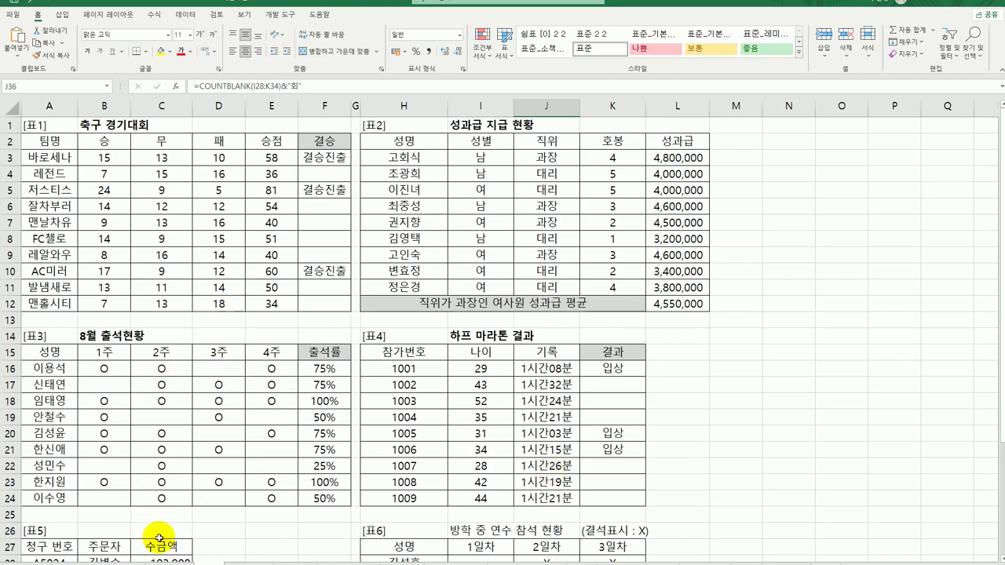
pyautogui.hotkey('ctrl', 'Home')
pyautogui.scroll(-2, 239, 556)
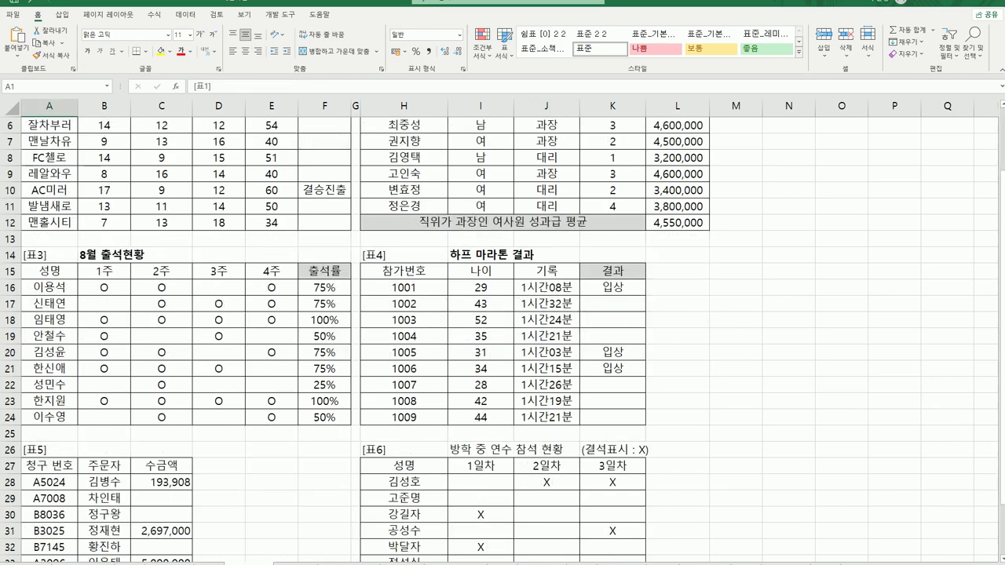
pyautogui.scroll(2, 217, 559)
pyautogui.click(547, 564)
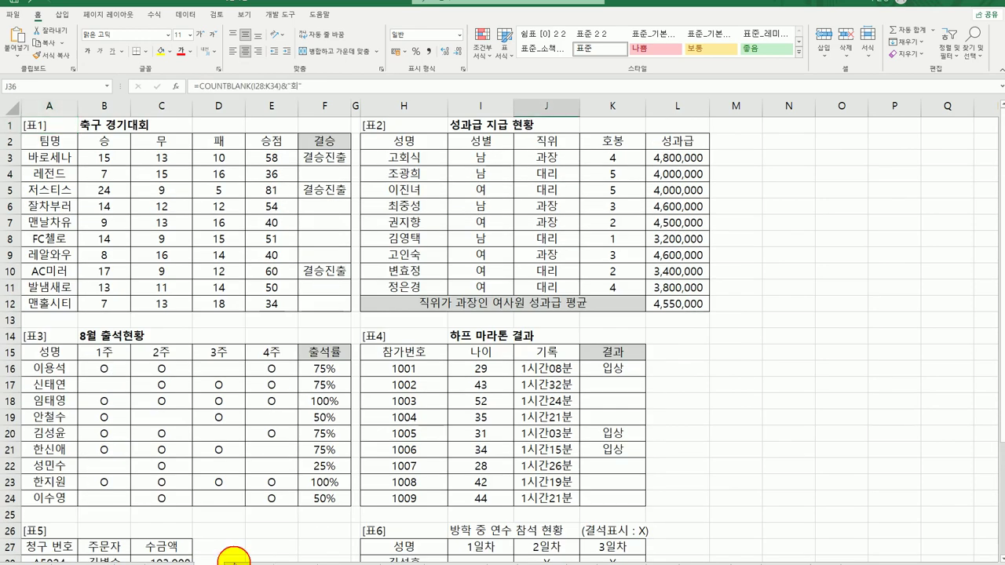
pyautogui.hotkey('ctrl', 'Home')
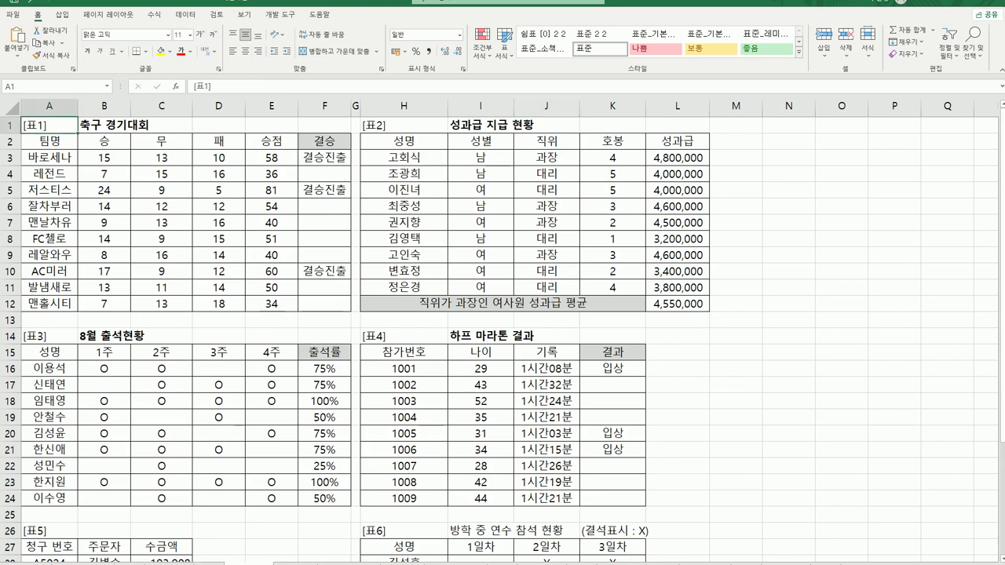